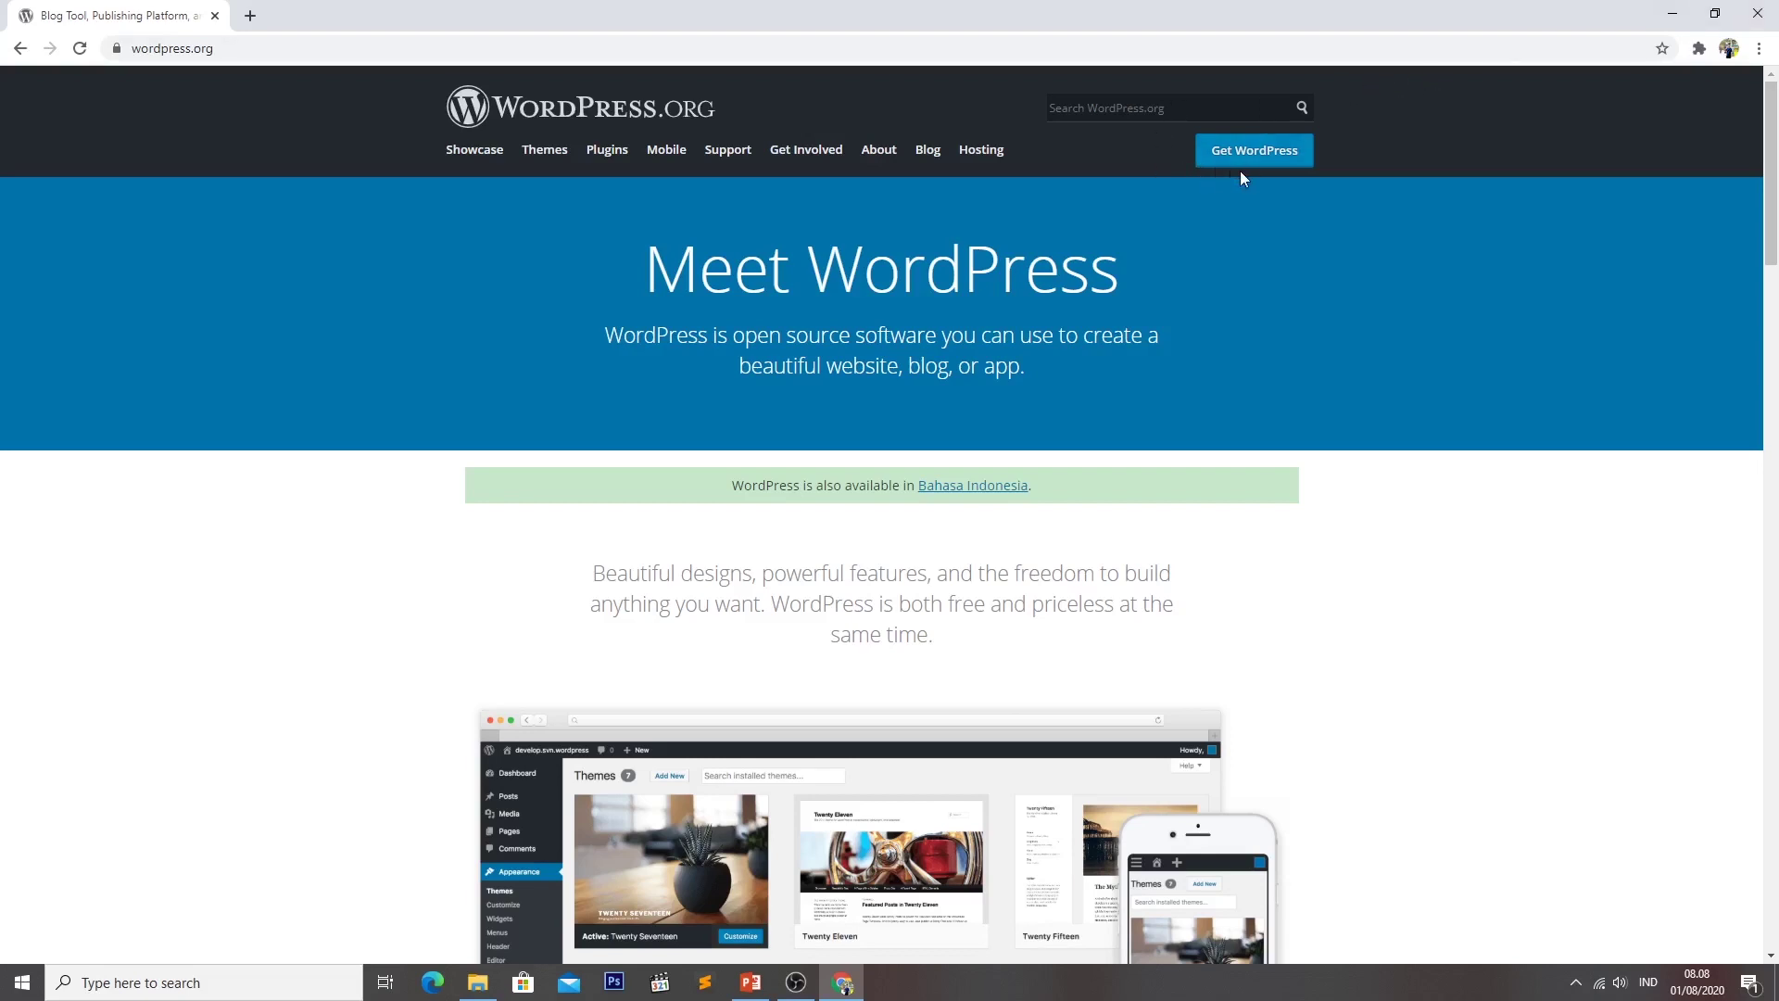
# Download WordPress 5.4.2 from wordpress.org and close the 'Hooray!' thank-you popup.
pyautogui.click(1275, 160)
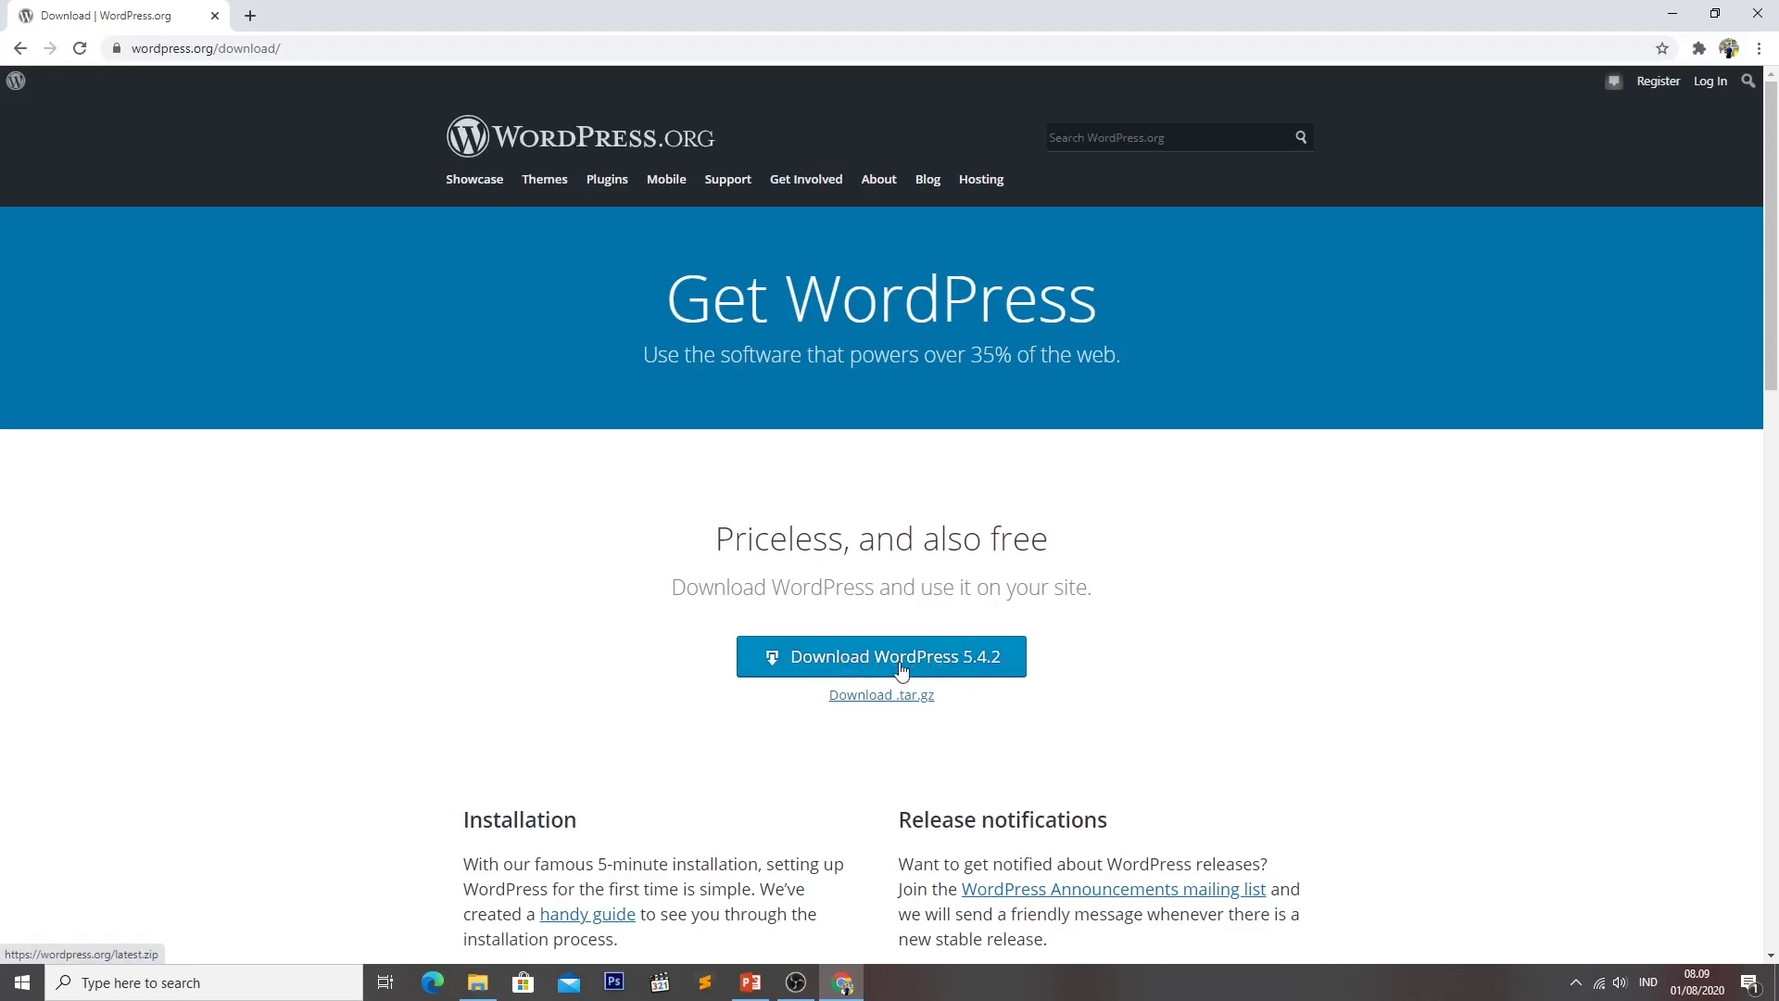
pyautogui.click(969, 659)
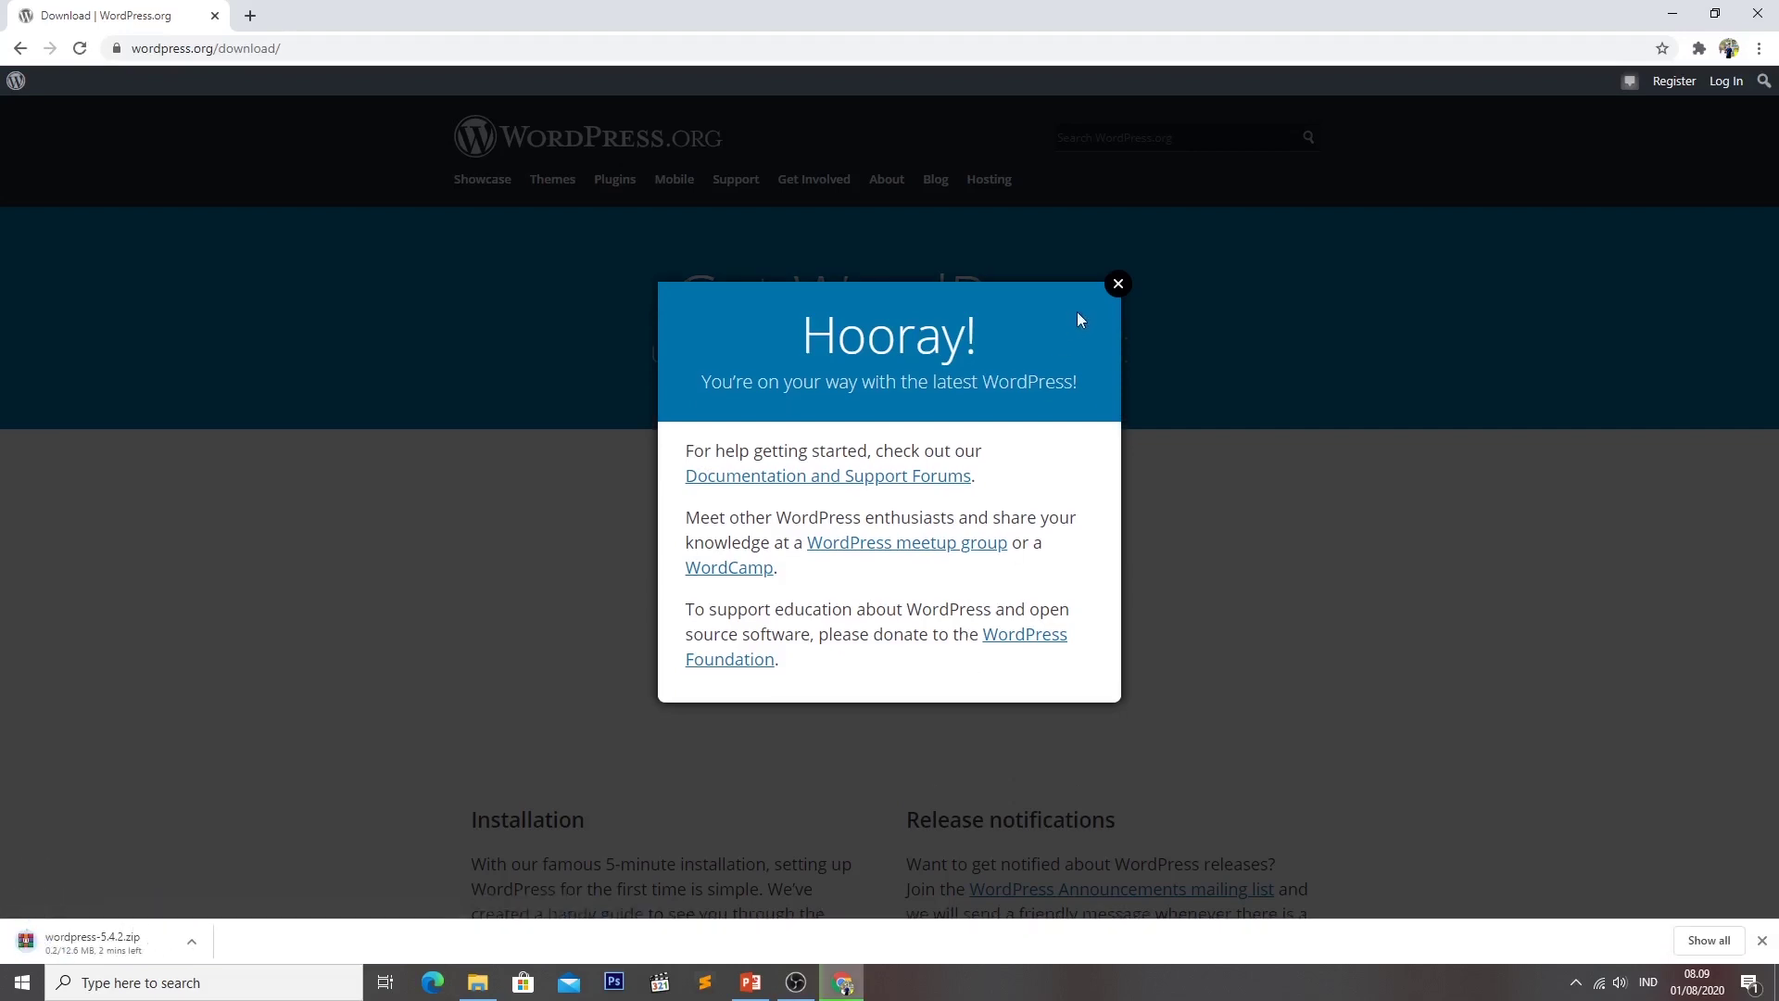
pyautogui.click(1117, 284)
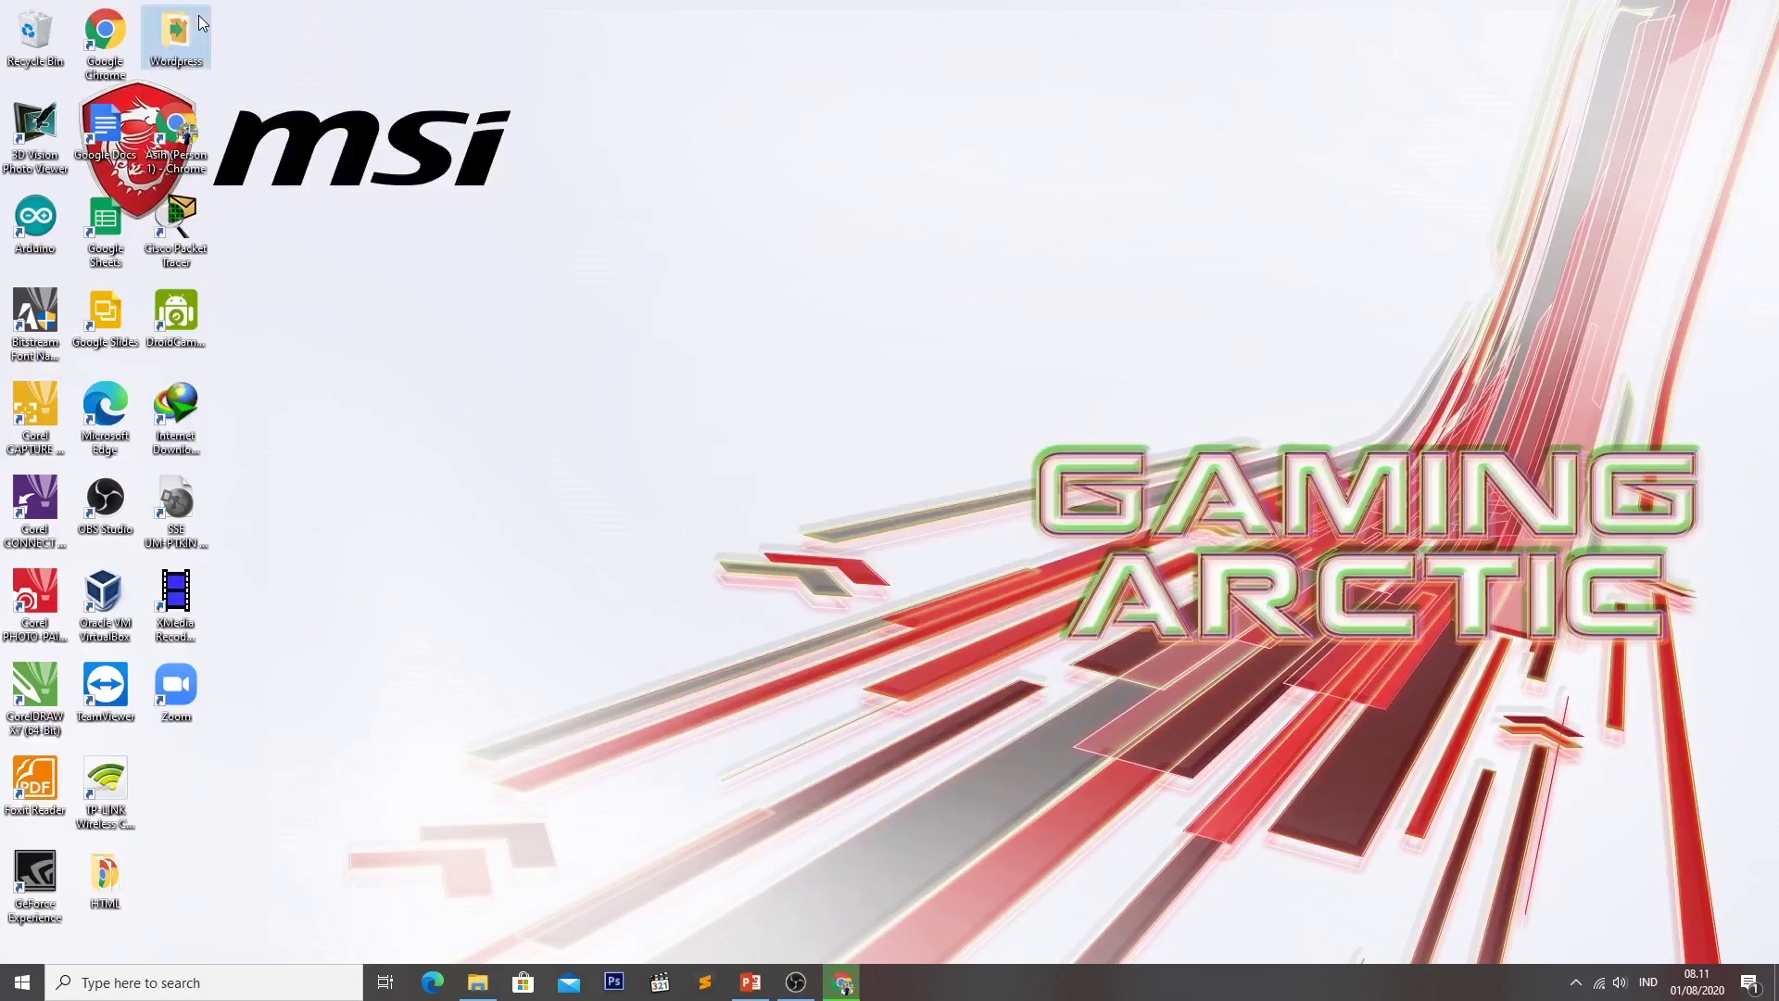
pyautogui.doubleClick(201, 24)
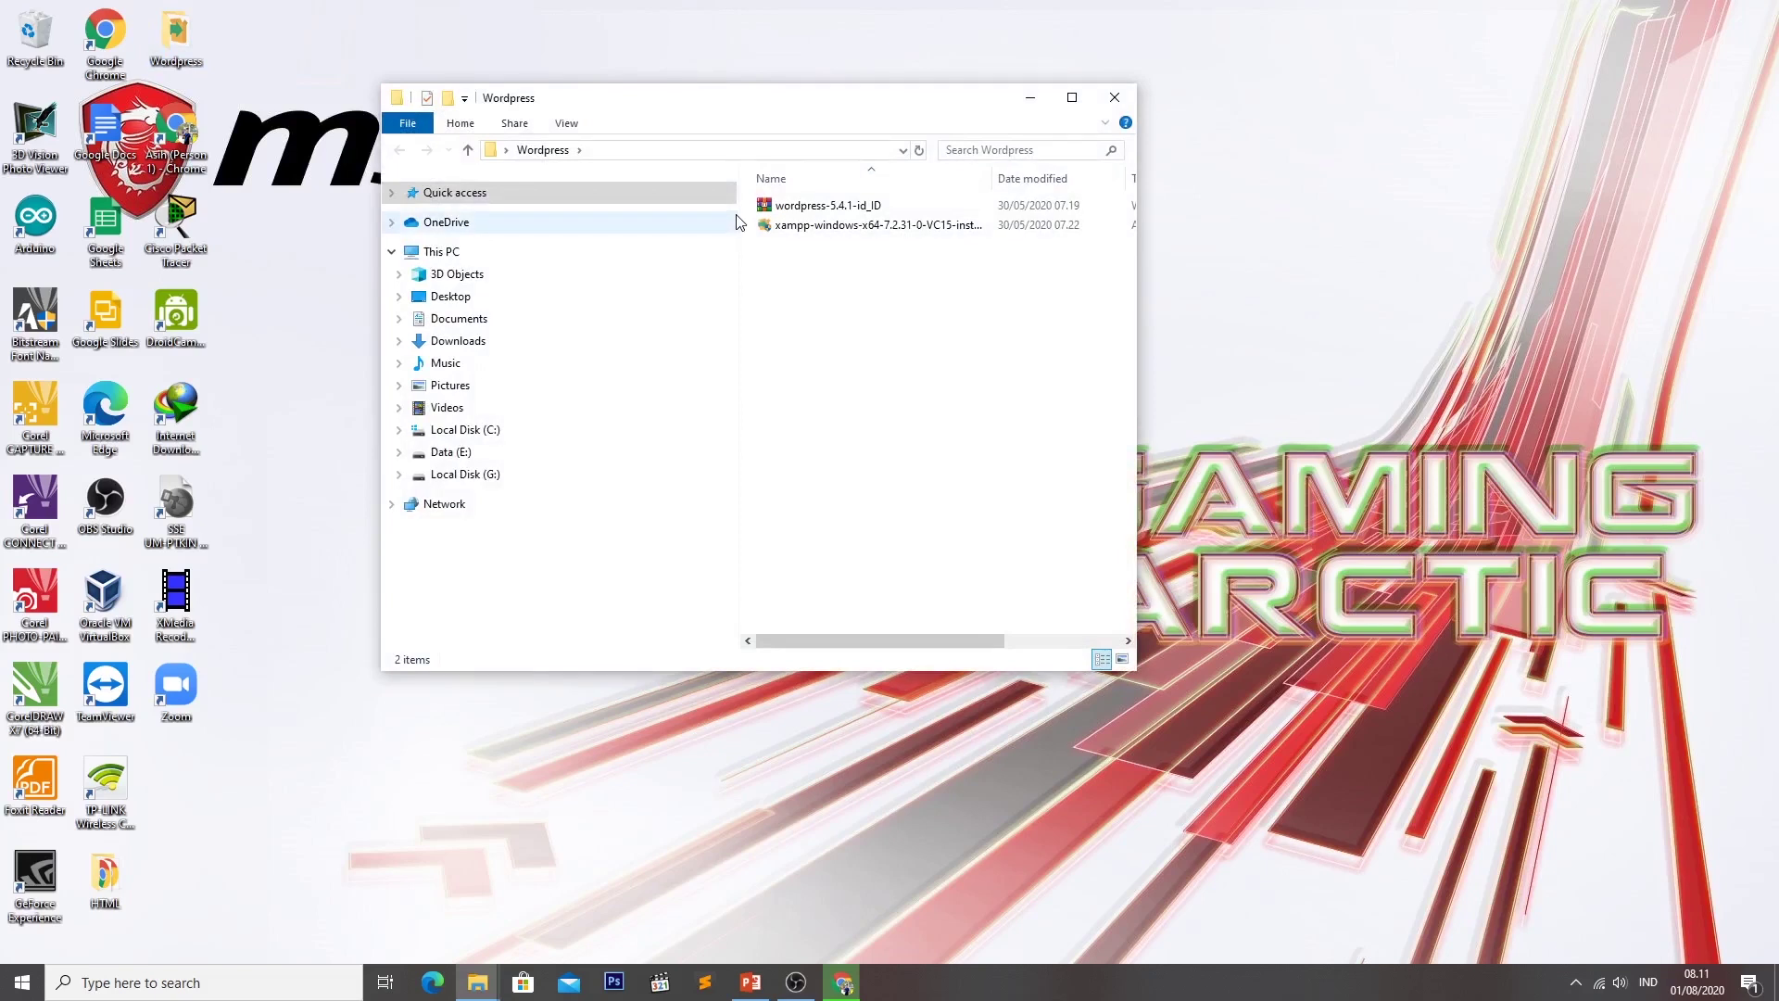
pyautogui.moveTo(740, 201); pyautogui.dragTo(567, 201)
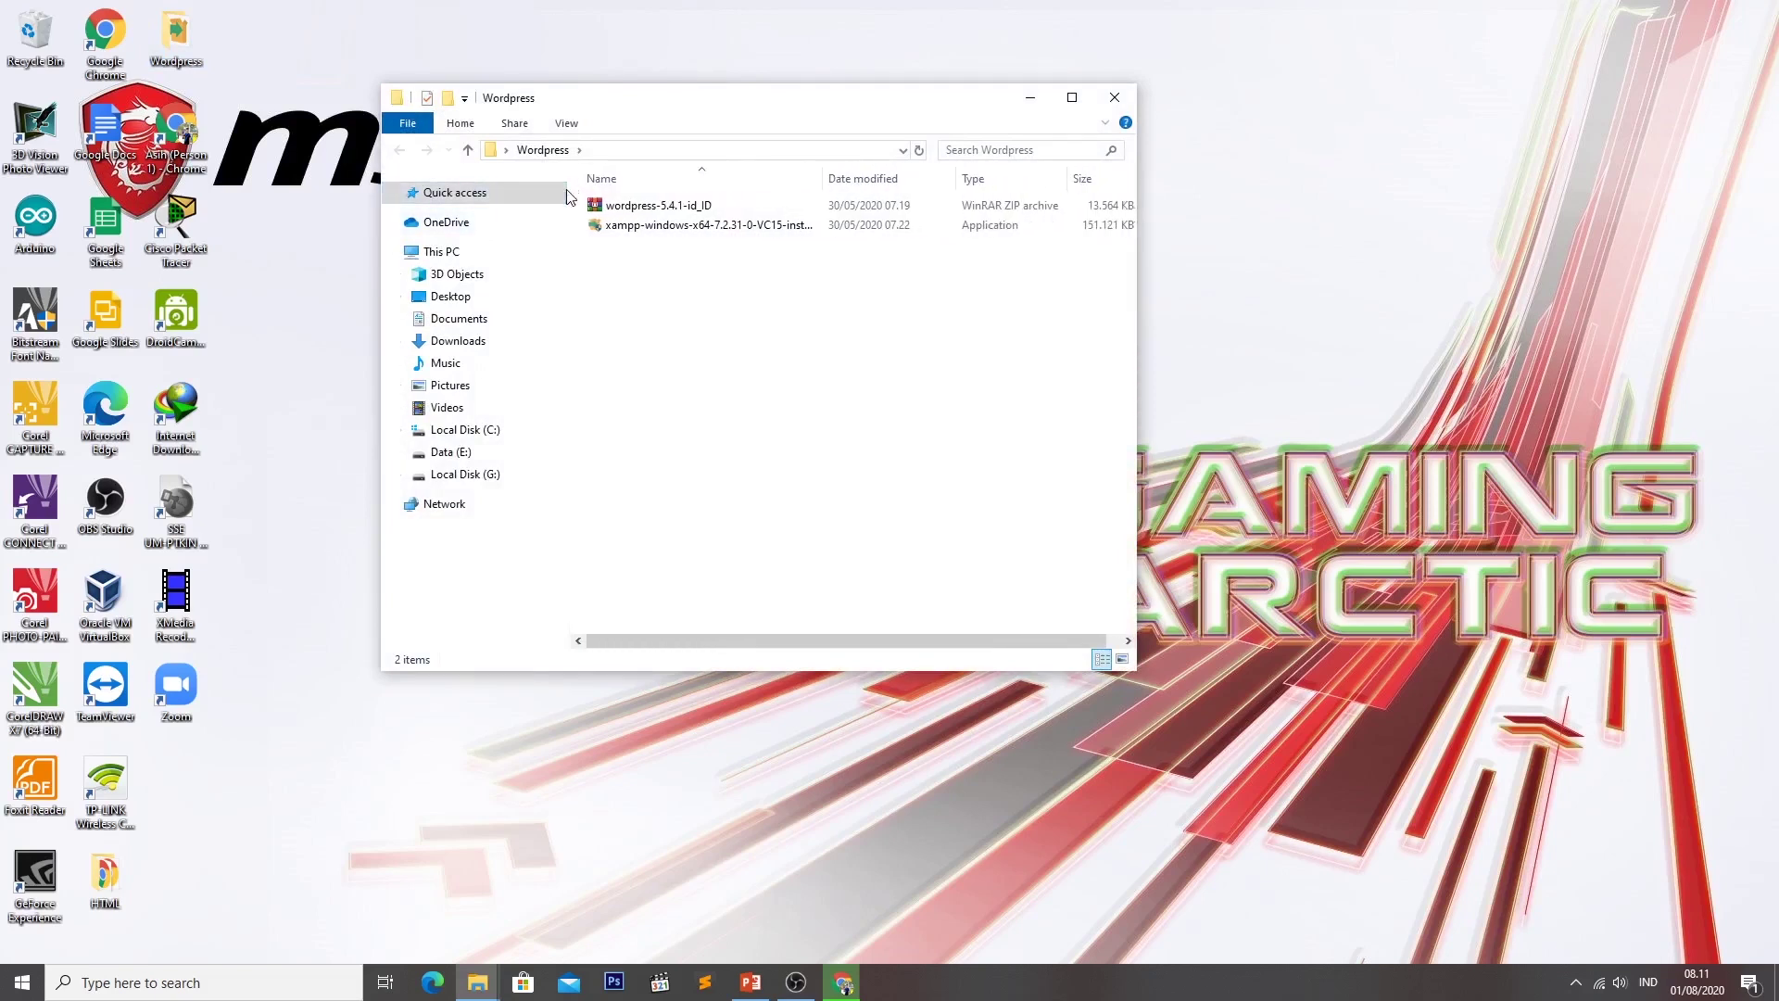
pyautogui.click(720, 228)
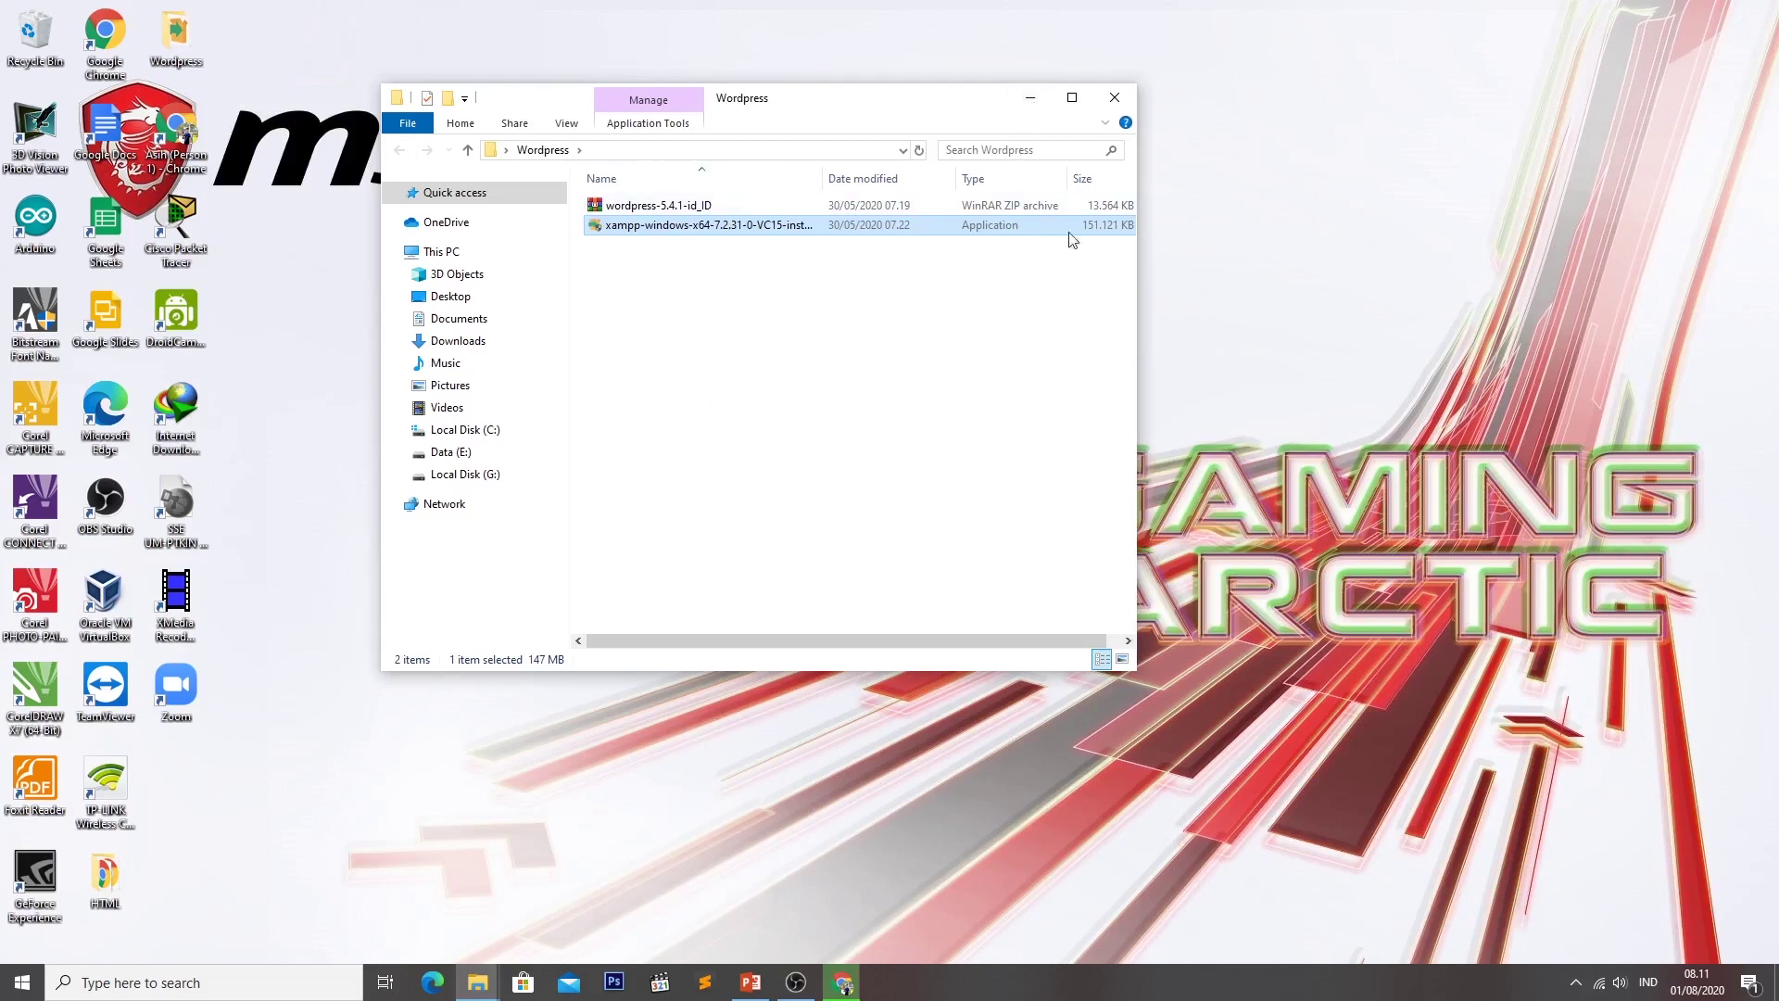
pyautogui.click(1028, 98)
pyautogui.rightClick(836, 141)
pyautogui.click(891, 197)
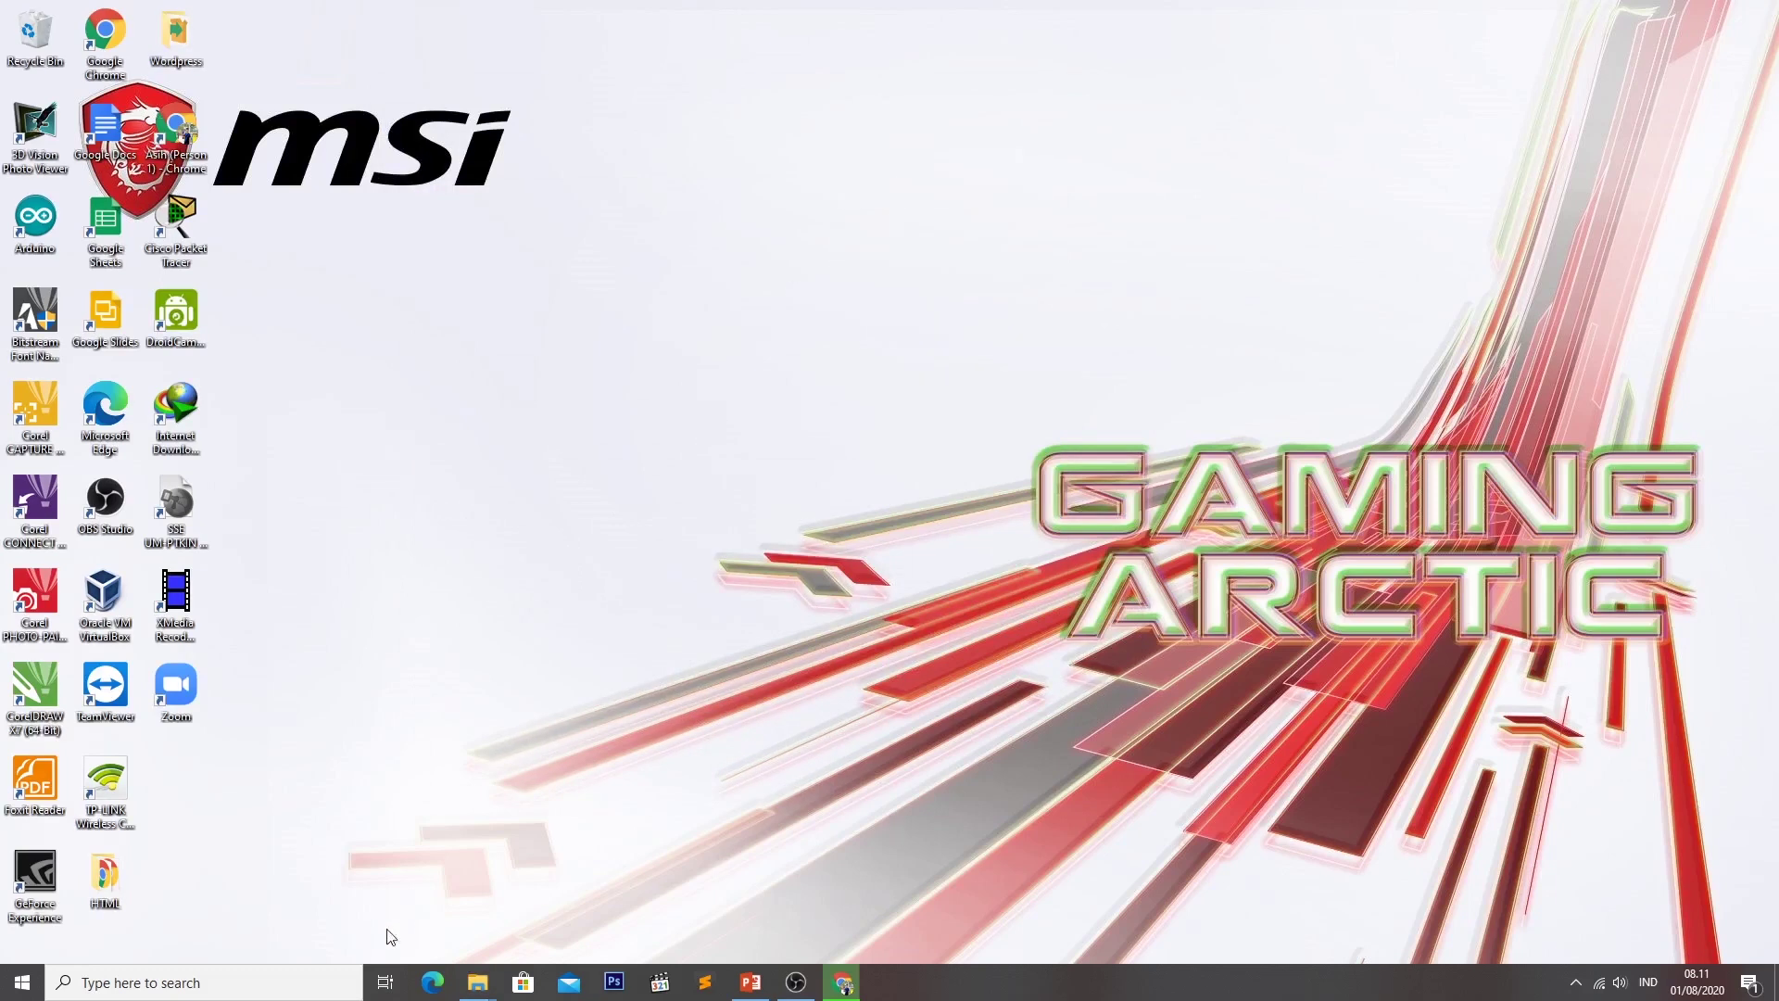
pyautogui.click(219, 982)
# Find XAMPP Control Panel in Windows search, launch it and start the Apache server.
pyautogui.write('xam')
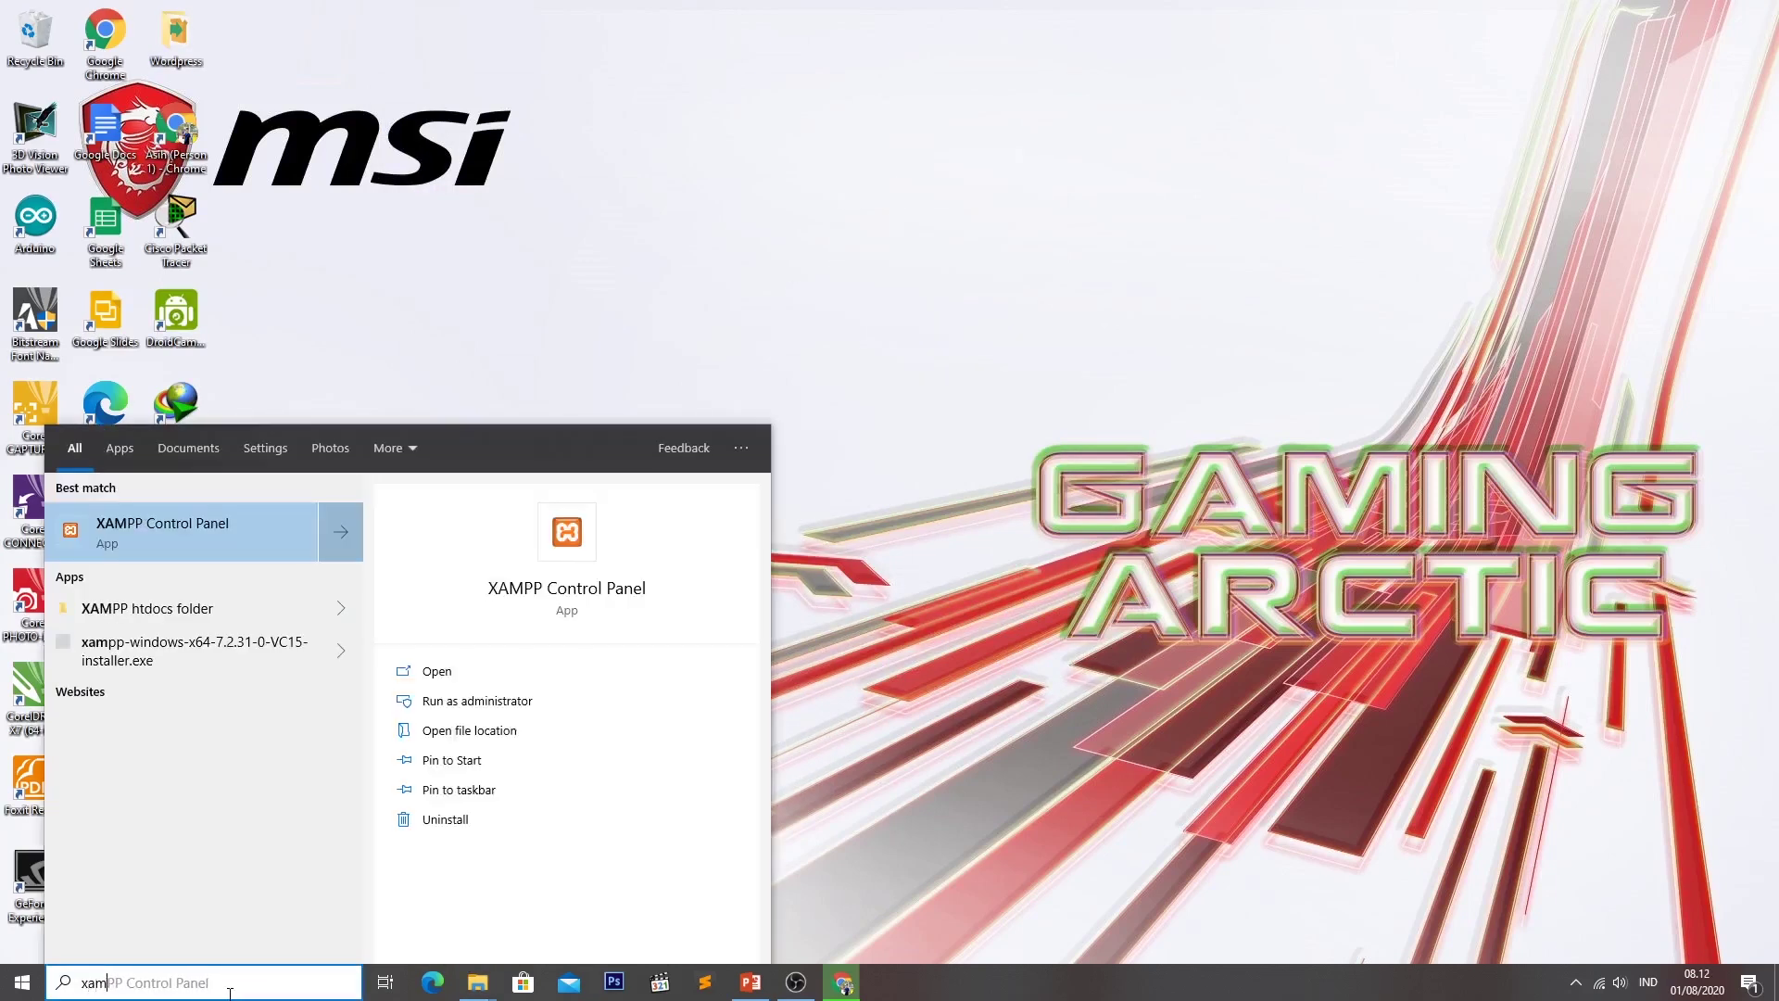
pyautogui.click(213, 525)
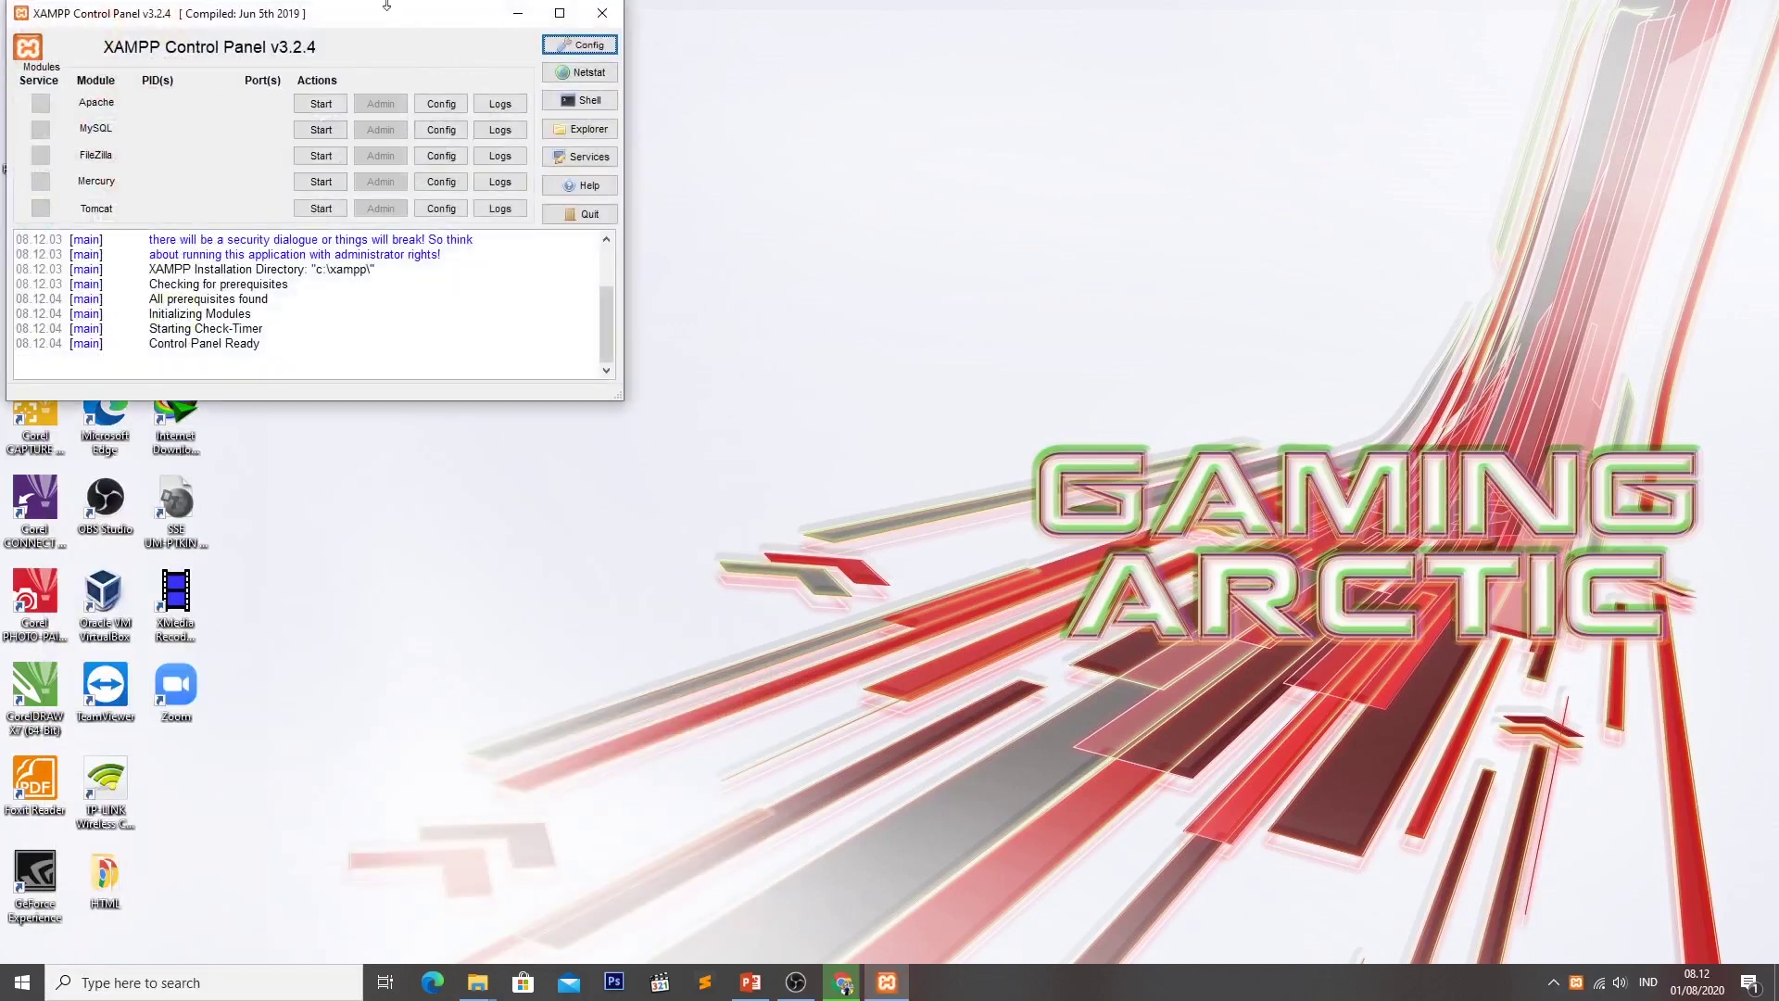
pyautogui.click(324, 105)
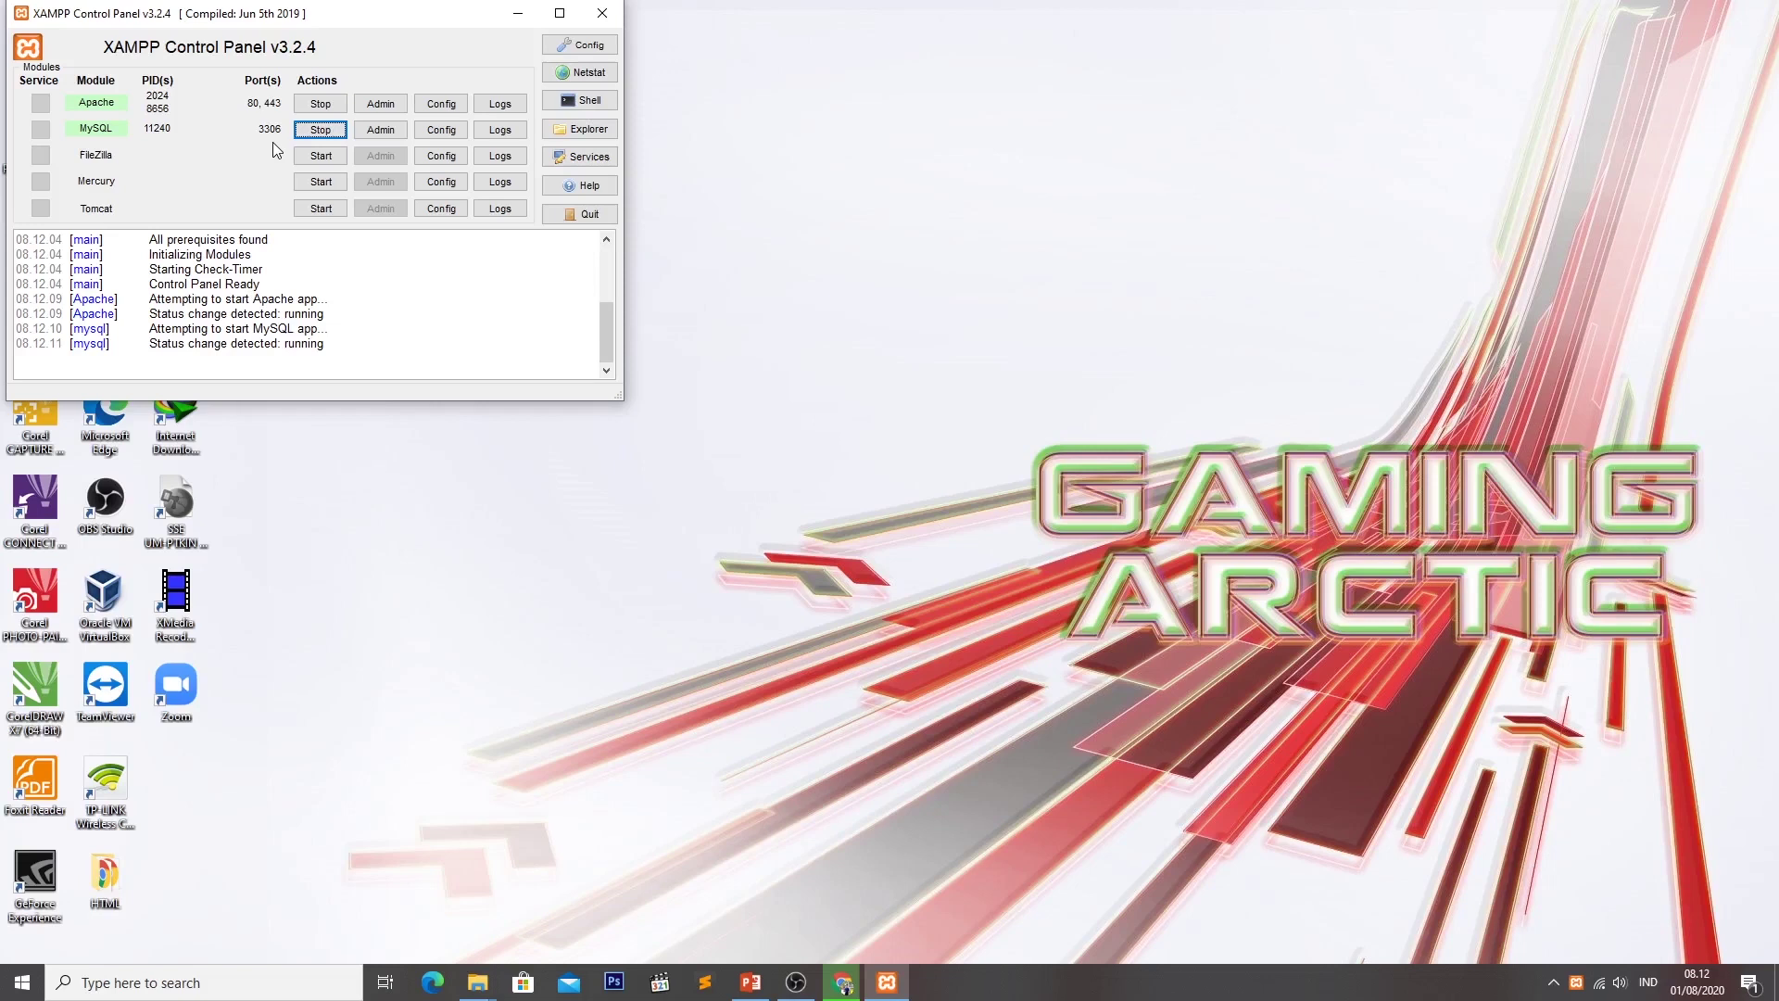
# In a new Chrome tab, enter localhost/phpmyadmin/server_databases.php from the address suggestions.
pyautogui.click(518, 13)
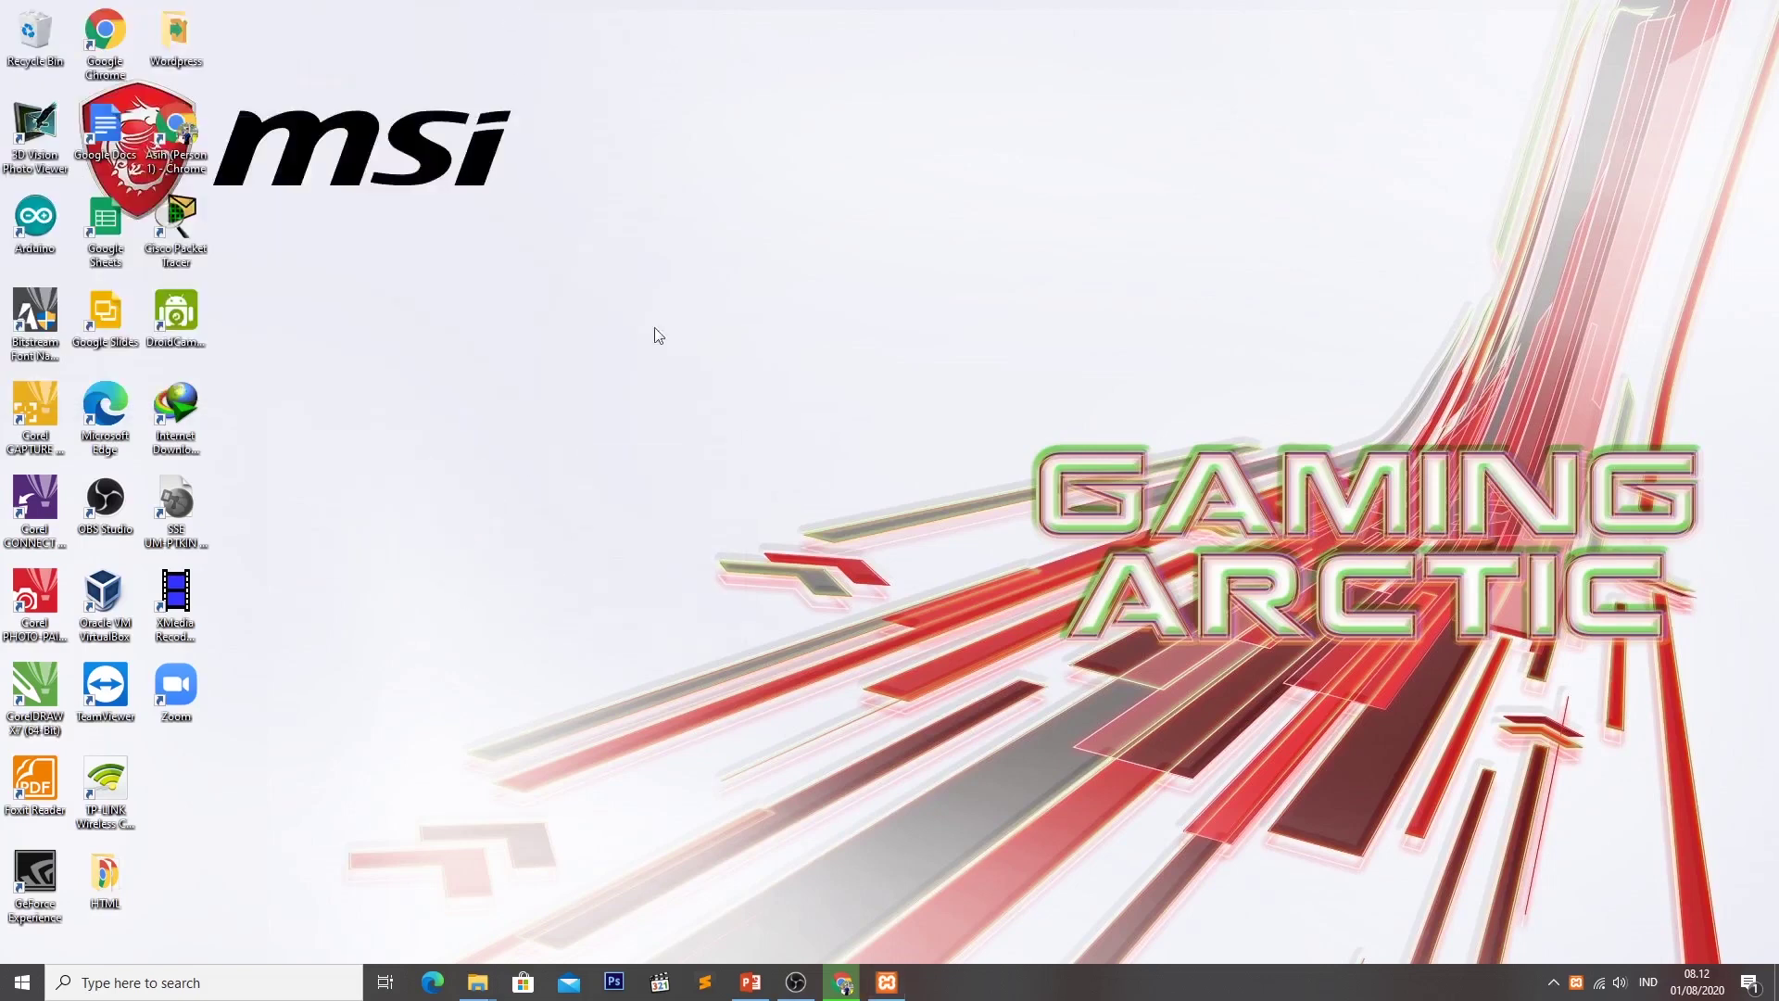
pyautogui.click(844, 984)
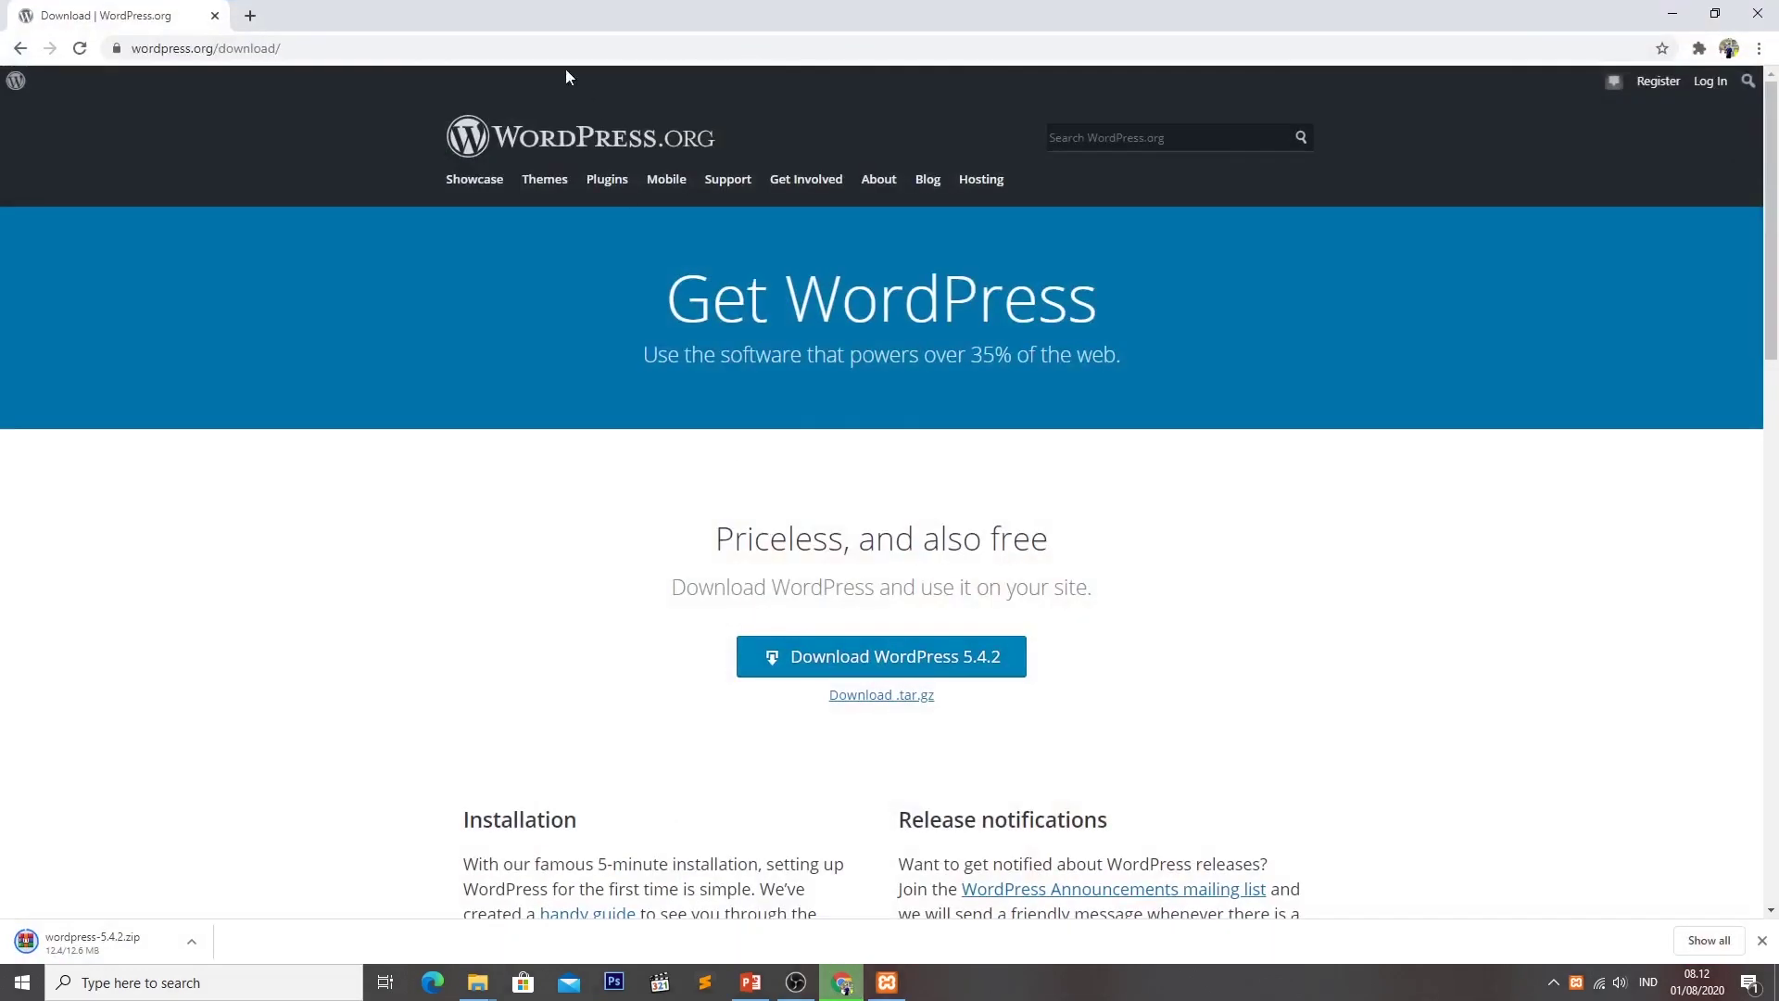
pyautogui.click(251, 16)
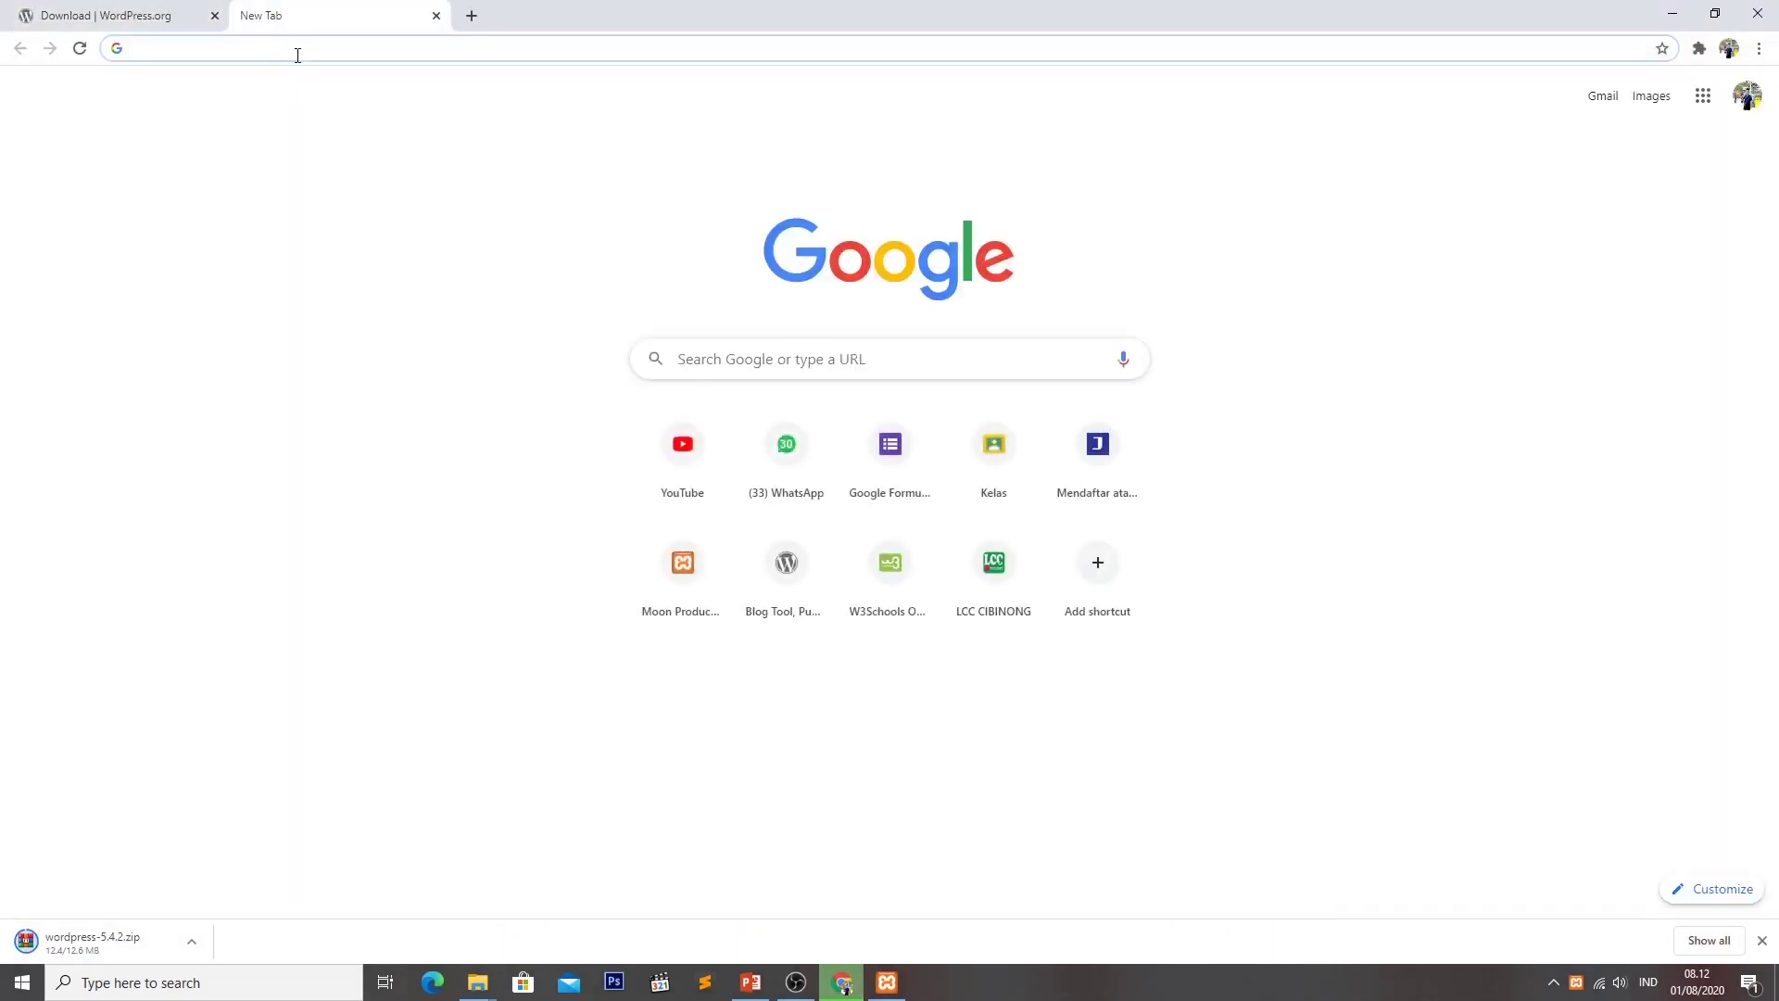
pyautogui.click(298, 51)
pyautogui.write('localhost')
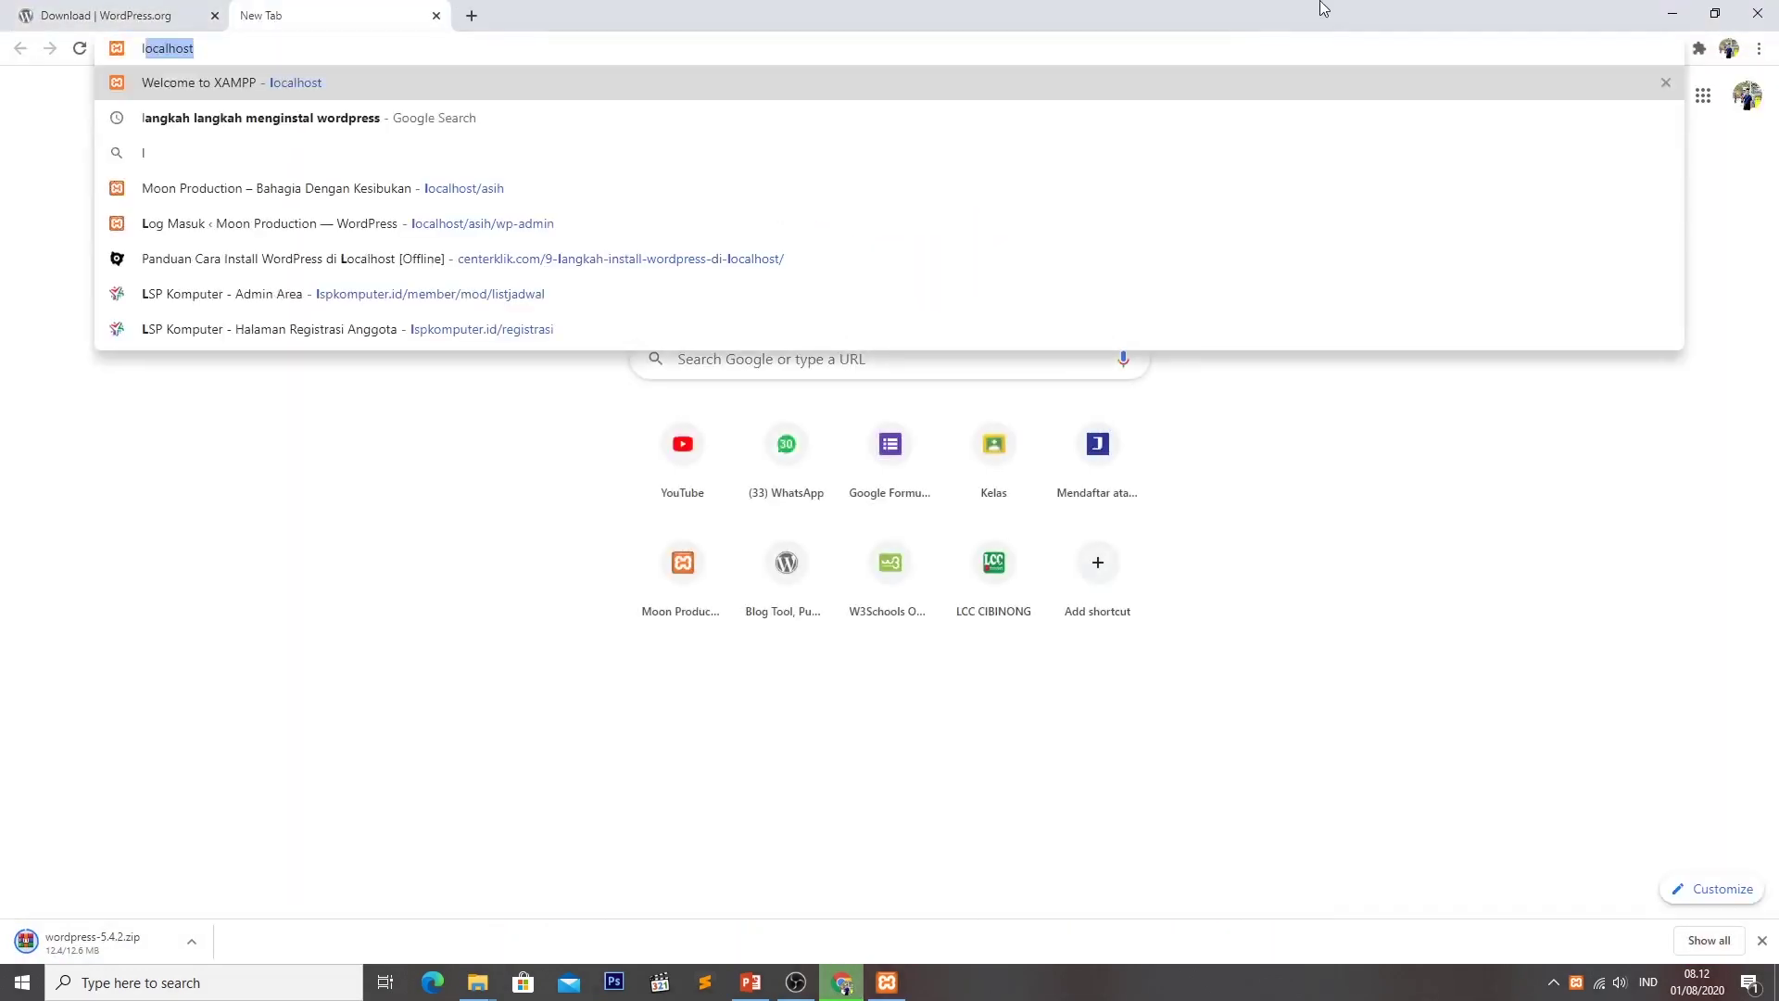
pyautogui.press('Right')
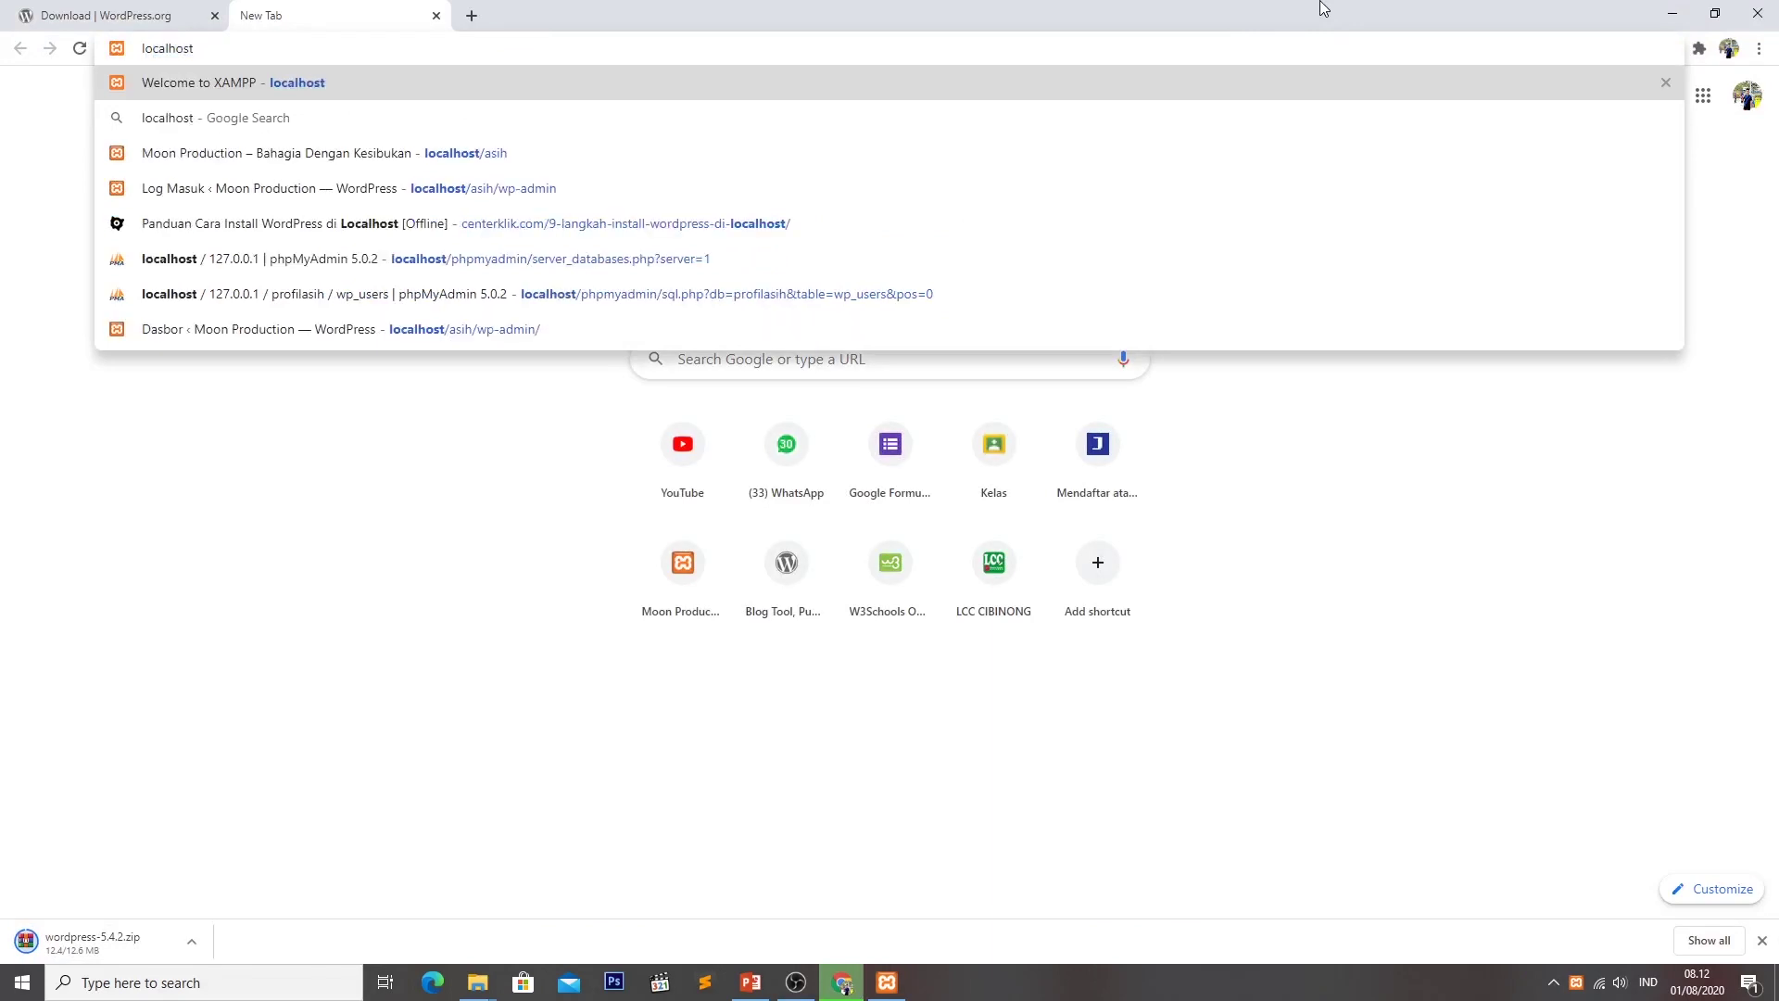
pyautogui.write('/php')
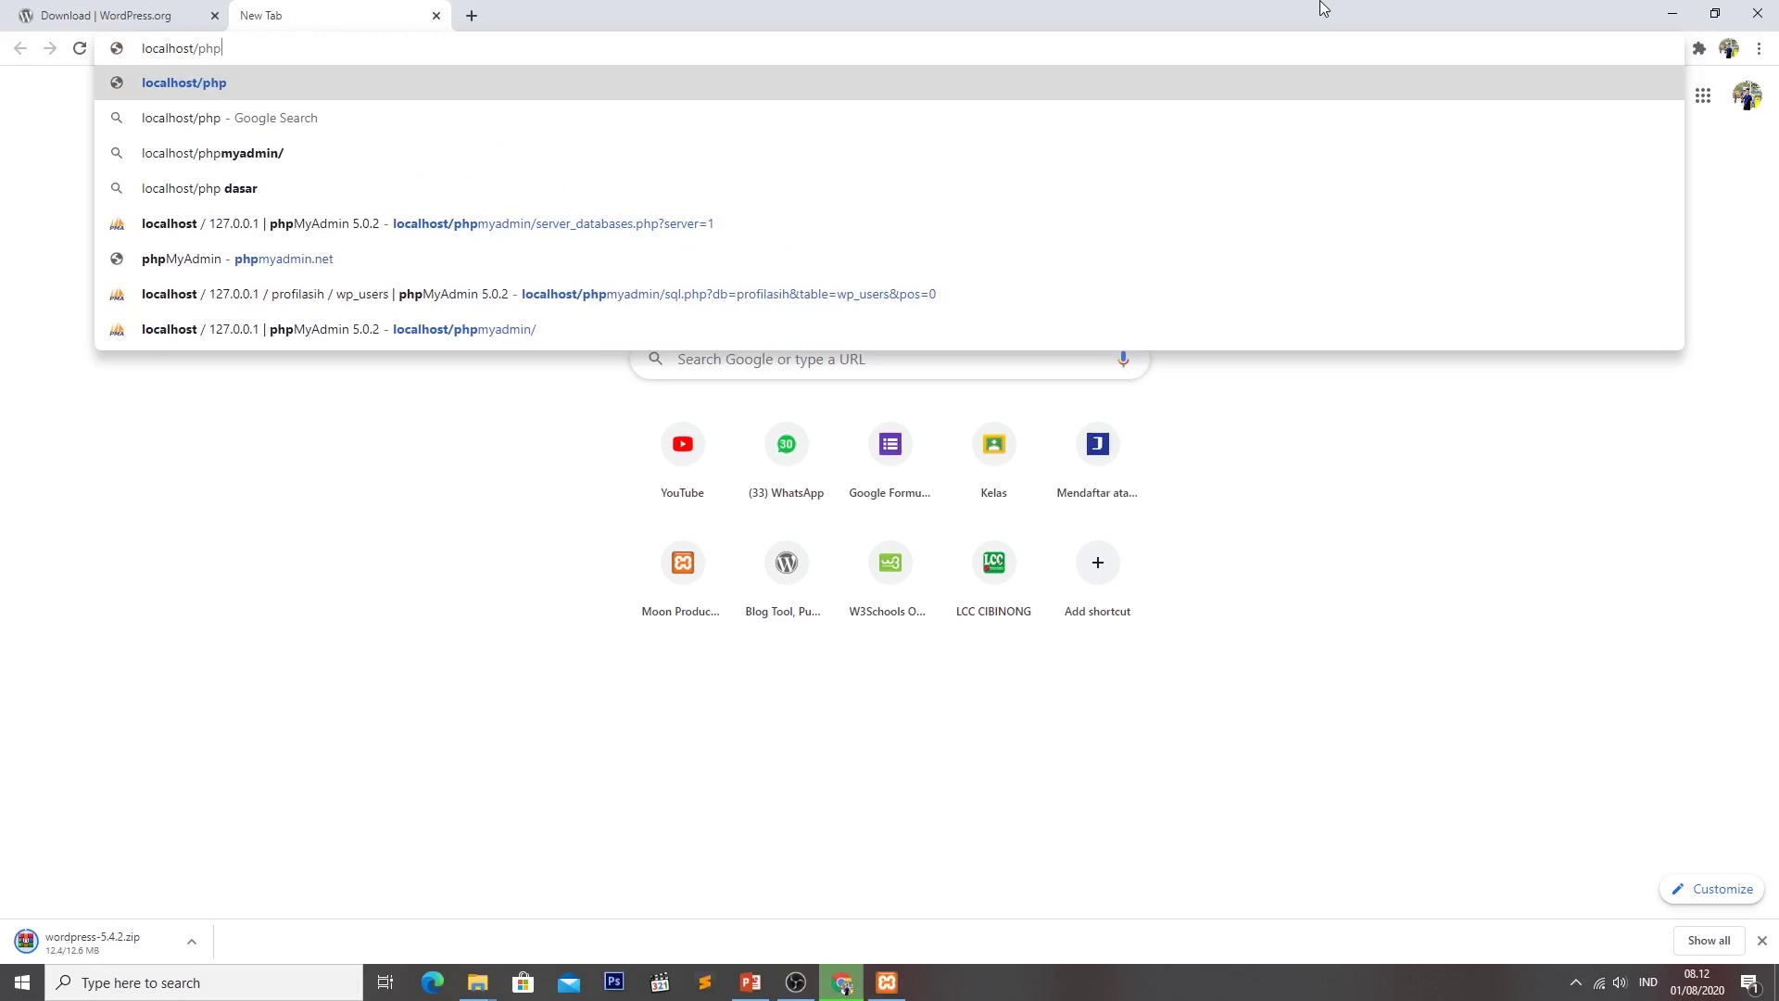
pyautogui.press('Down')
pyautogui.press('Down')
pyautogui.press('Down')
pyautogui.press('Down')
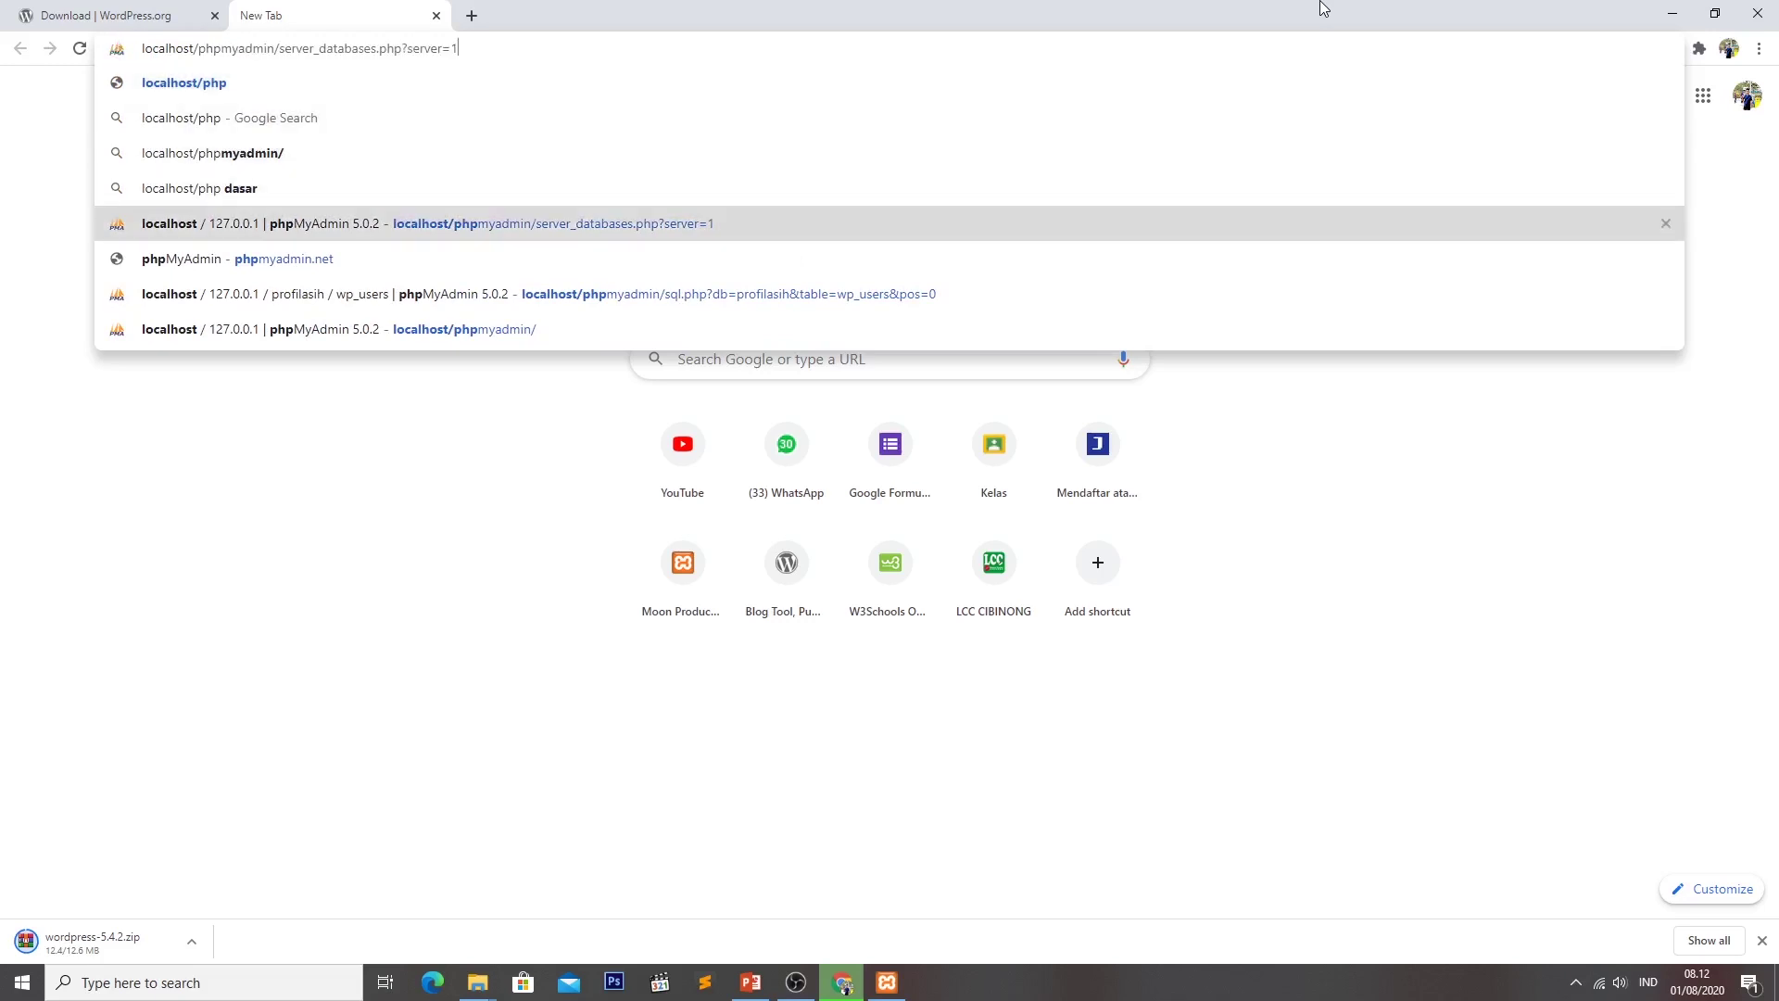
pyautogui.press('Return')
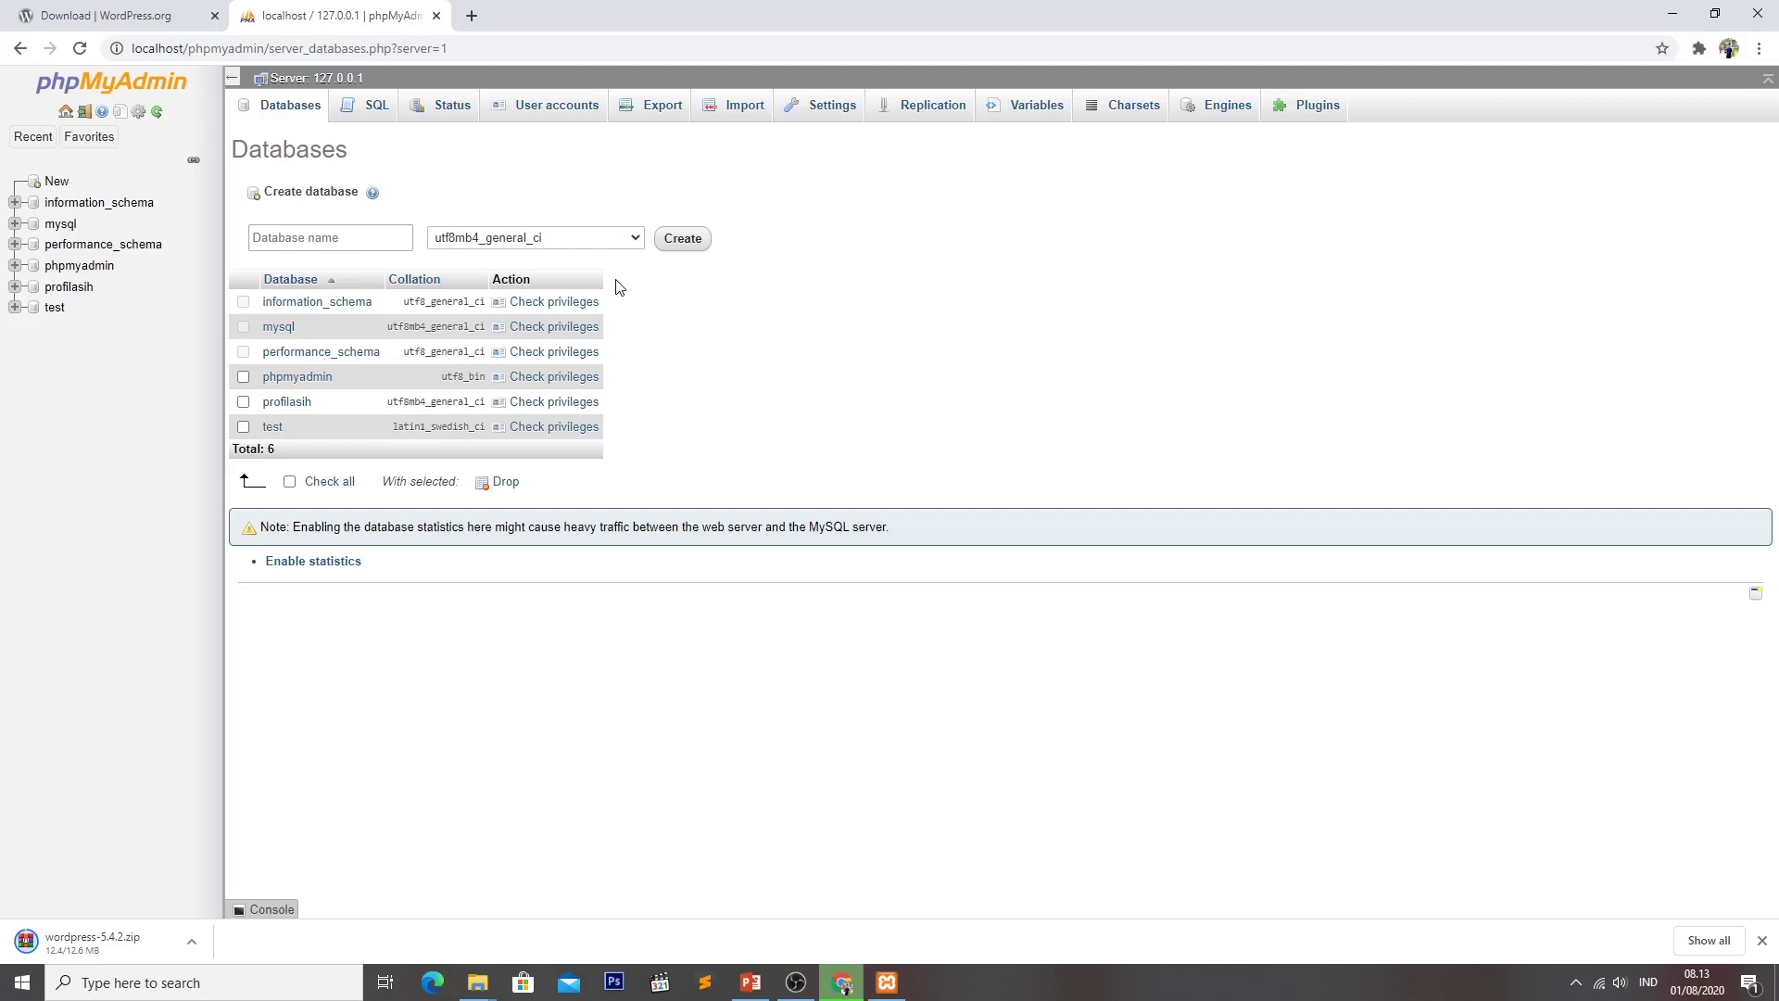
# Create a phpMyAdmin database named 'dewantara', then minimize Chrome.
pyautogui.click(402, 233)
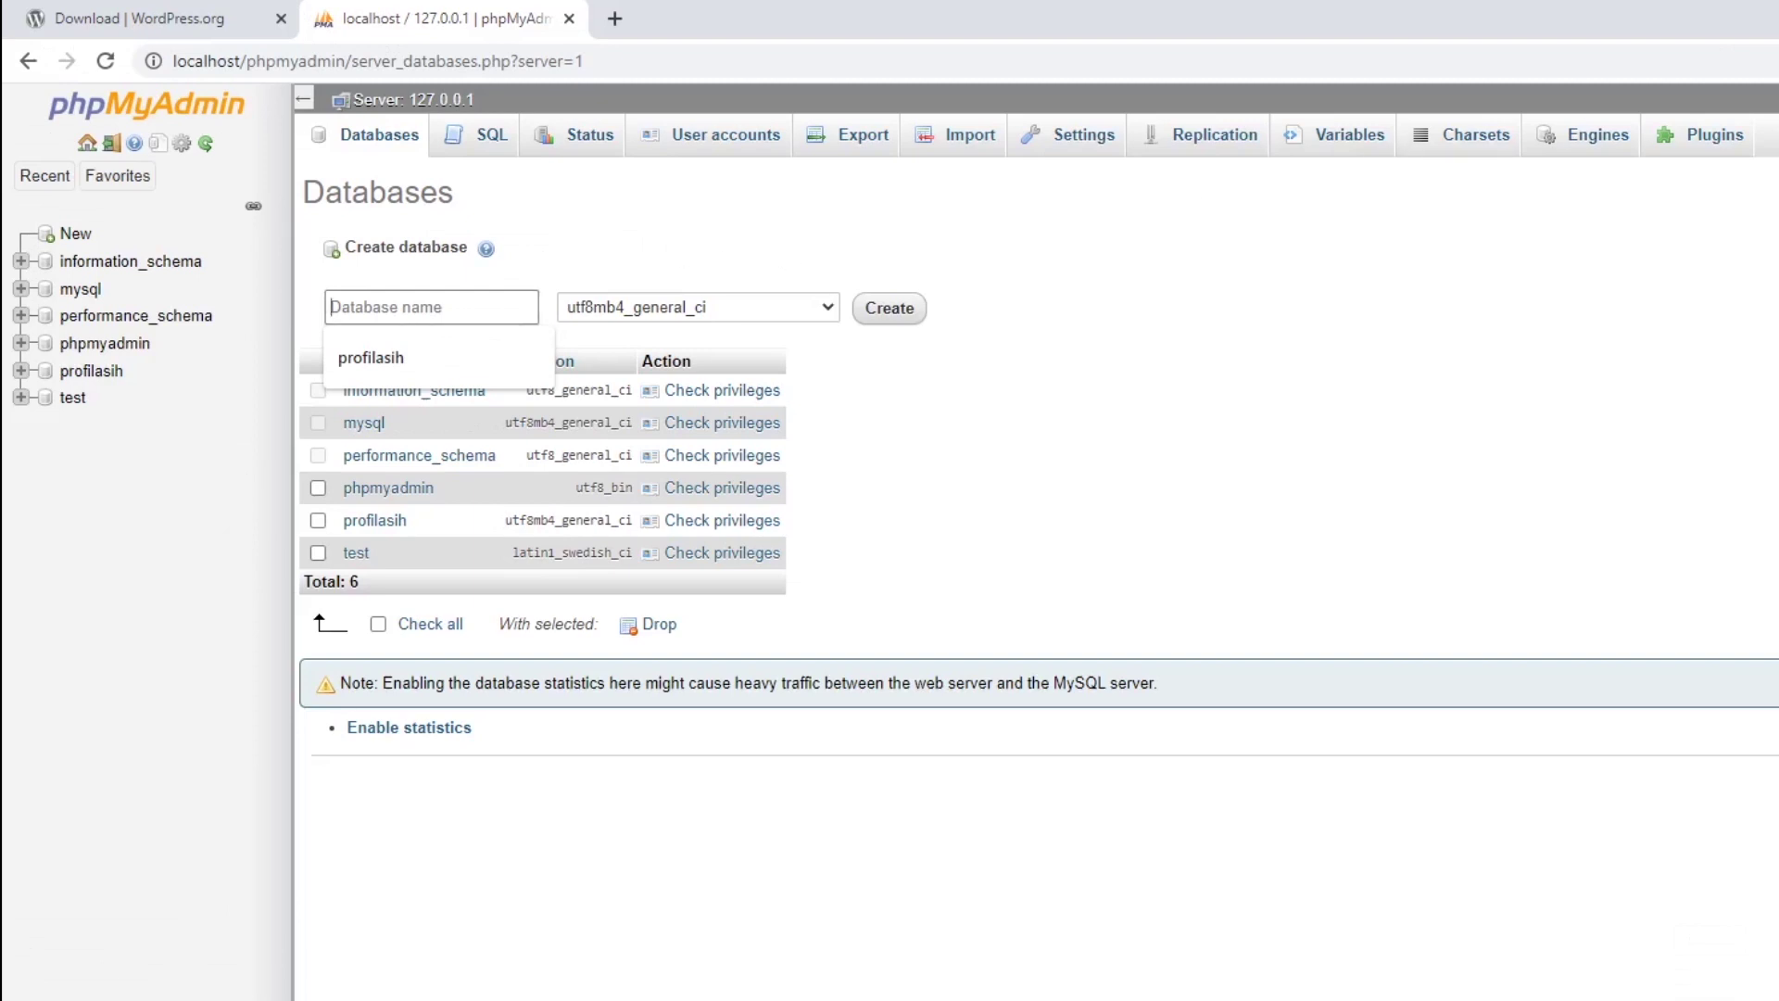
pyautogui.write('dewan')
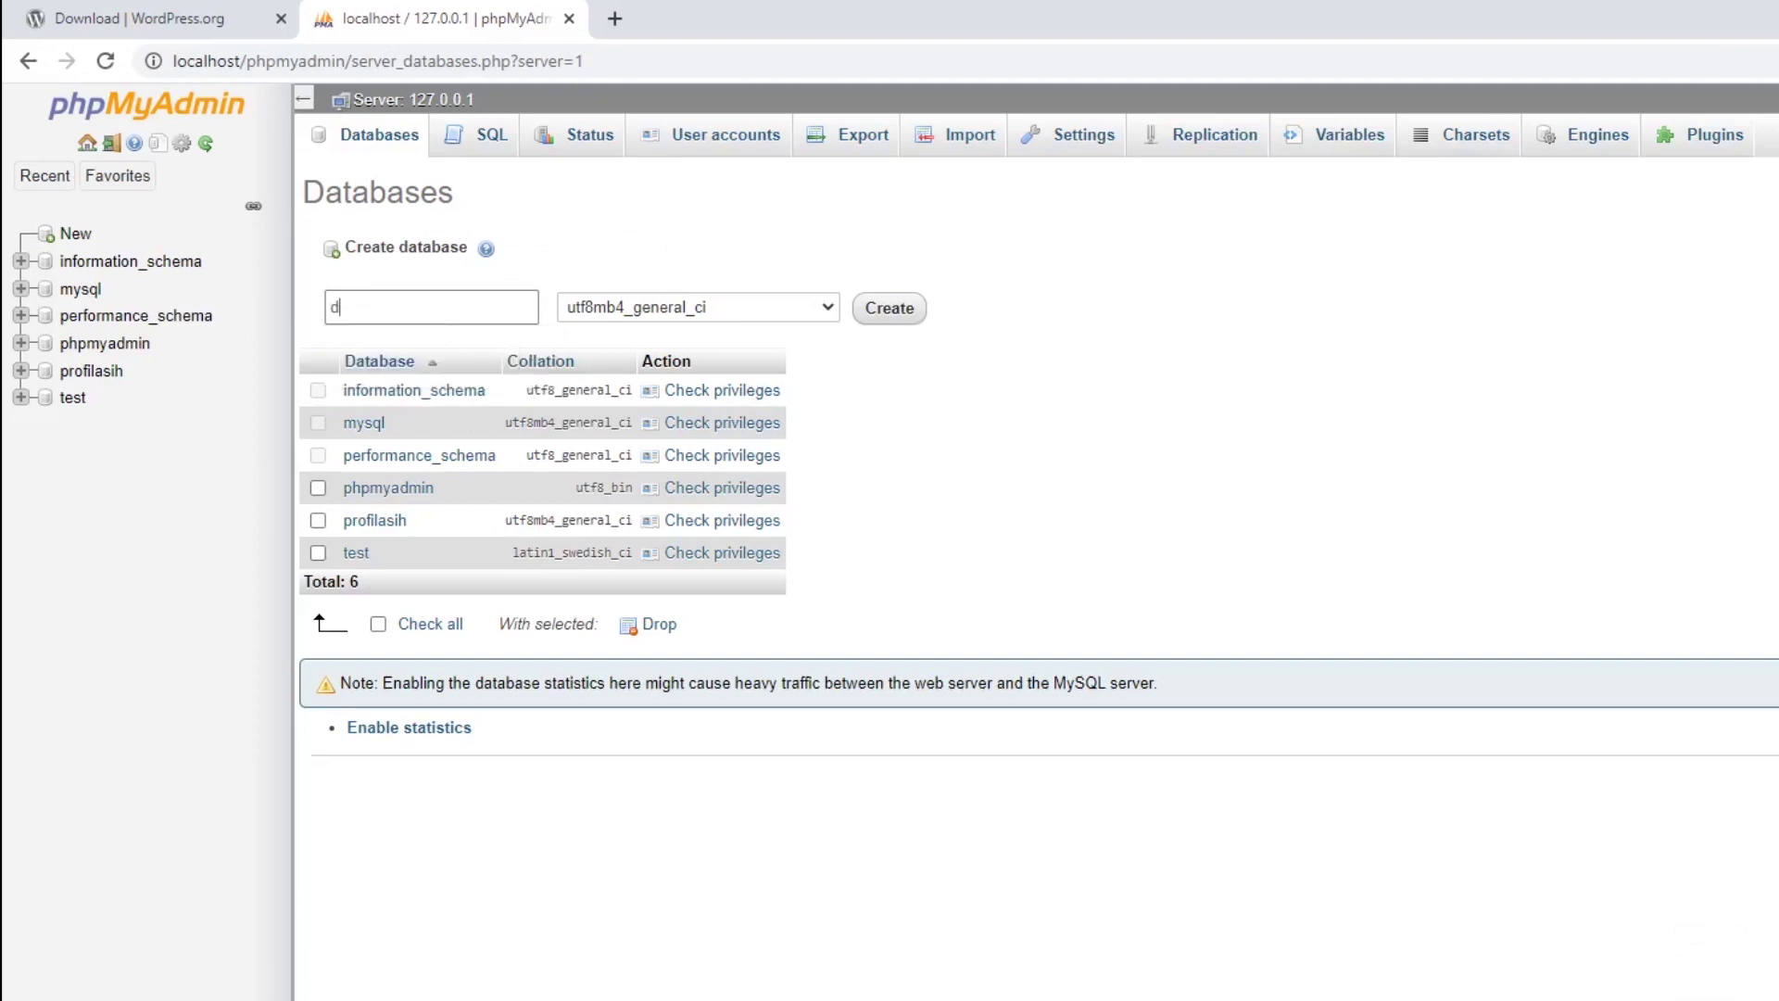
pyautogui.write('tara')
pyautogui.click(901, 316)
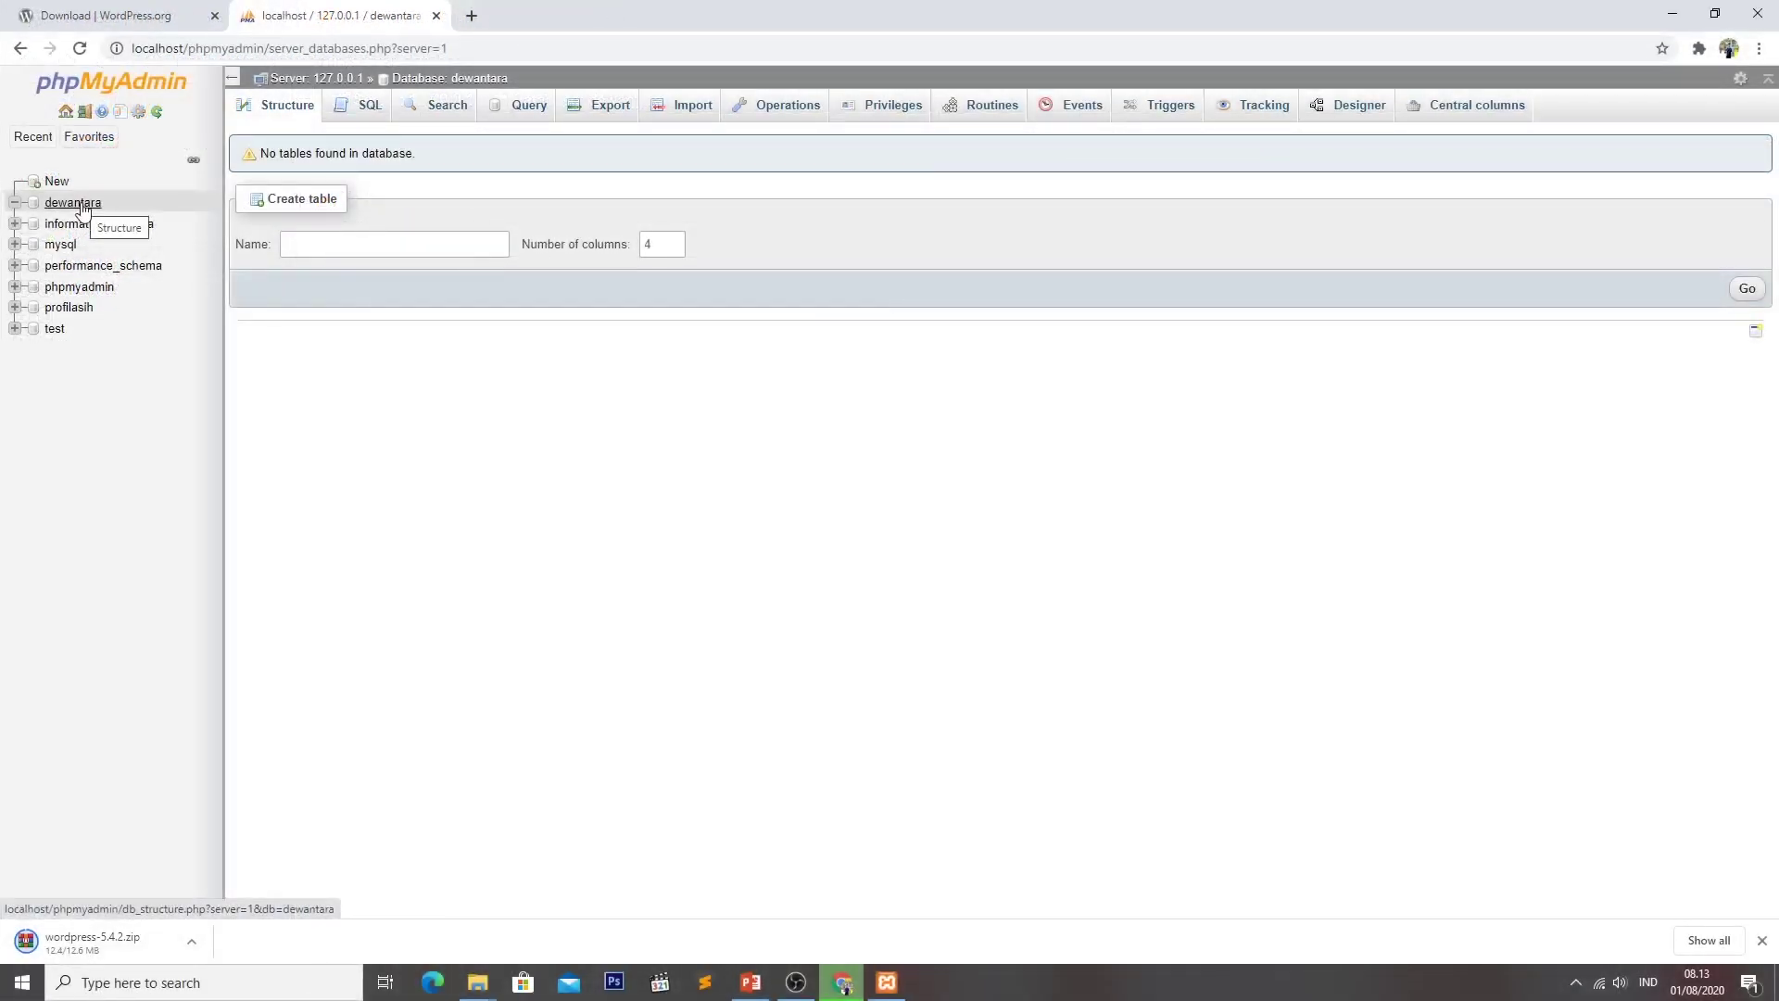
pyautogui.click(1672, 14)
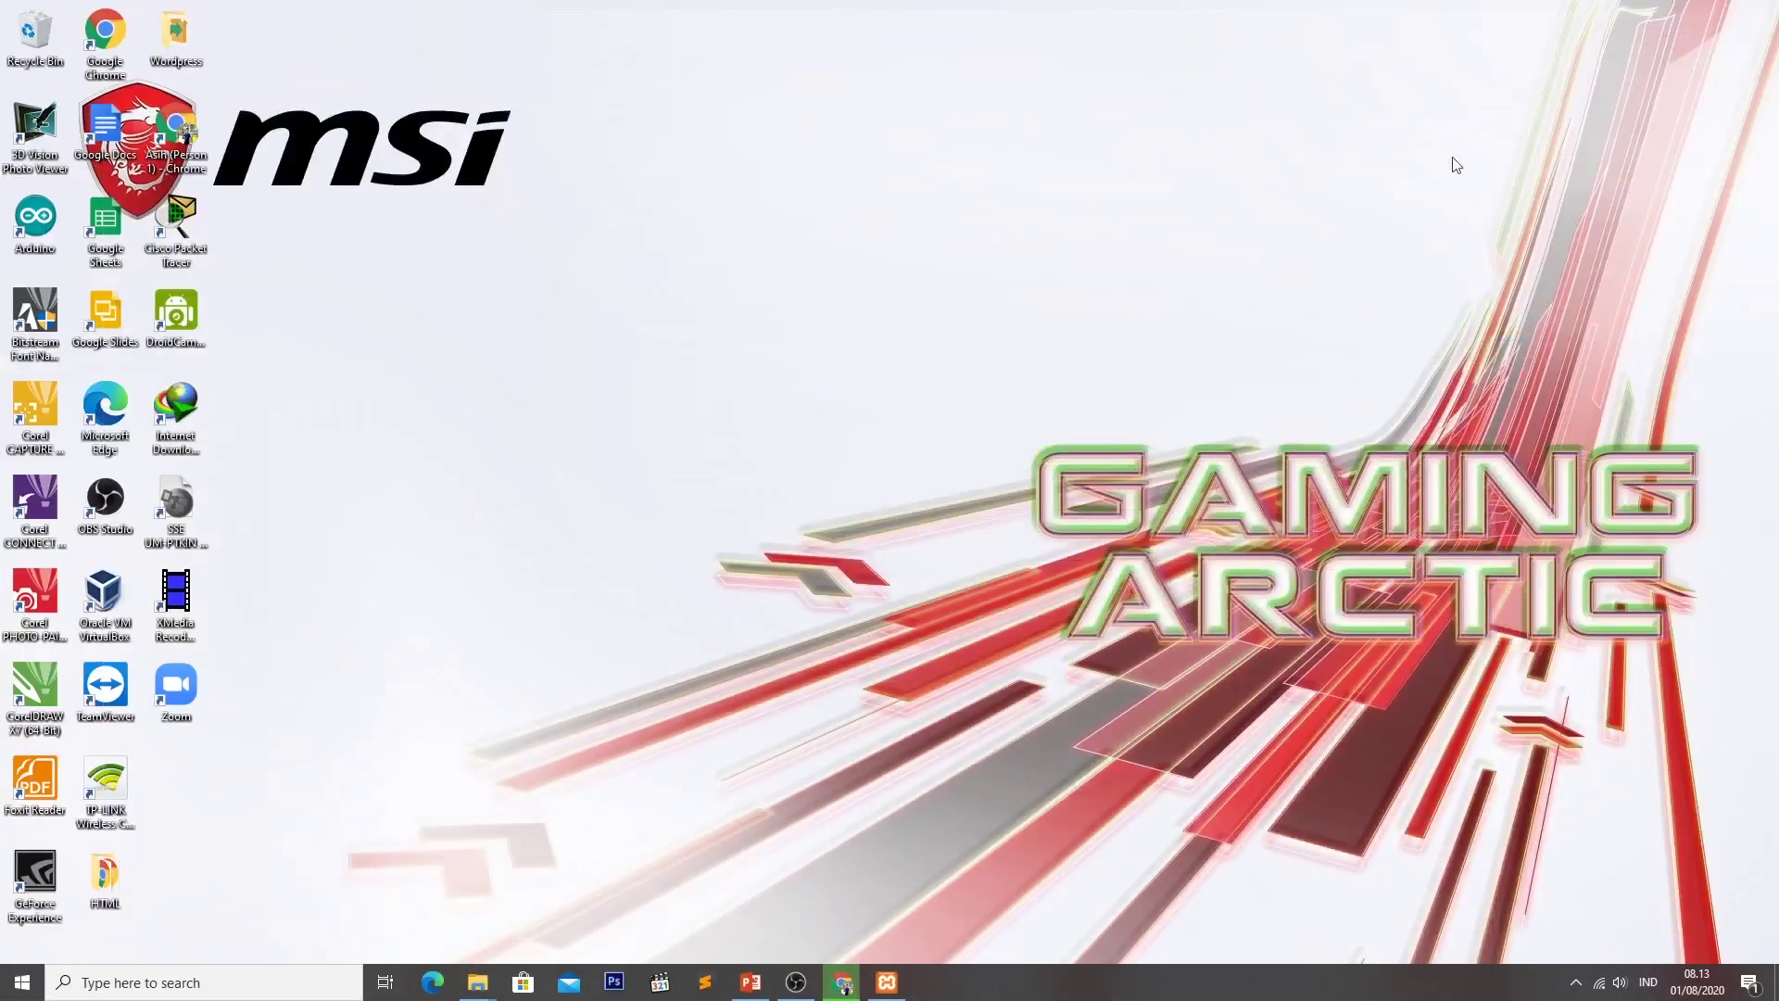
# Extract the WordPress zip in the maximized Wordpress folder and open the resulting wordpress folder.
pyautogui.doubleClick(173, 37)
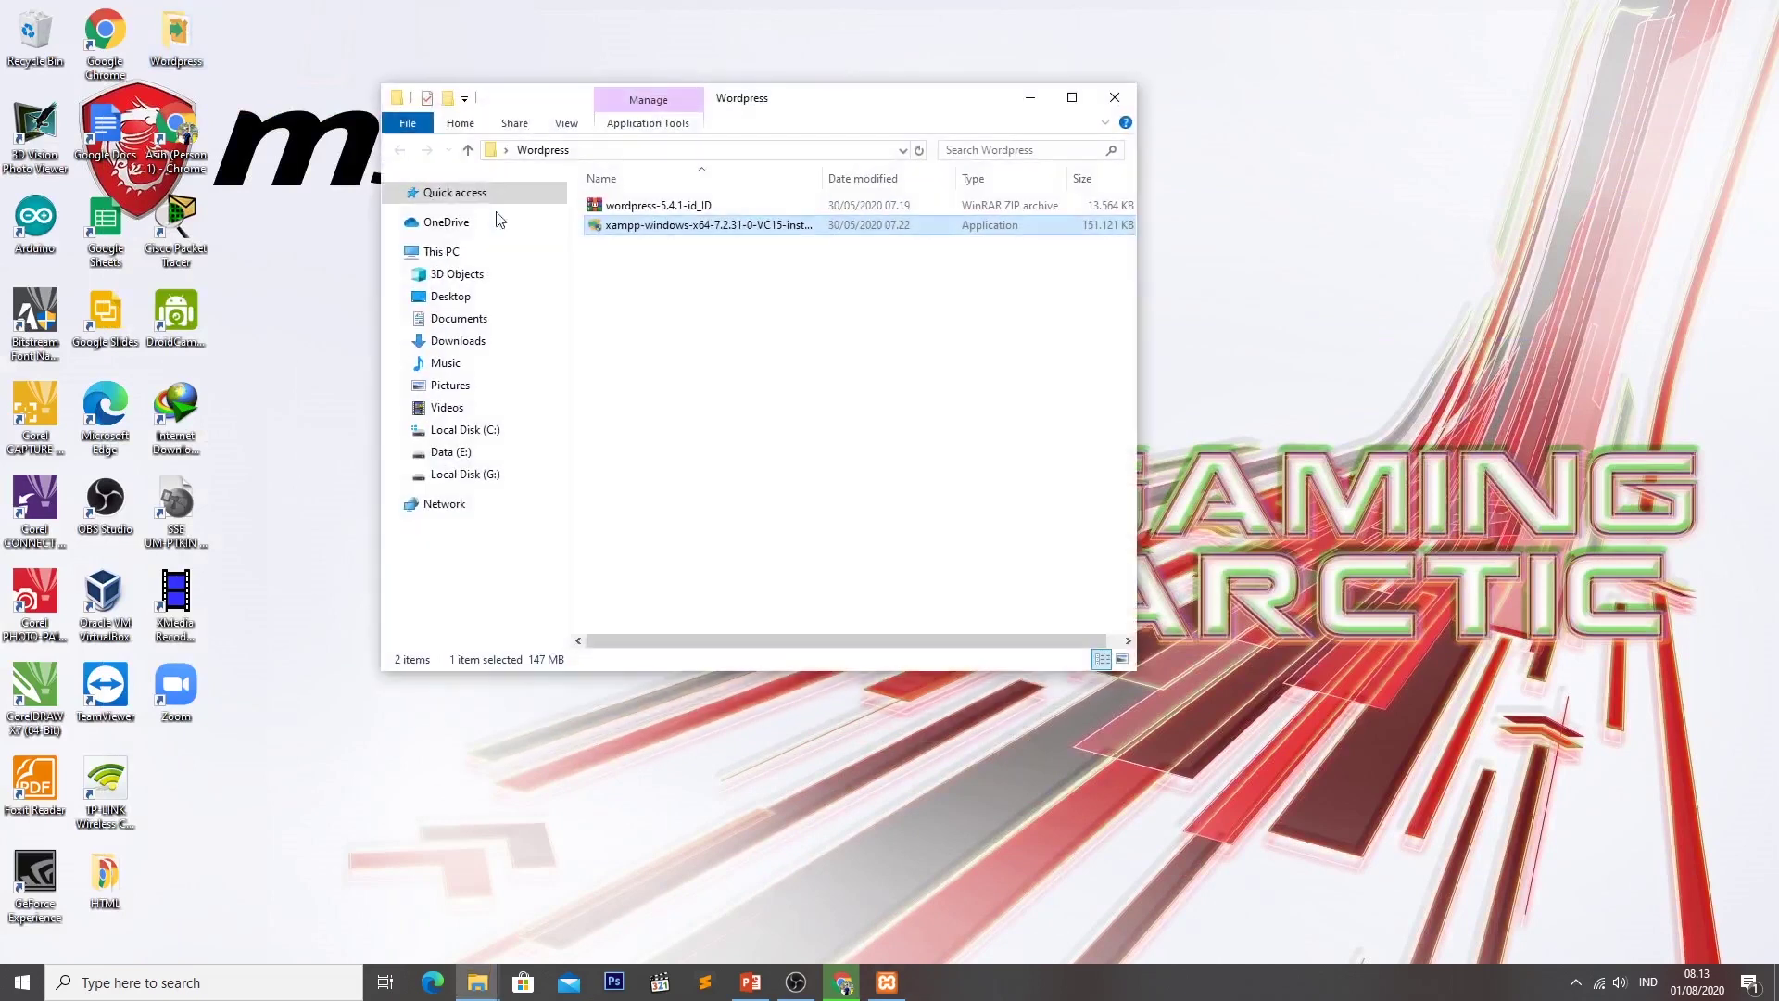
pyautogui.click(714, 205)
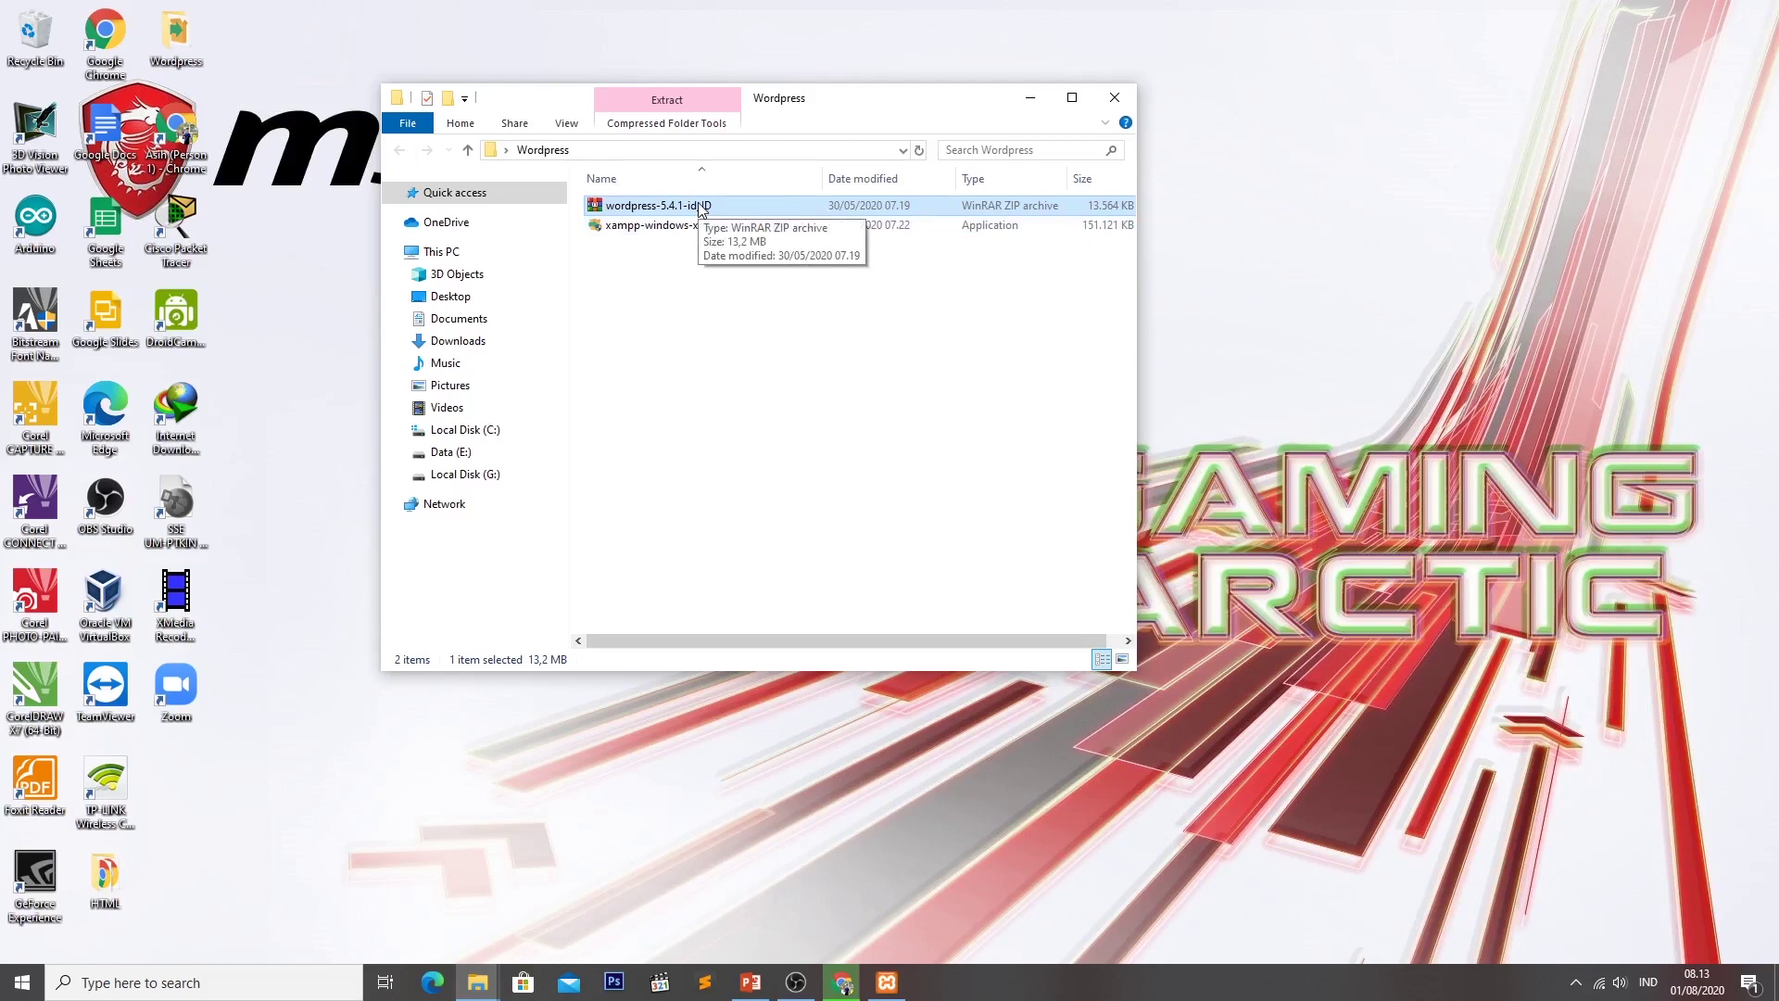
pyautogui.click(1072, 97)
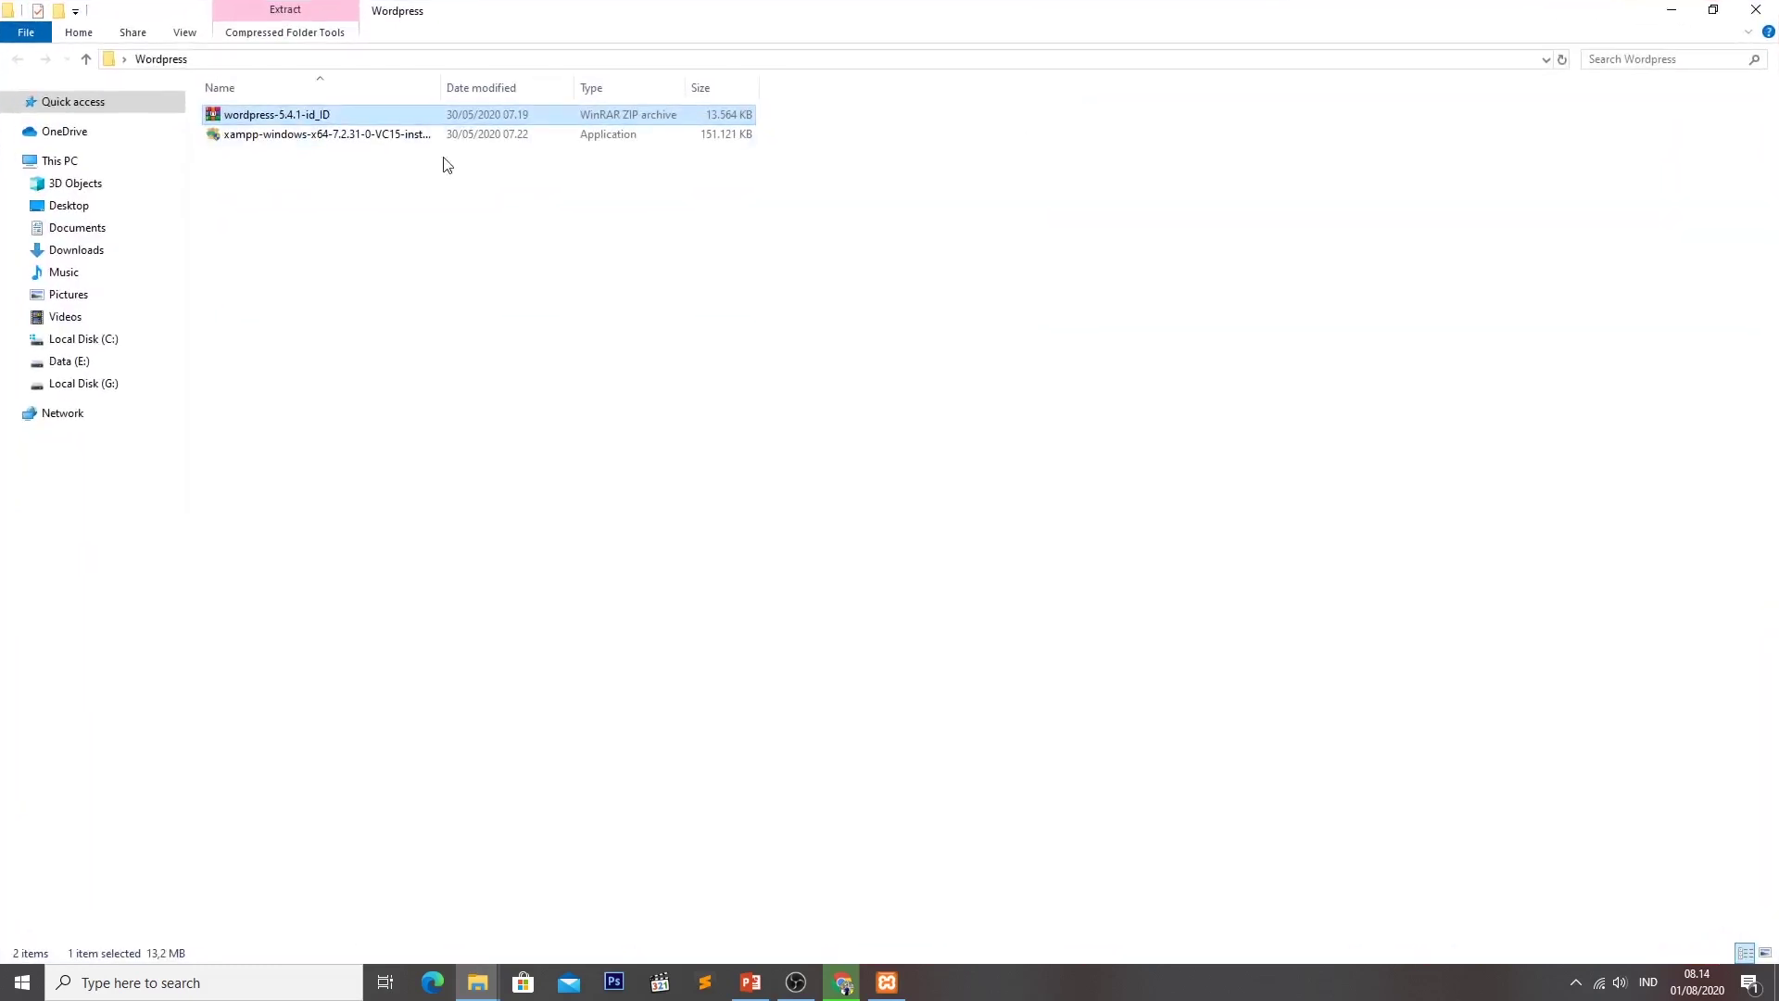
pyautogui.rightClick(330, 112)
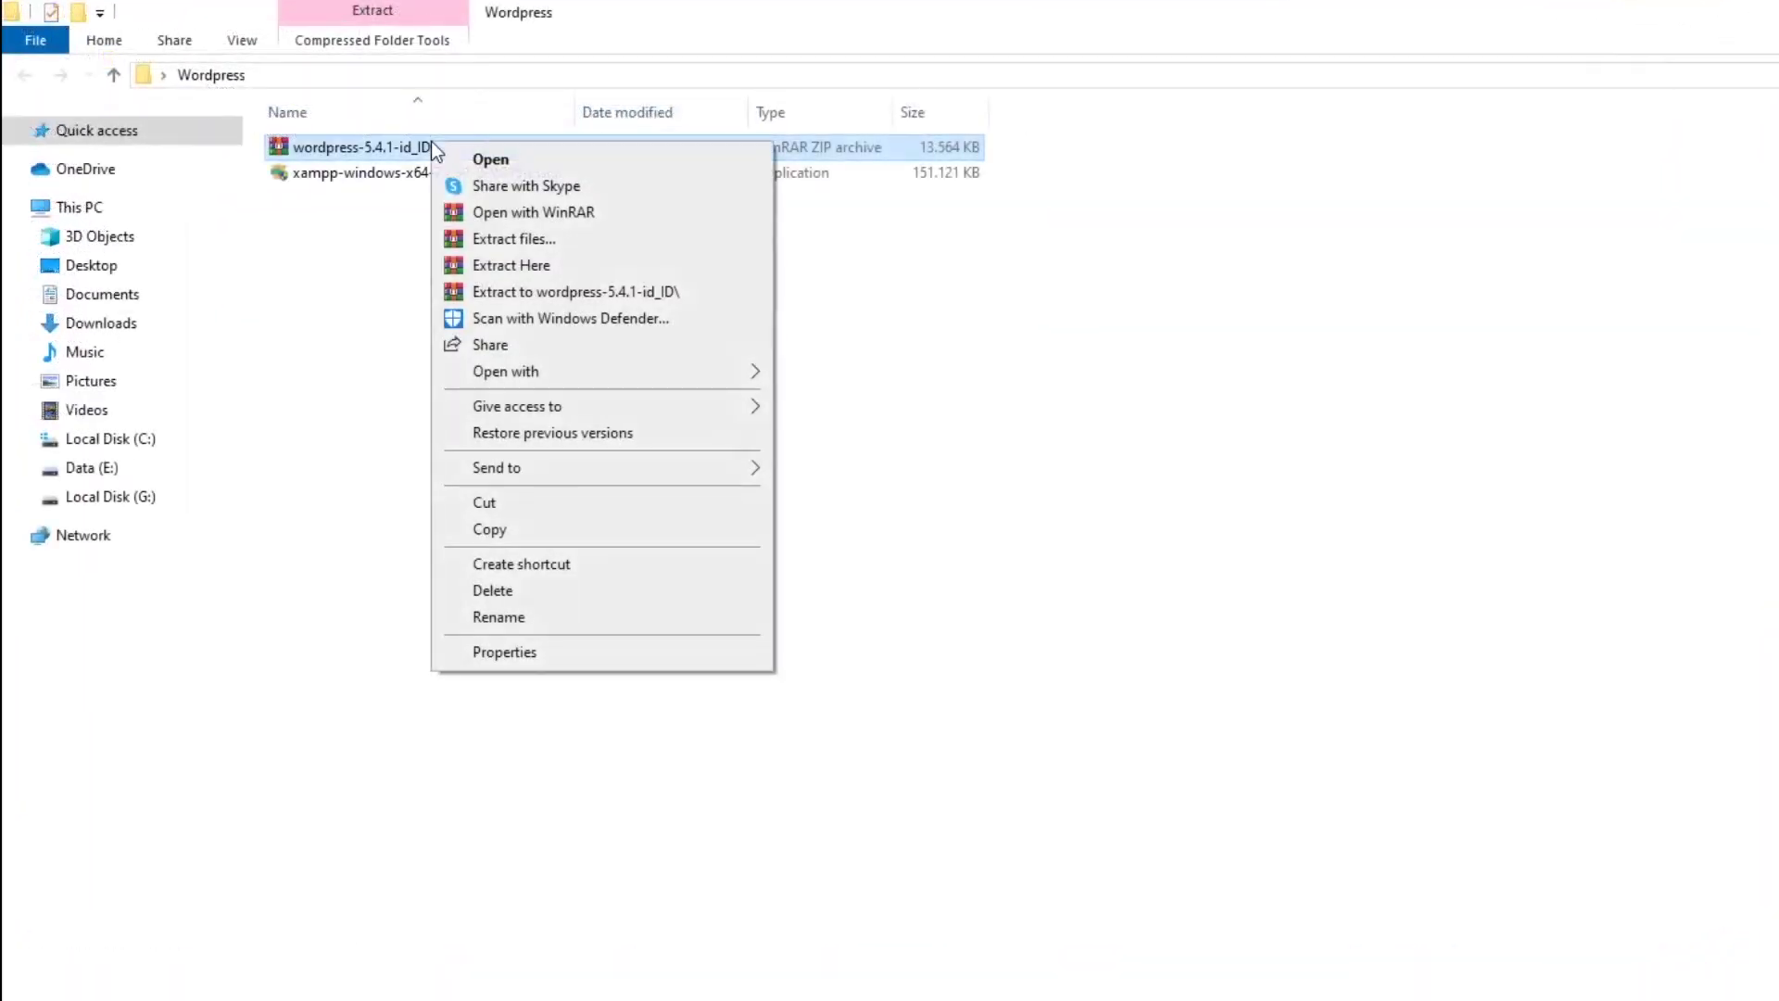
pyautogui.click(567, 271)
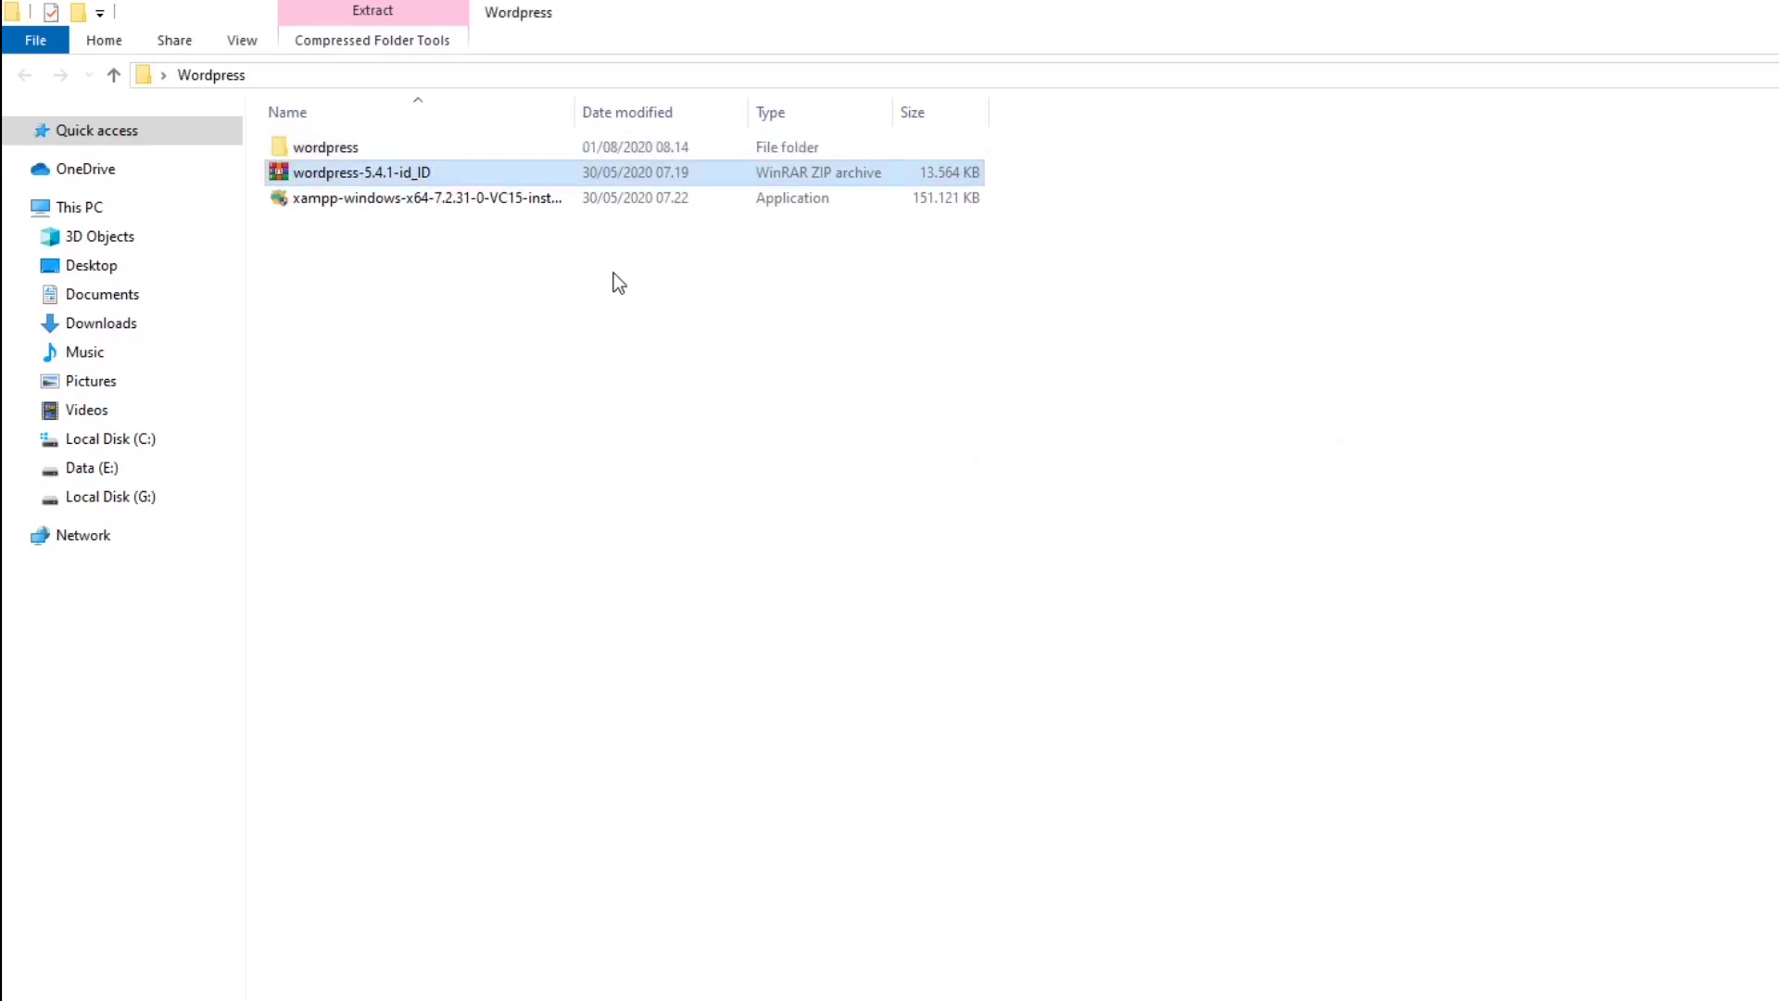
pyautogui.doubleClick(507, 145)
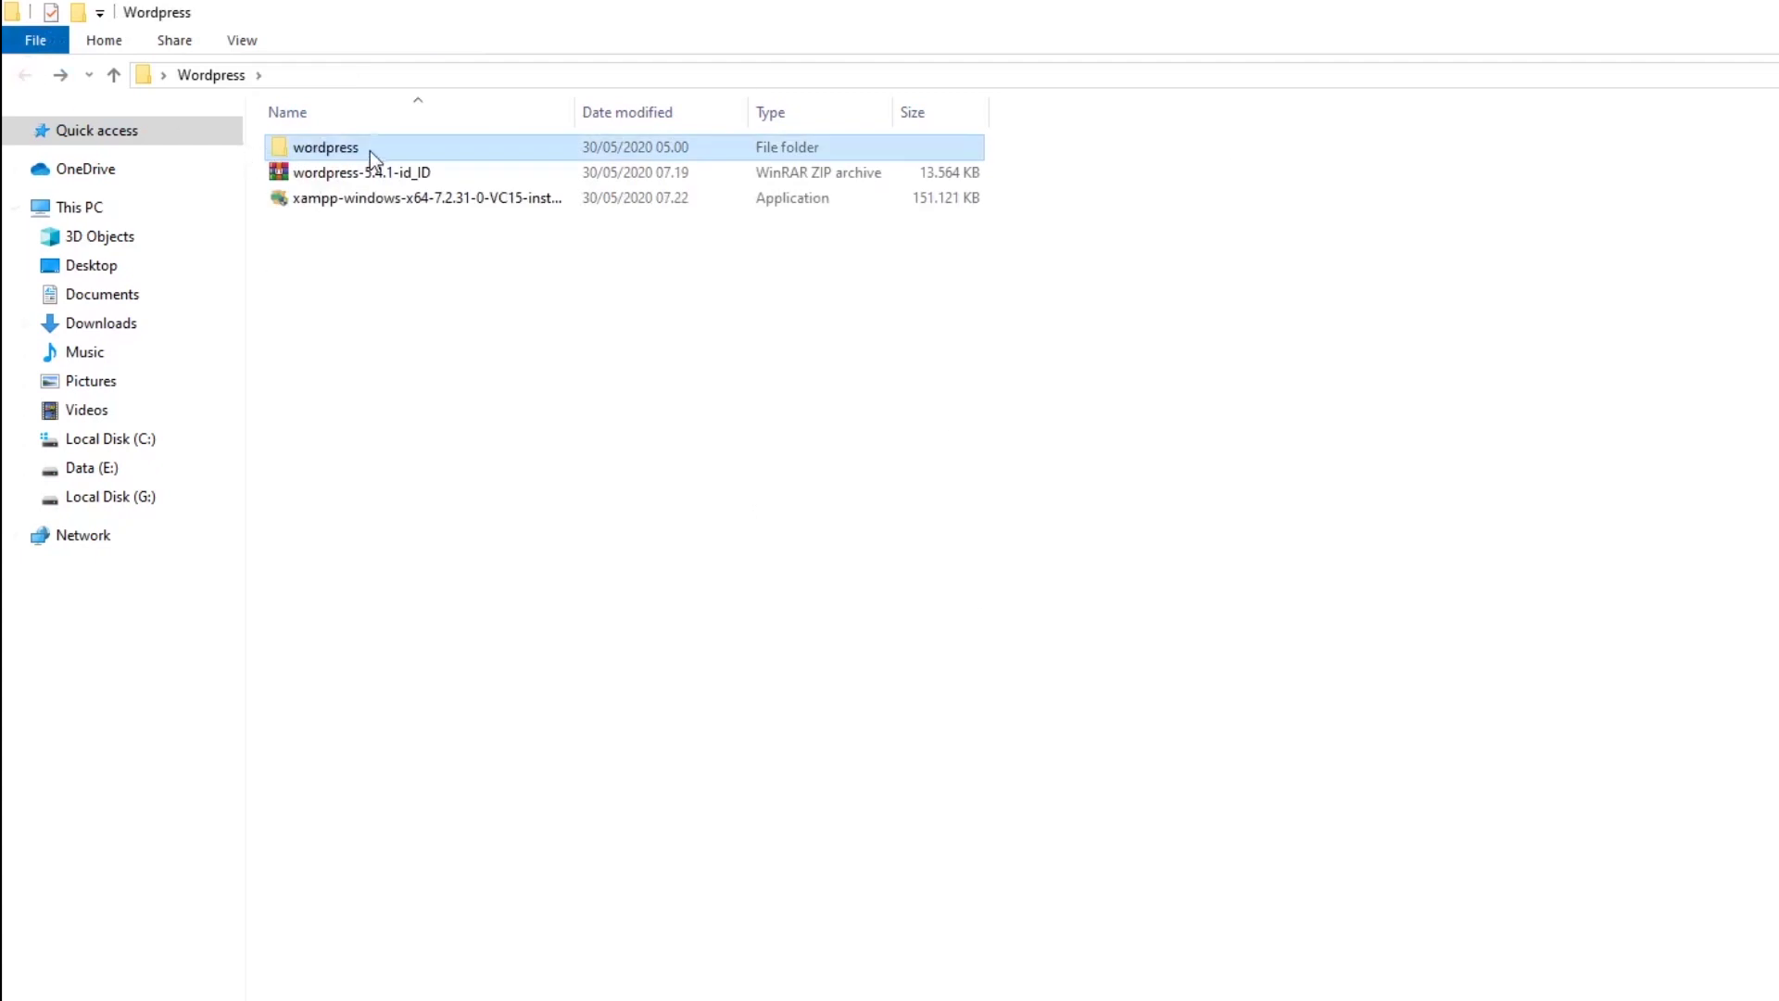
pyautogui.doubleClick(369, 148)
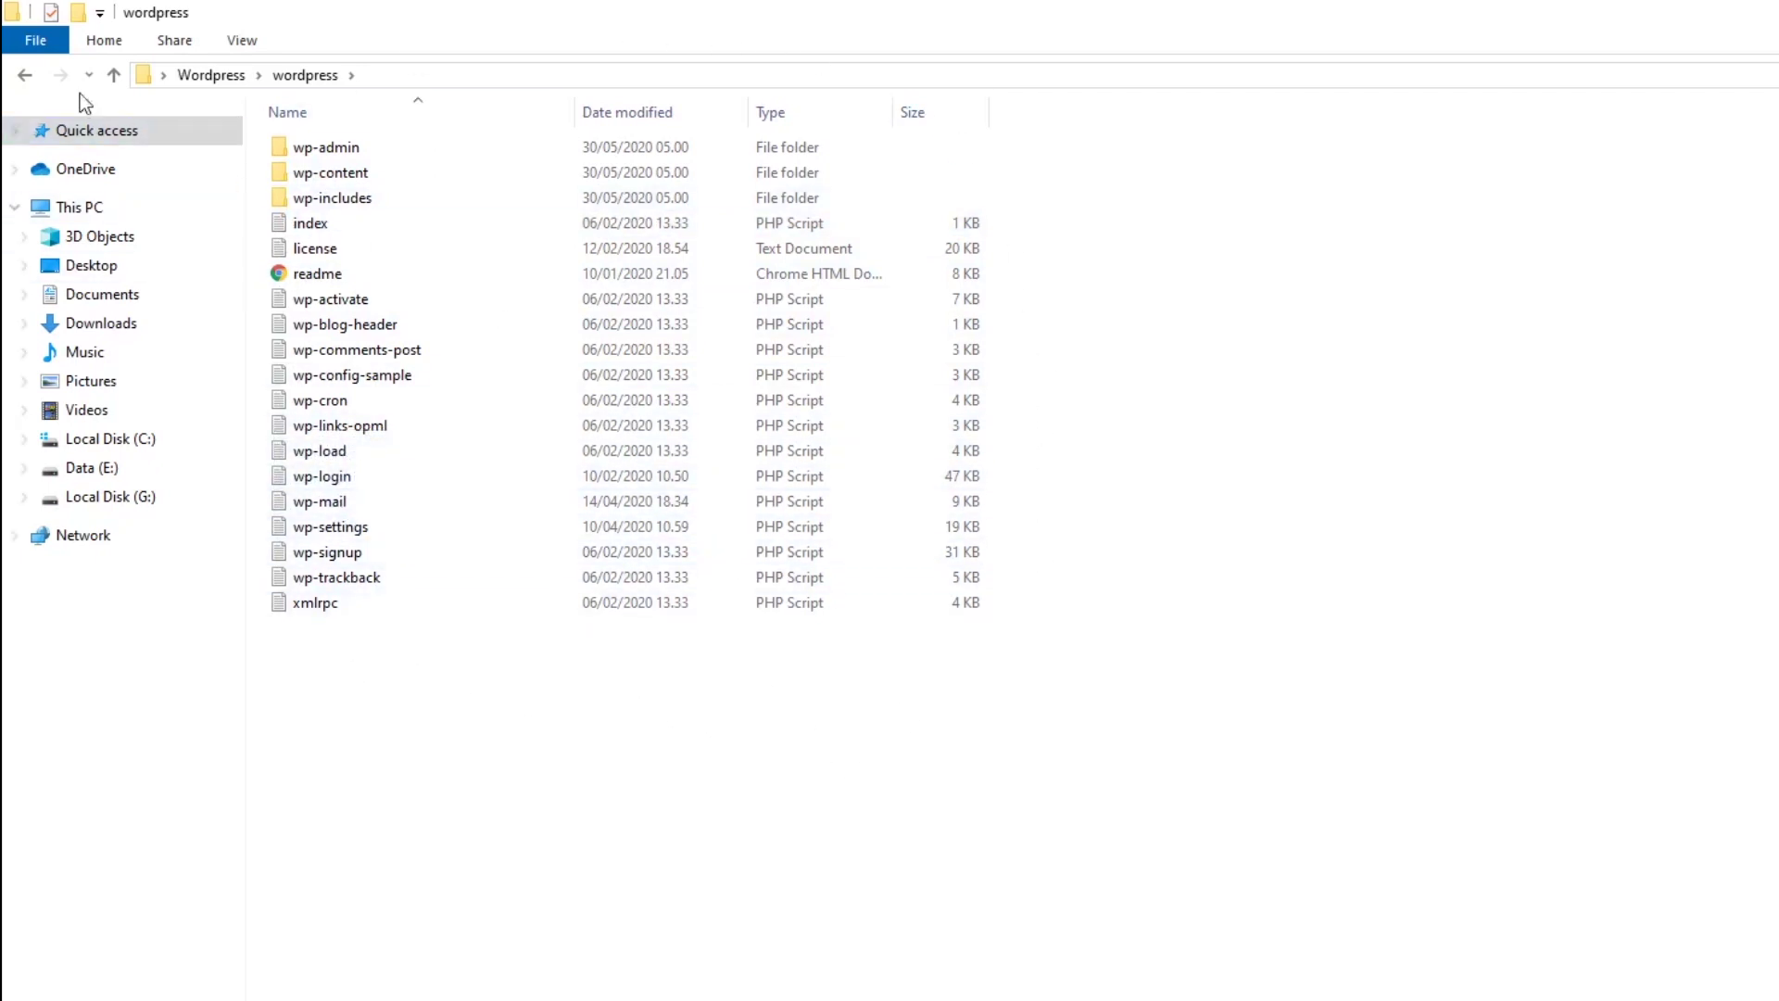
# Back in the Wordpress folder, rename the extracted 'wordpress' folder to 'Dewantara'.
pyautogui.click(27, 74)
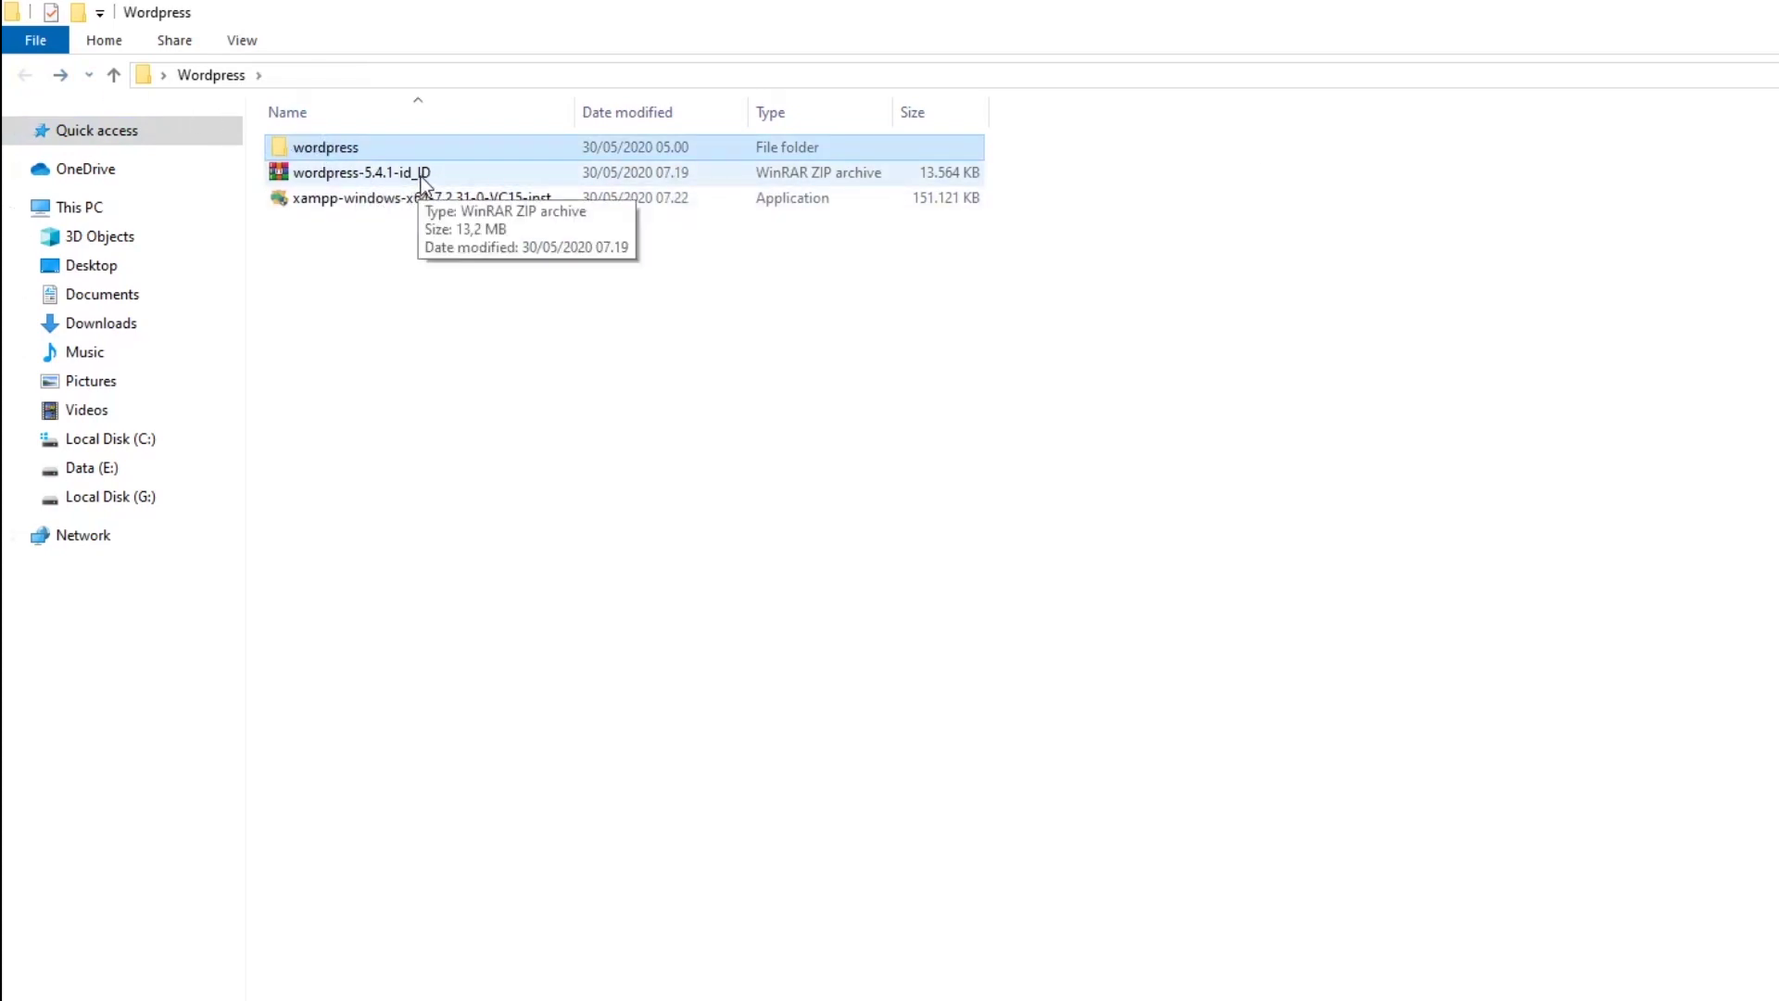
pyautogui.click(414, 147)
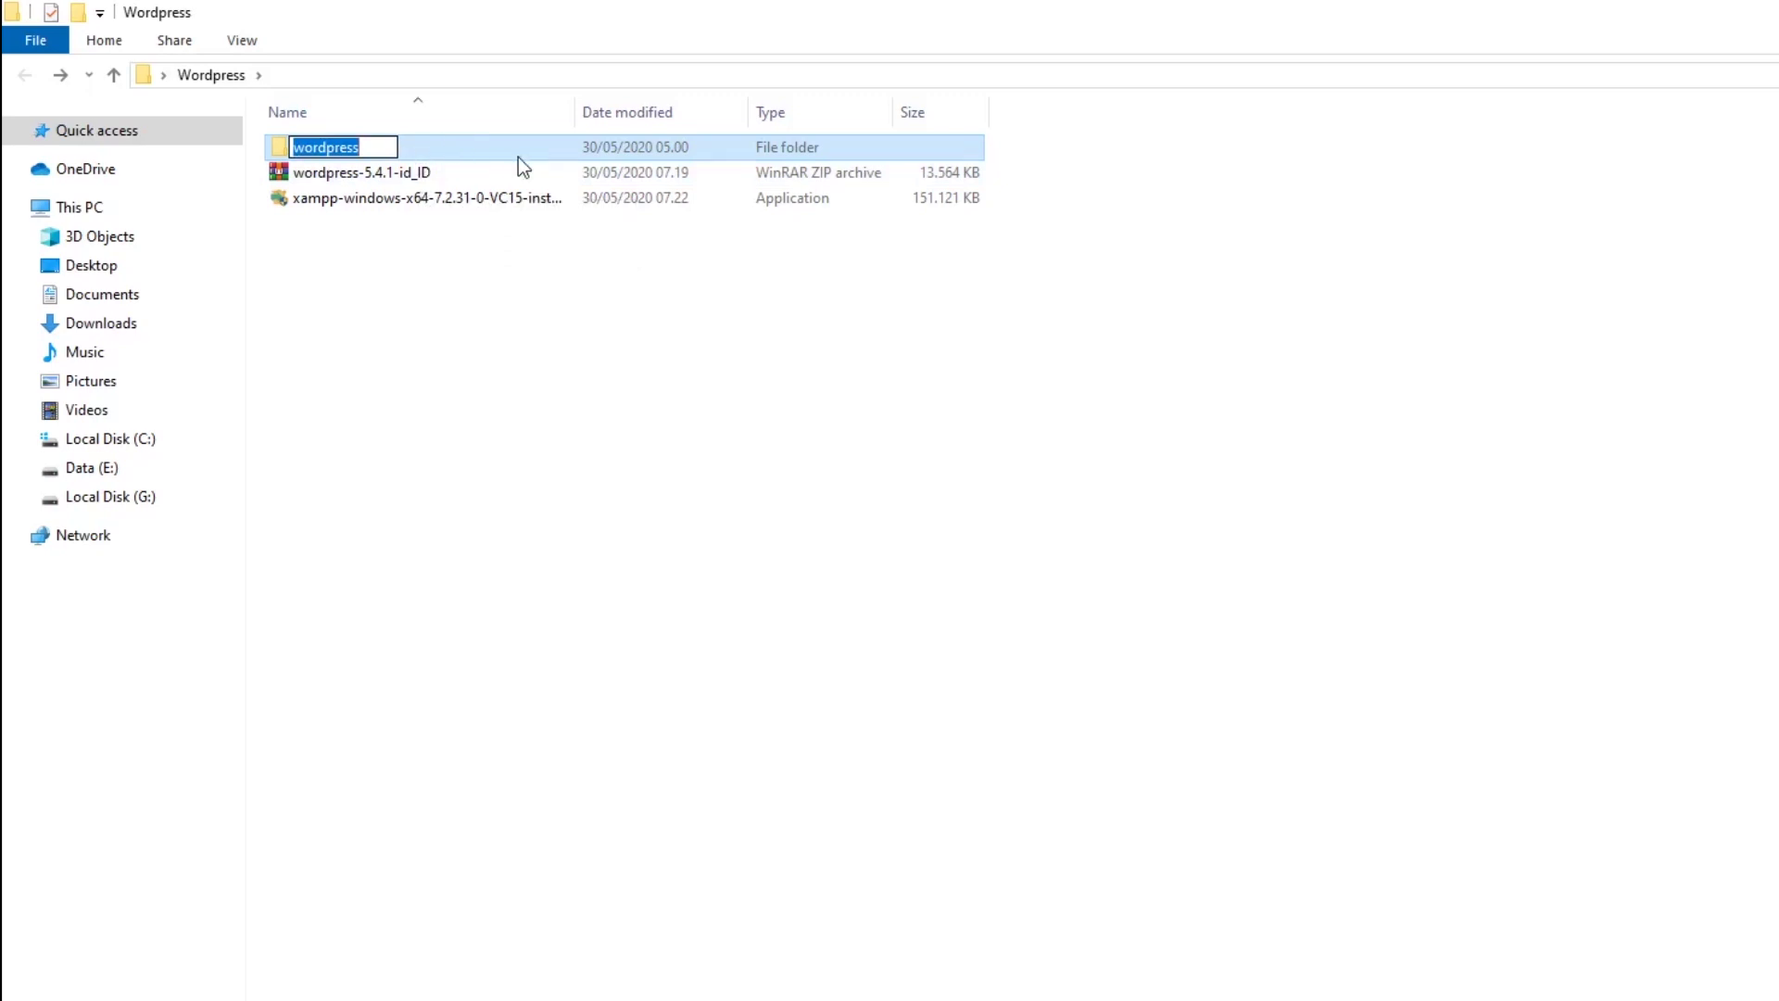
pyautogui.write('Dewantara')
pyautogui.press('Return')
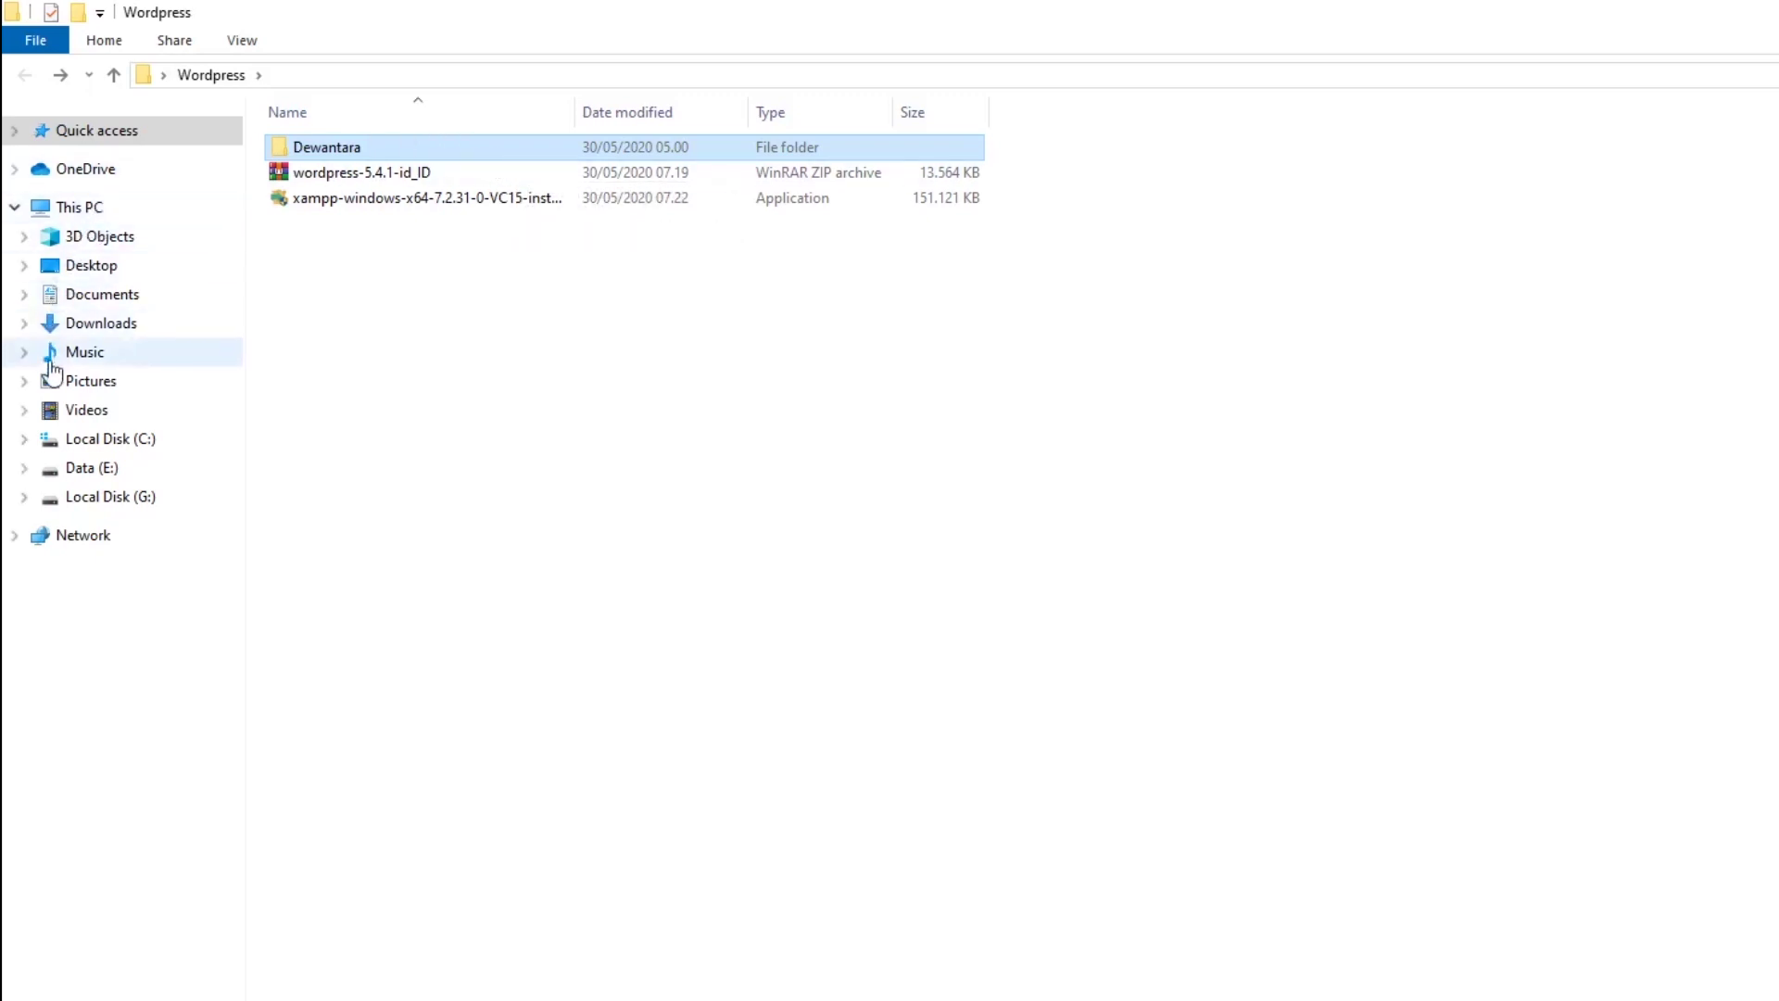
# Paste the Dewantara folder into C:\xampp\htdocs, then switch back to Chrome.
pyautogui.click(133, 445)
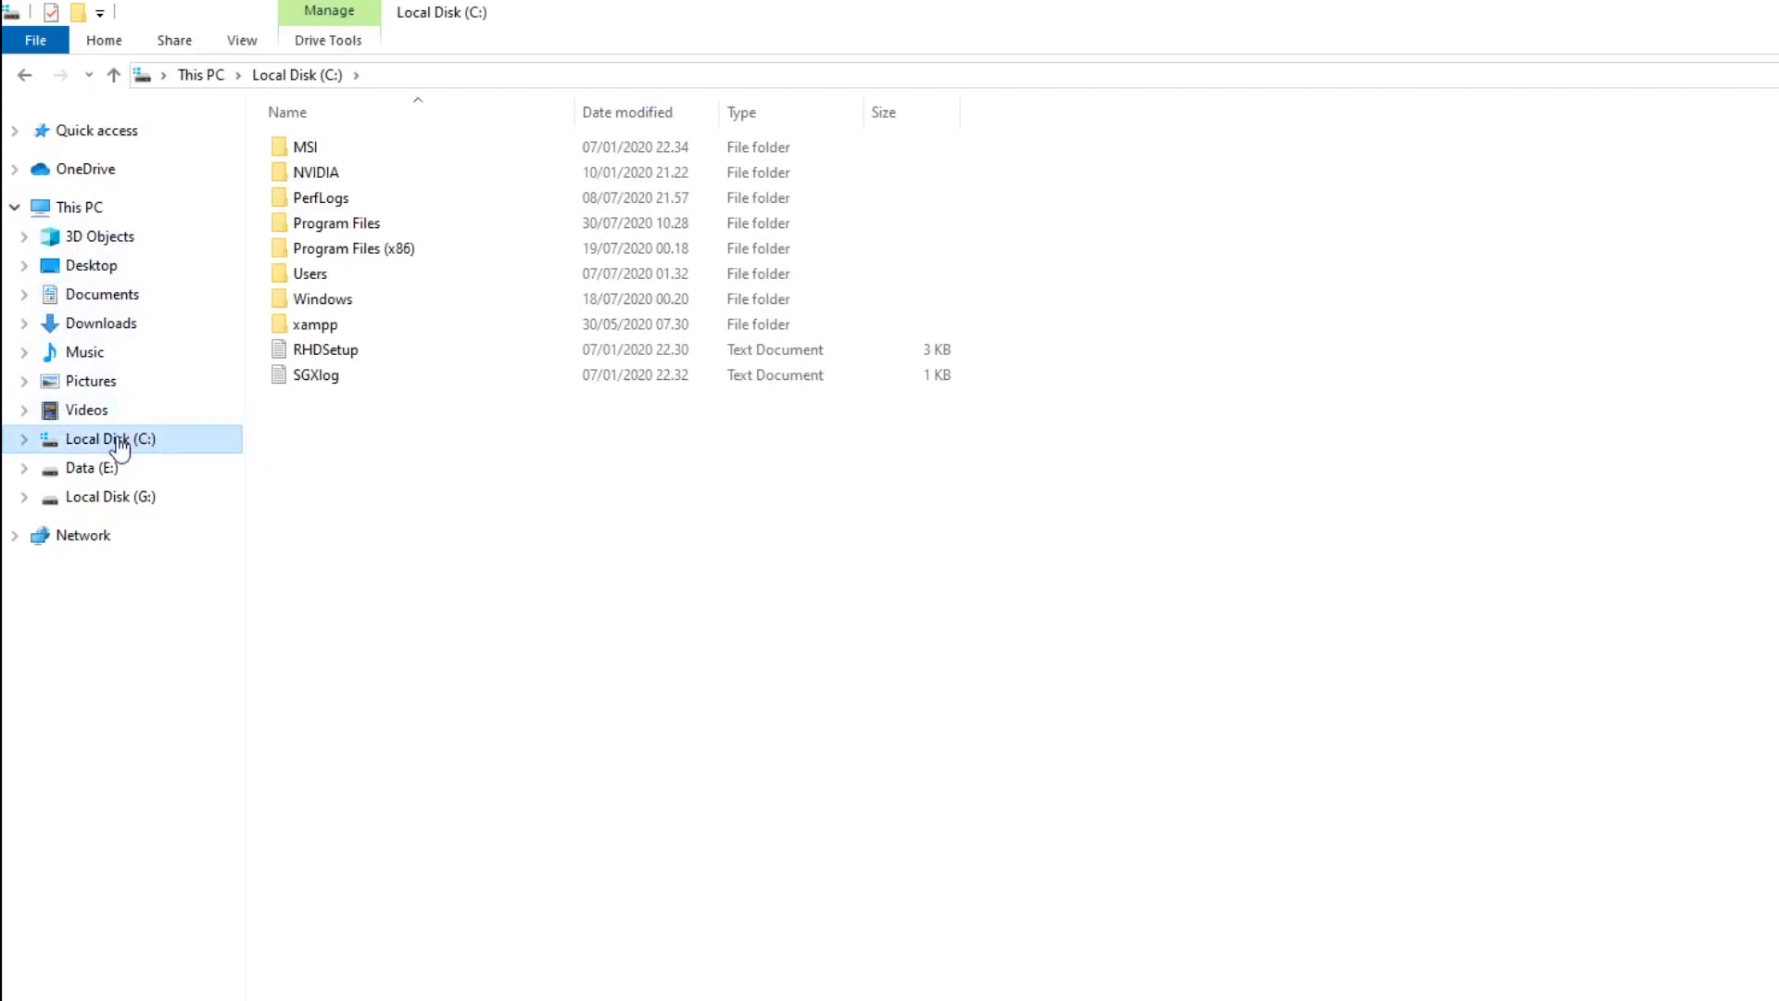
pyautogui.doubleClick(359, 330)
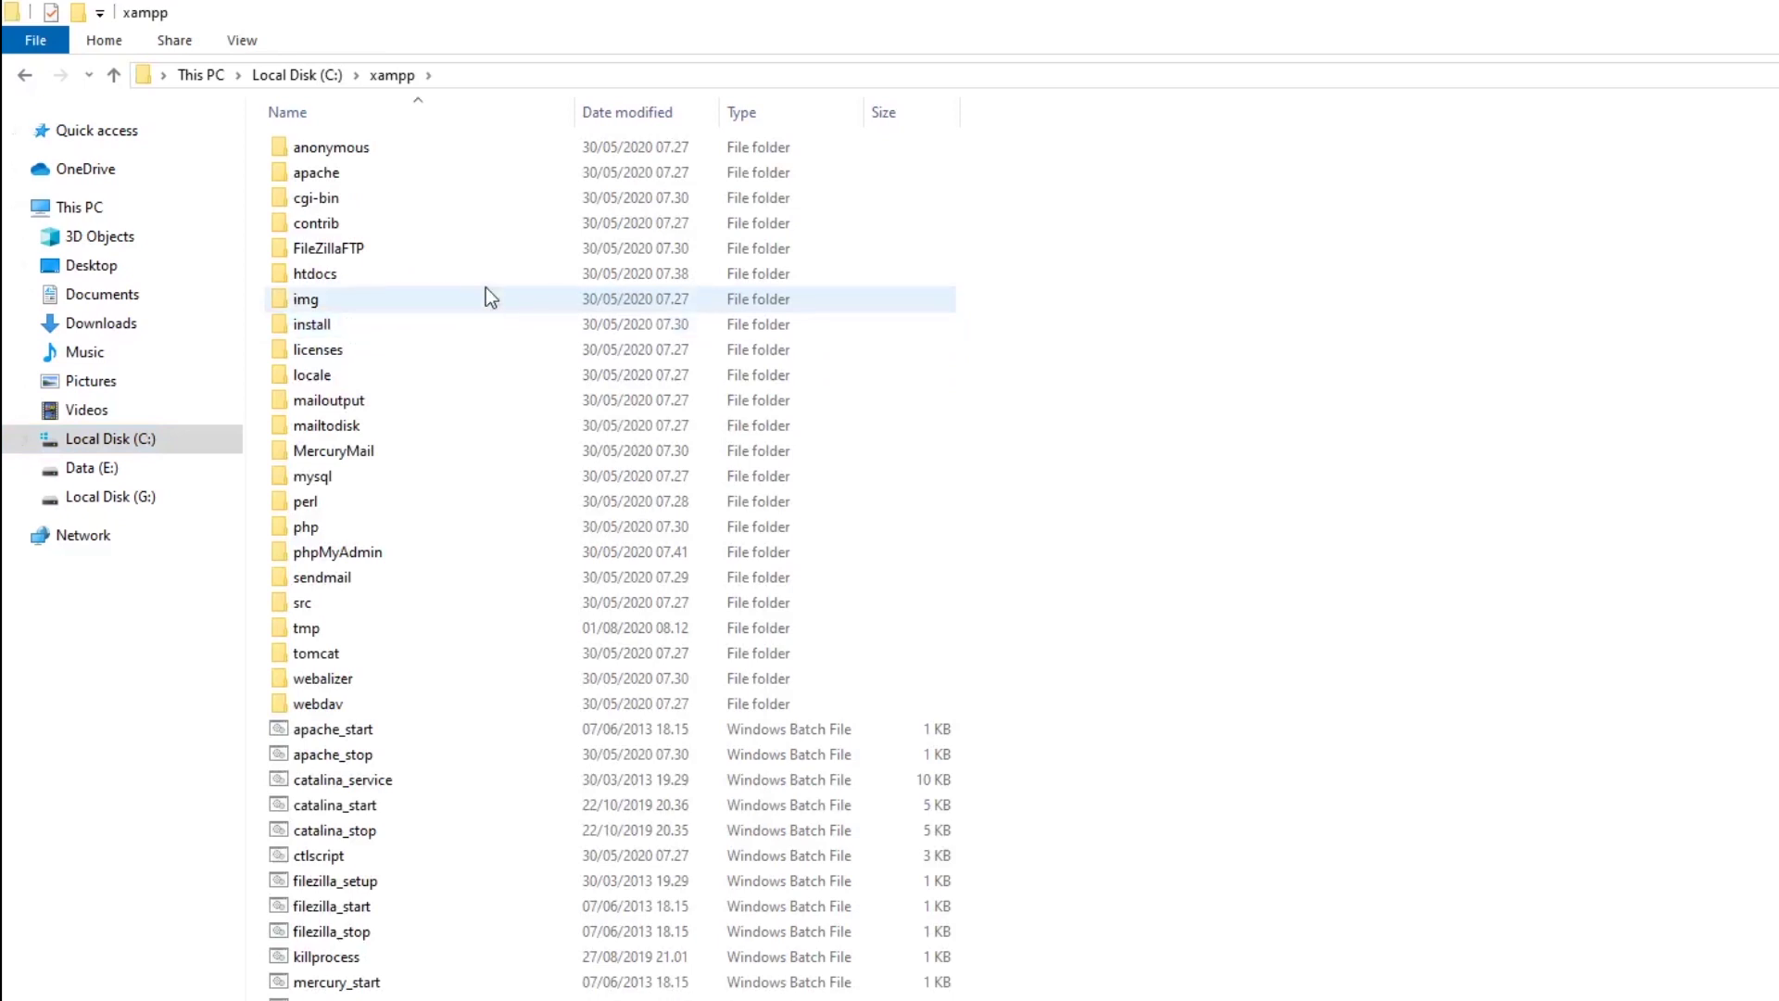
pyautogui.doubleClick(341, 275)
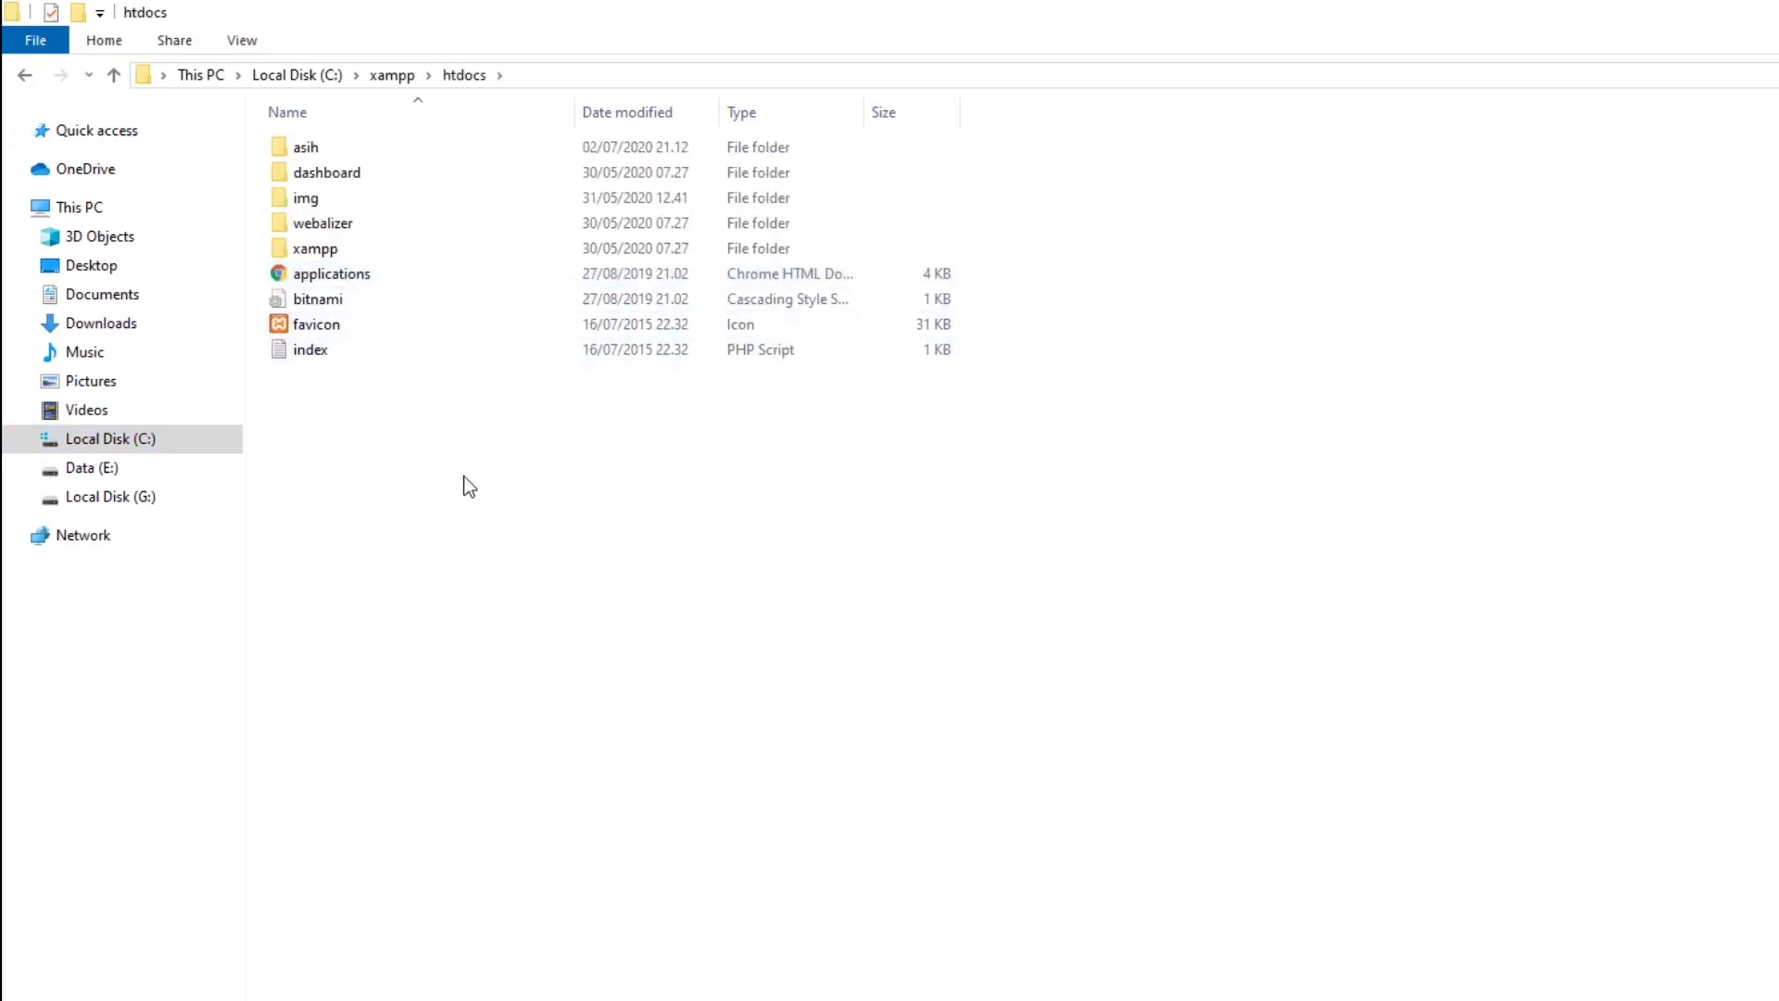
pyautogui.hotkey('ctrl', 'v')
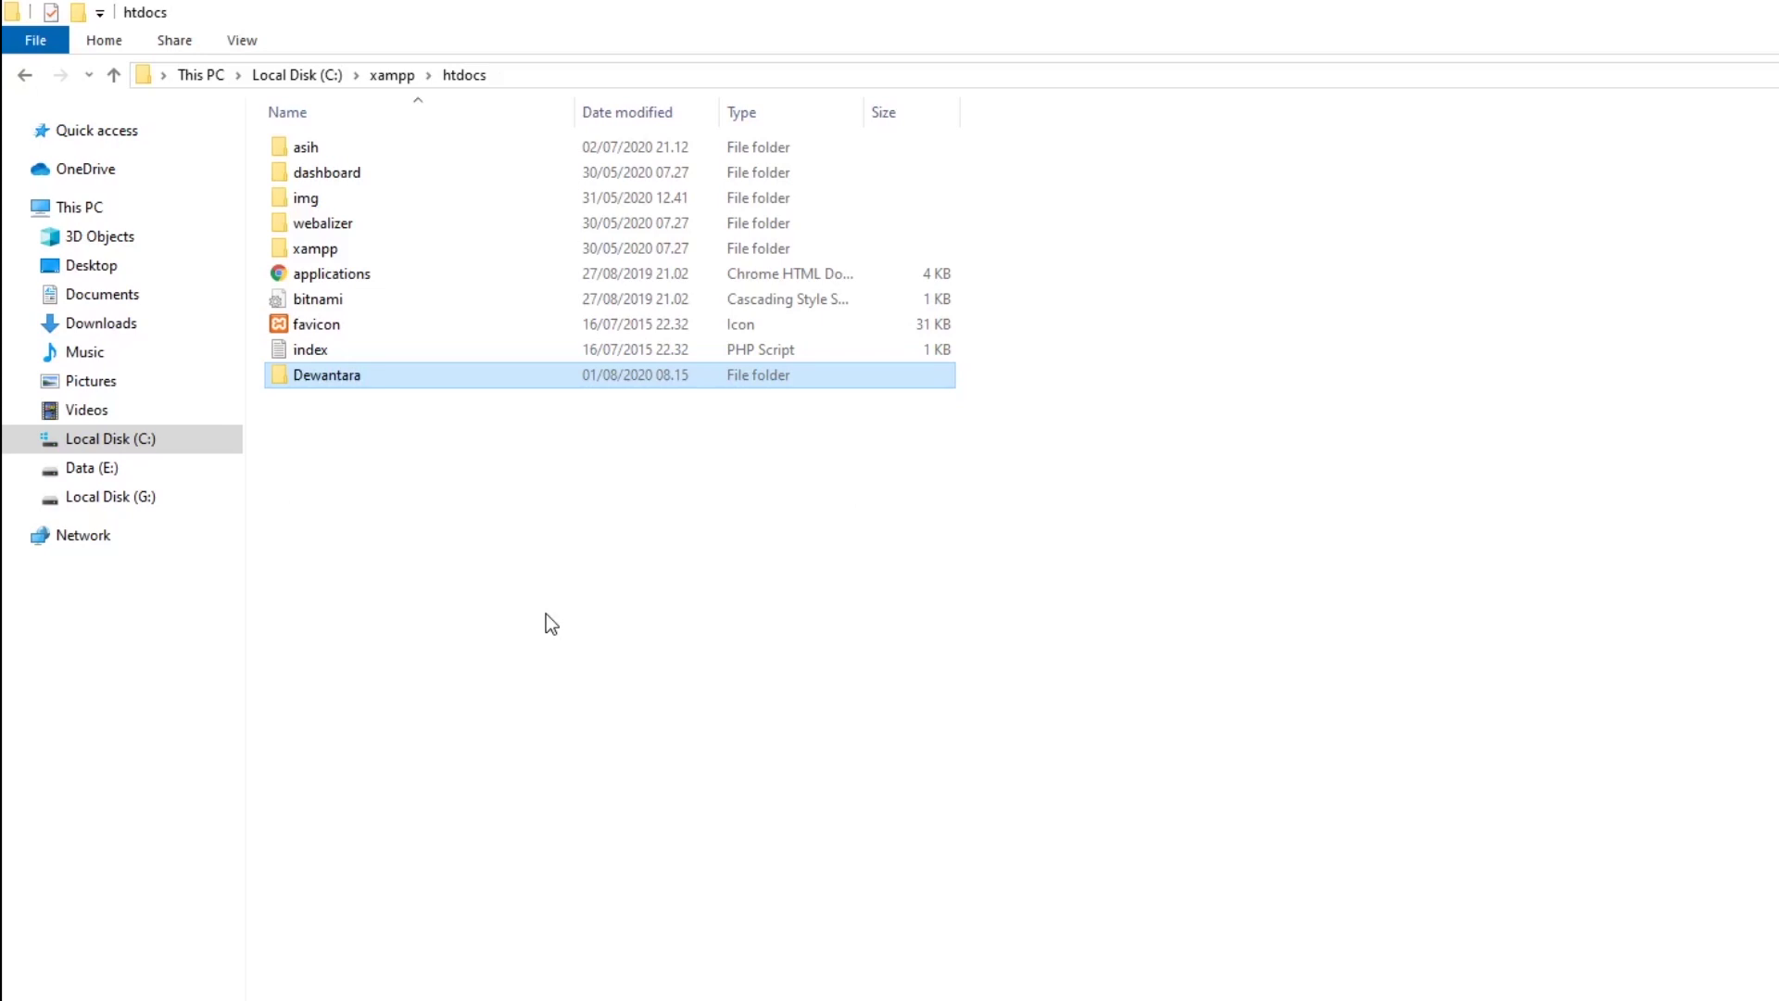
pyautogui.click(547, 614)
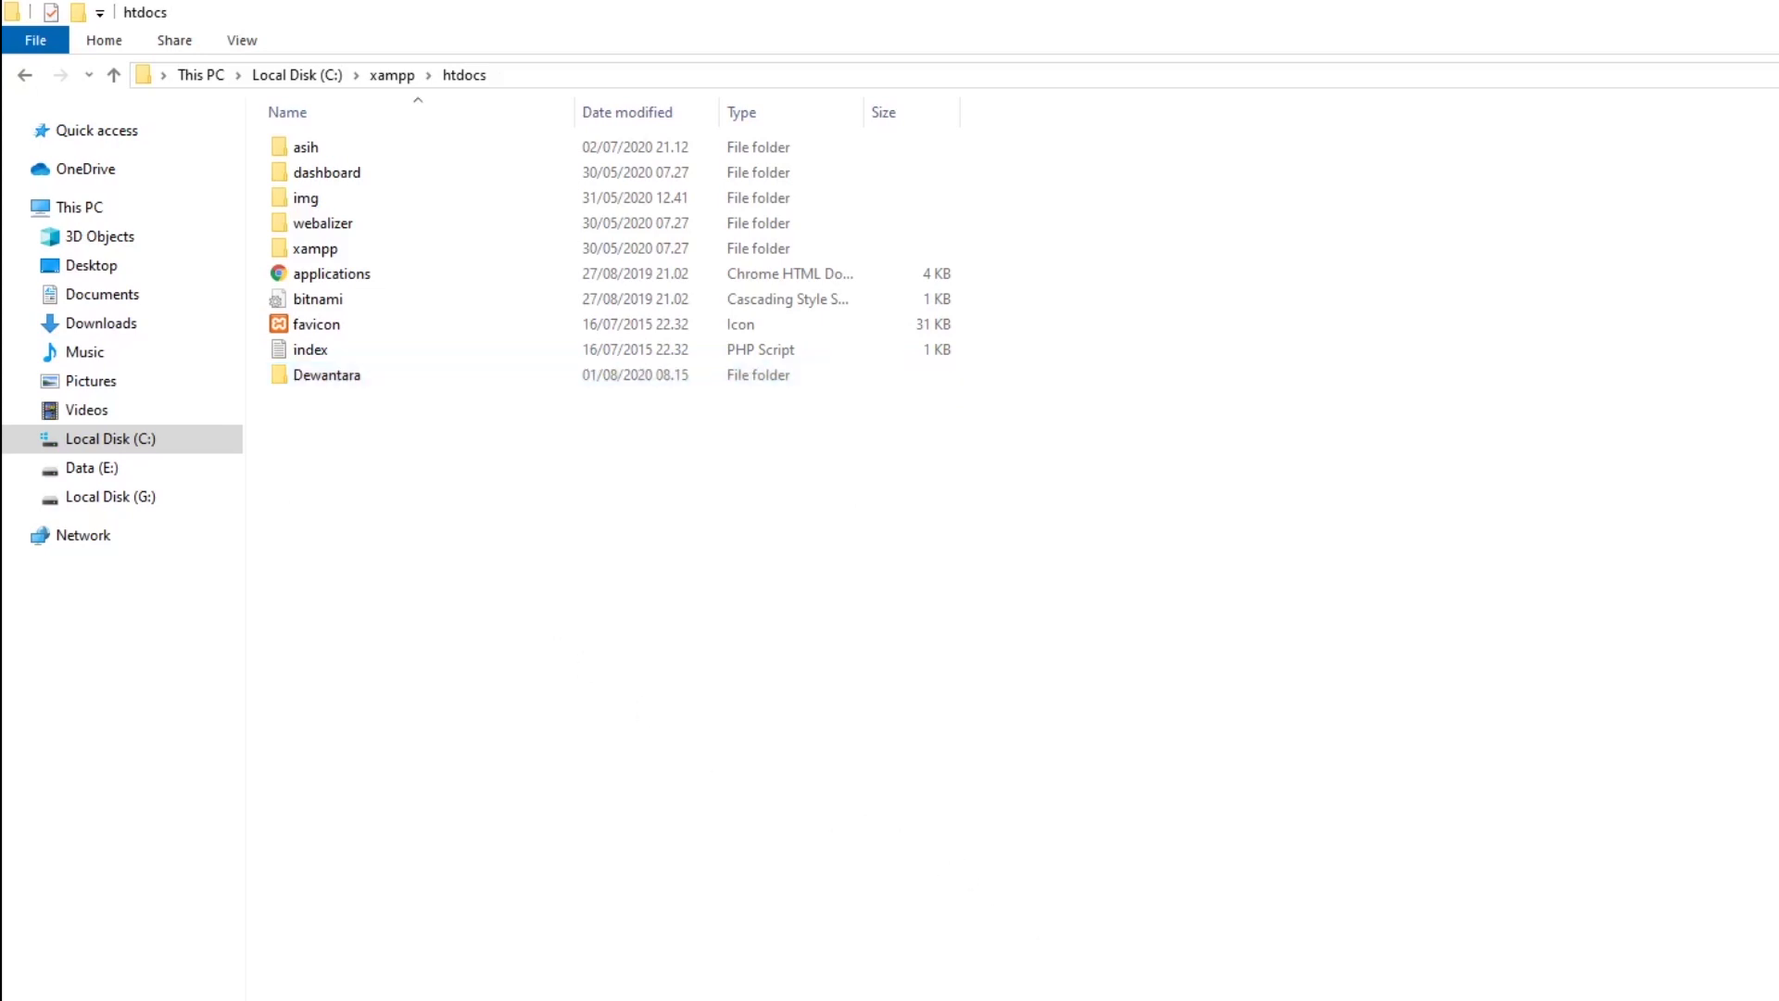
pyautogui.hotkey('alt', 'Tab')
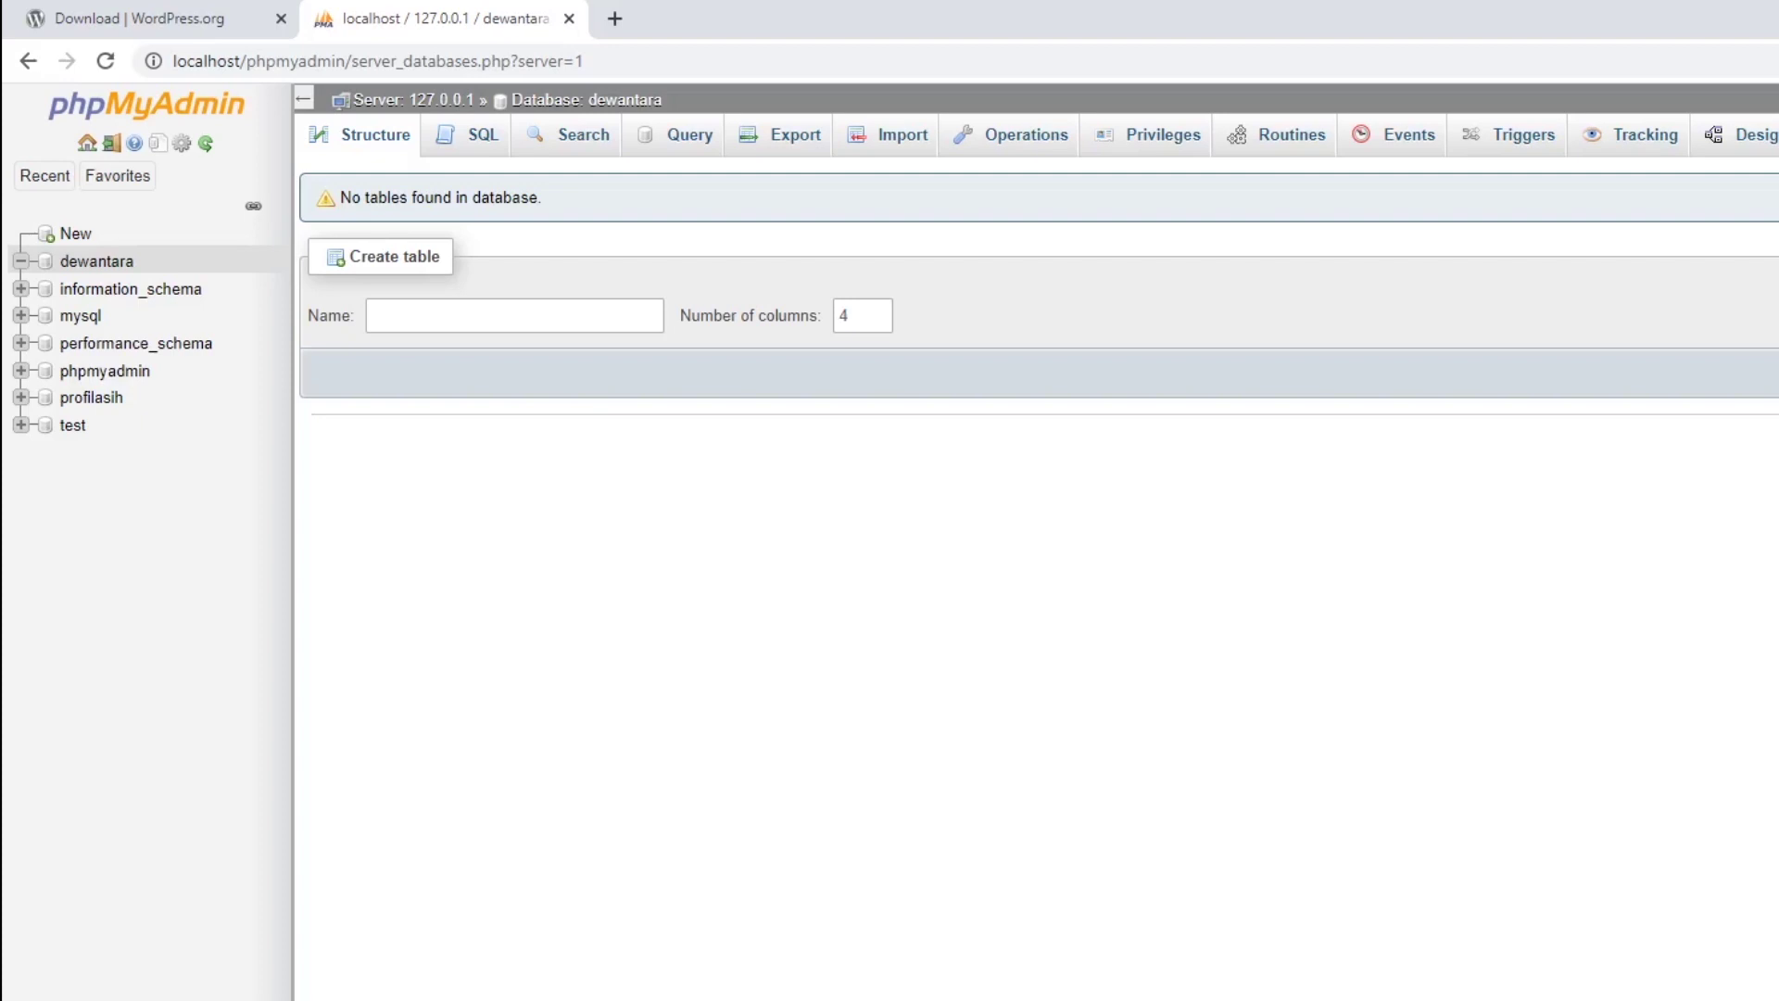
# Load localhost/Dewantara in a new Chrome tab to reach the WordPress setup-config page.
pyautogui.click(615, 20)
pyautogui.click(652, 61)
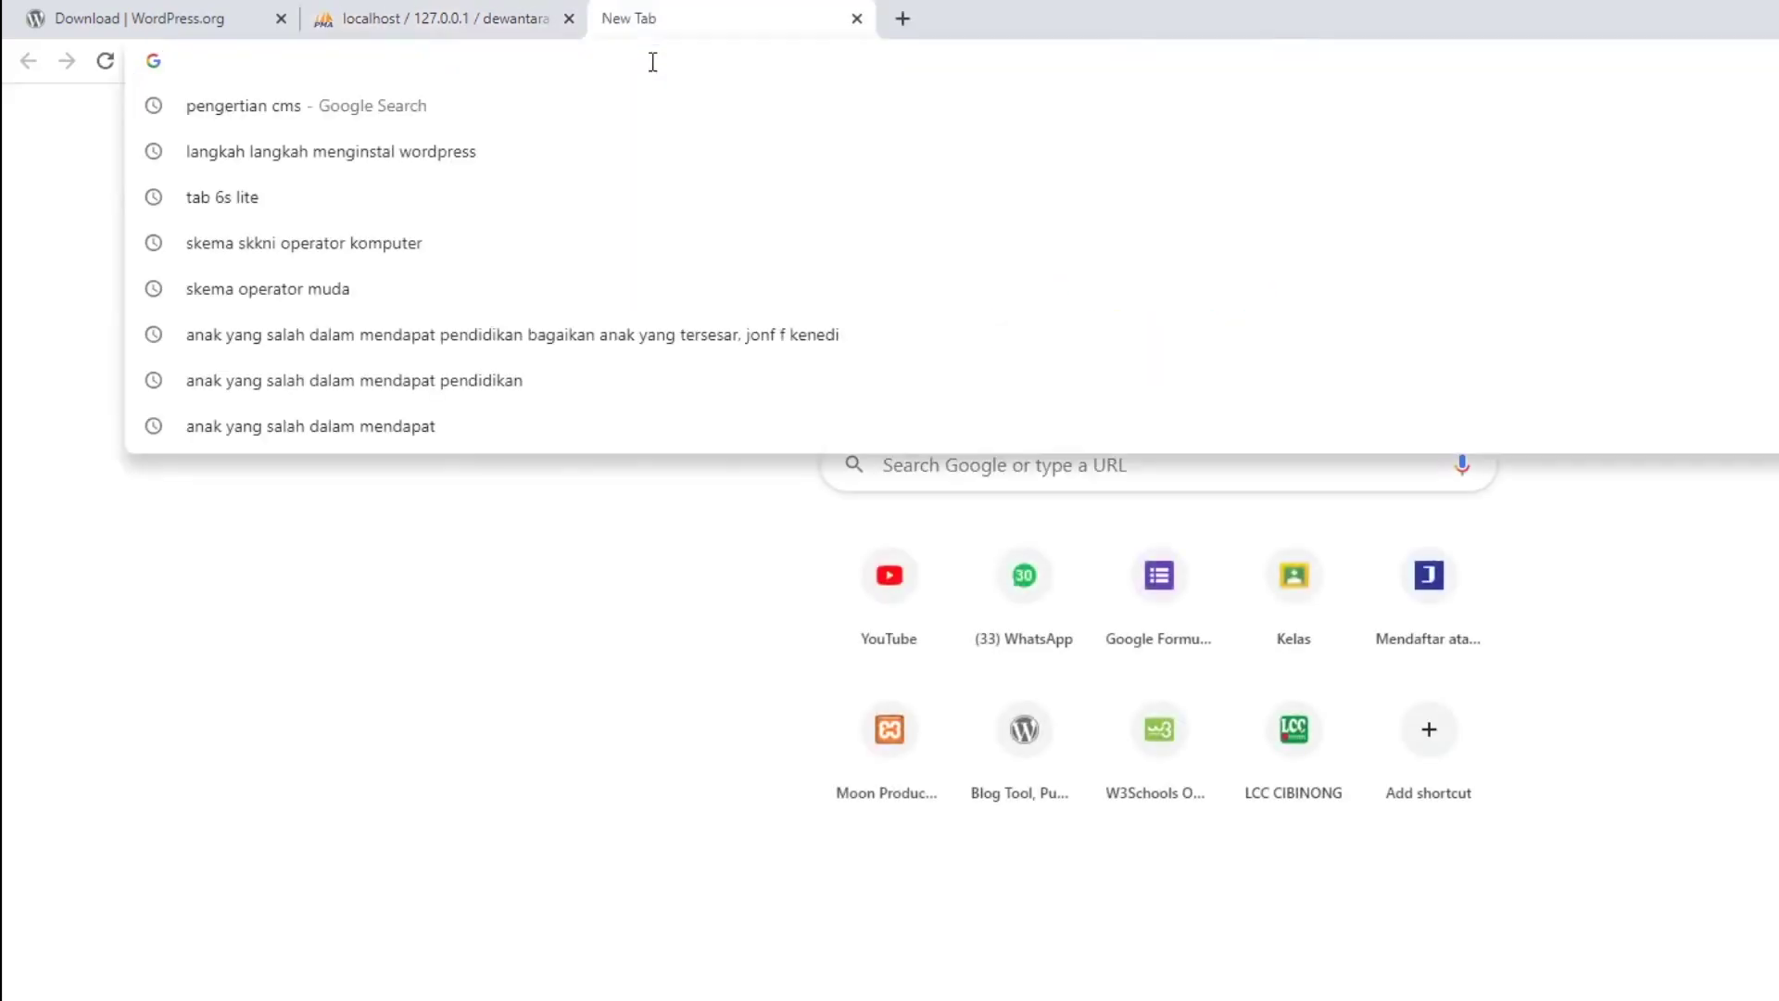
pyautogui.write('localhost')
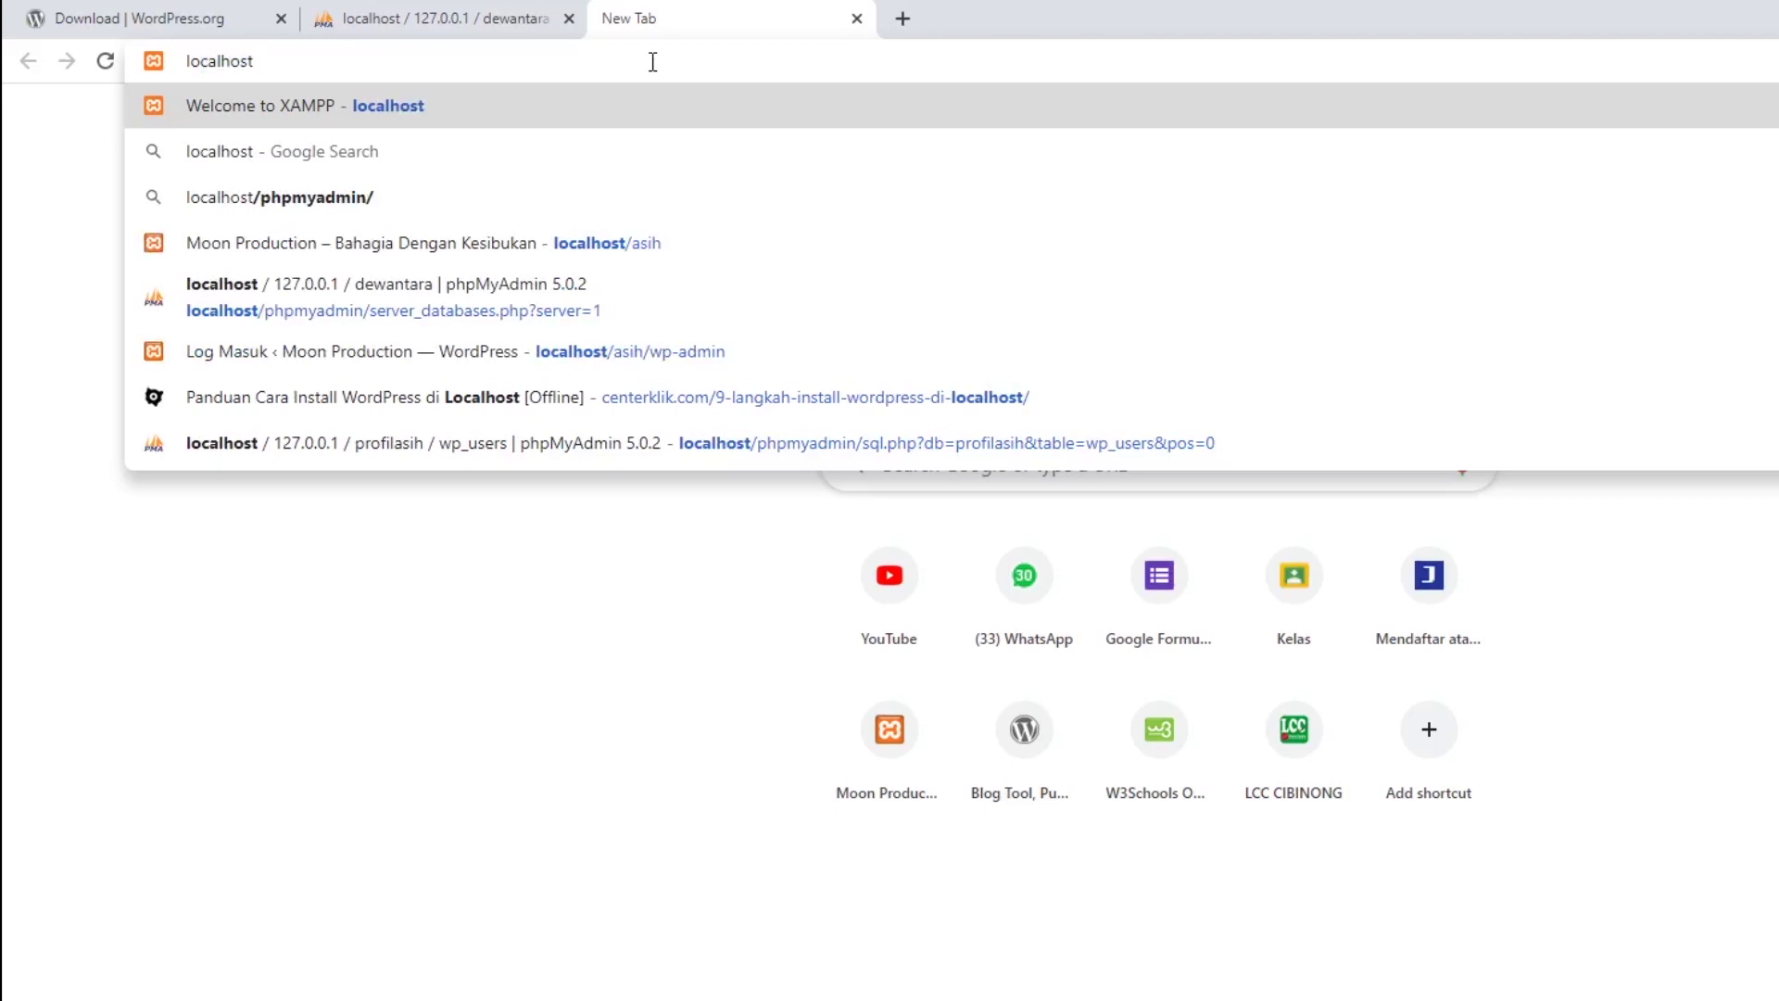
pyautogui.write('/')
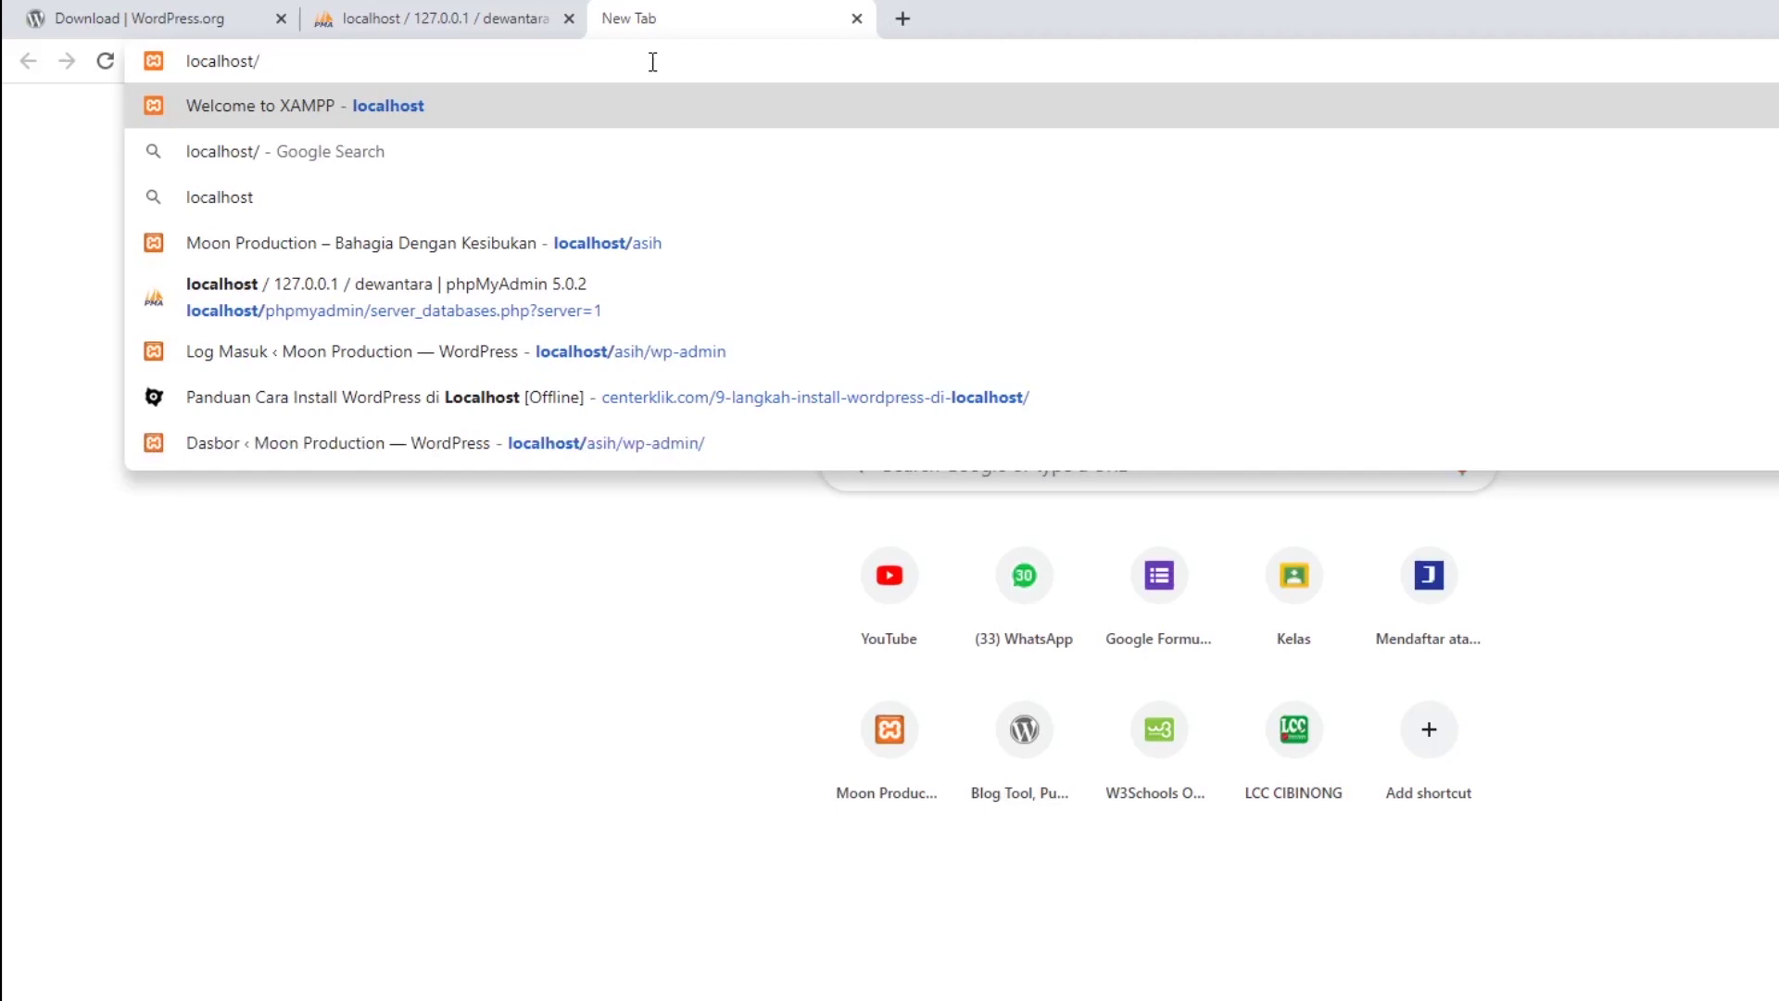
pyautogui.write('De')
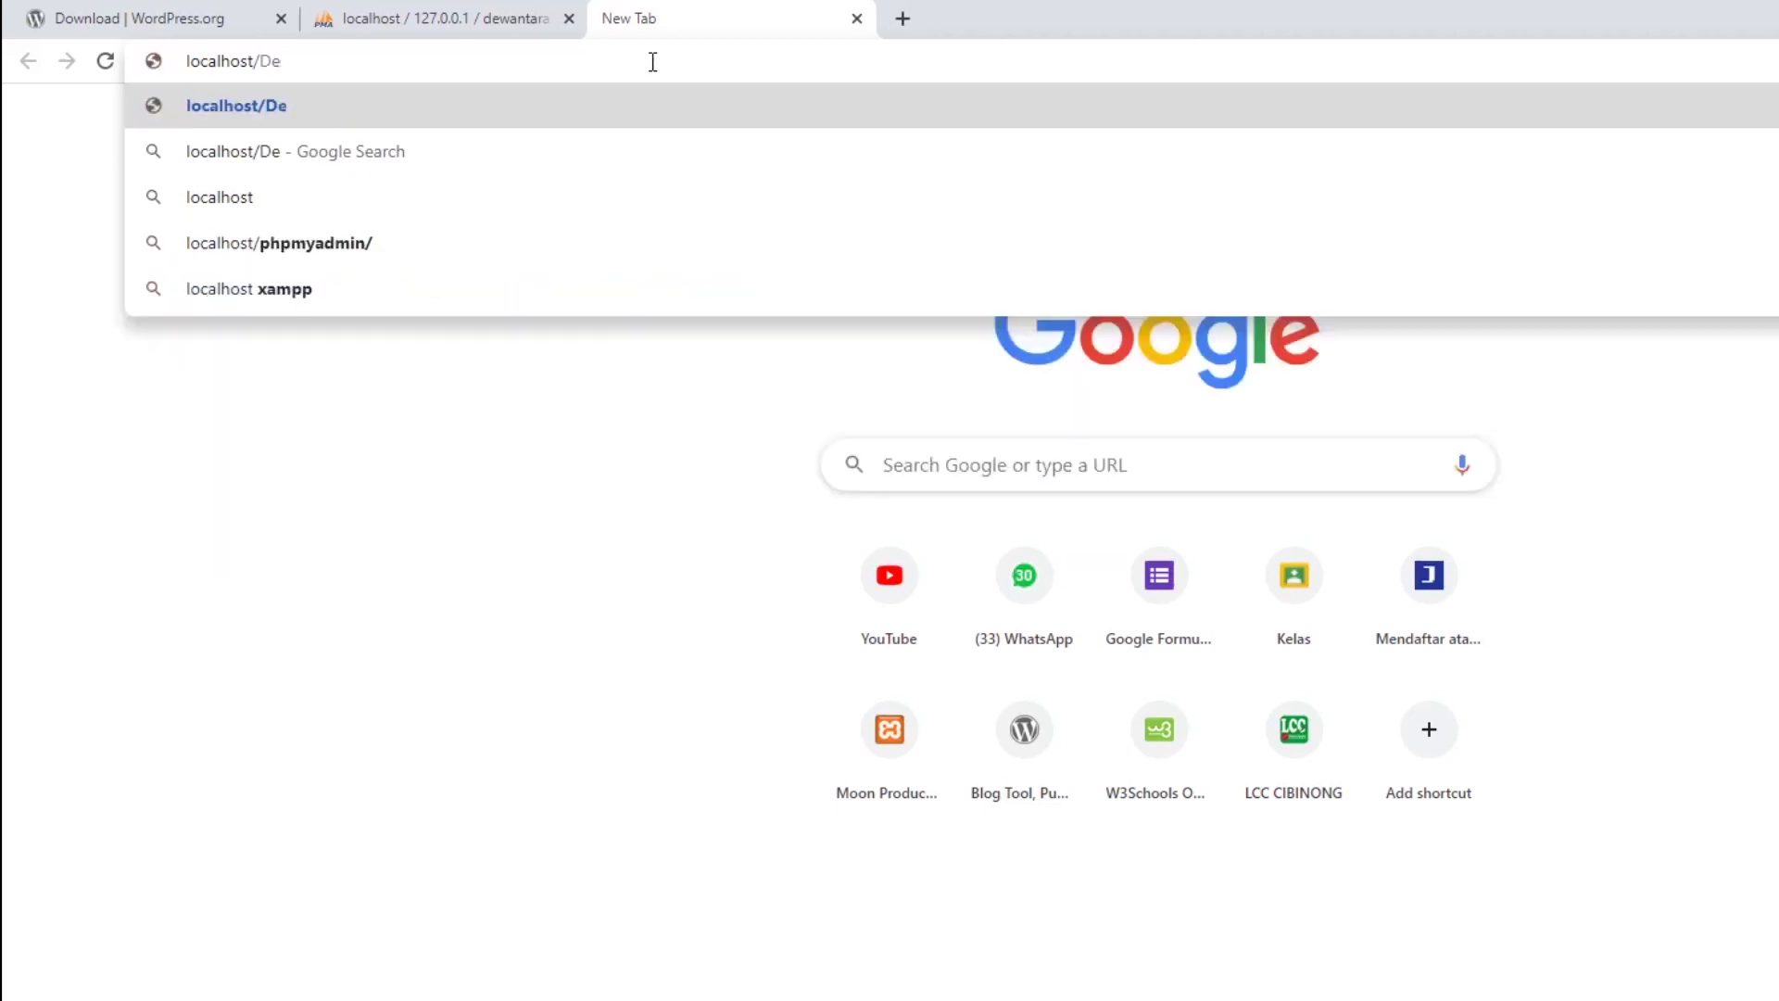
pyautogui.write('wantara')
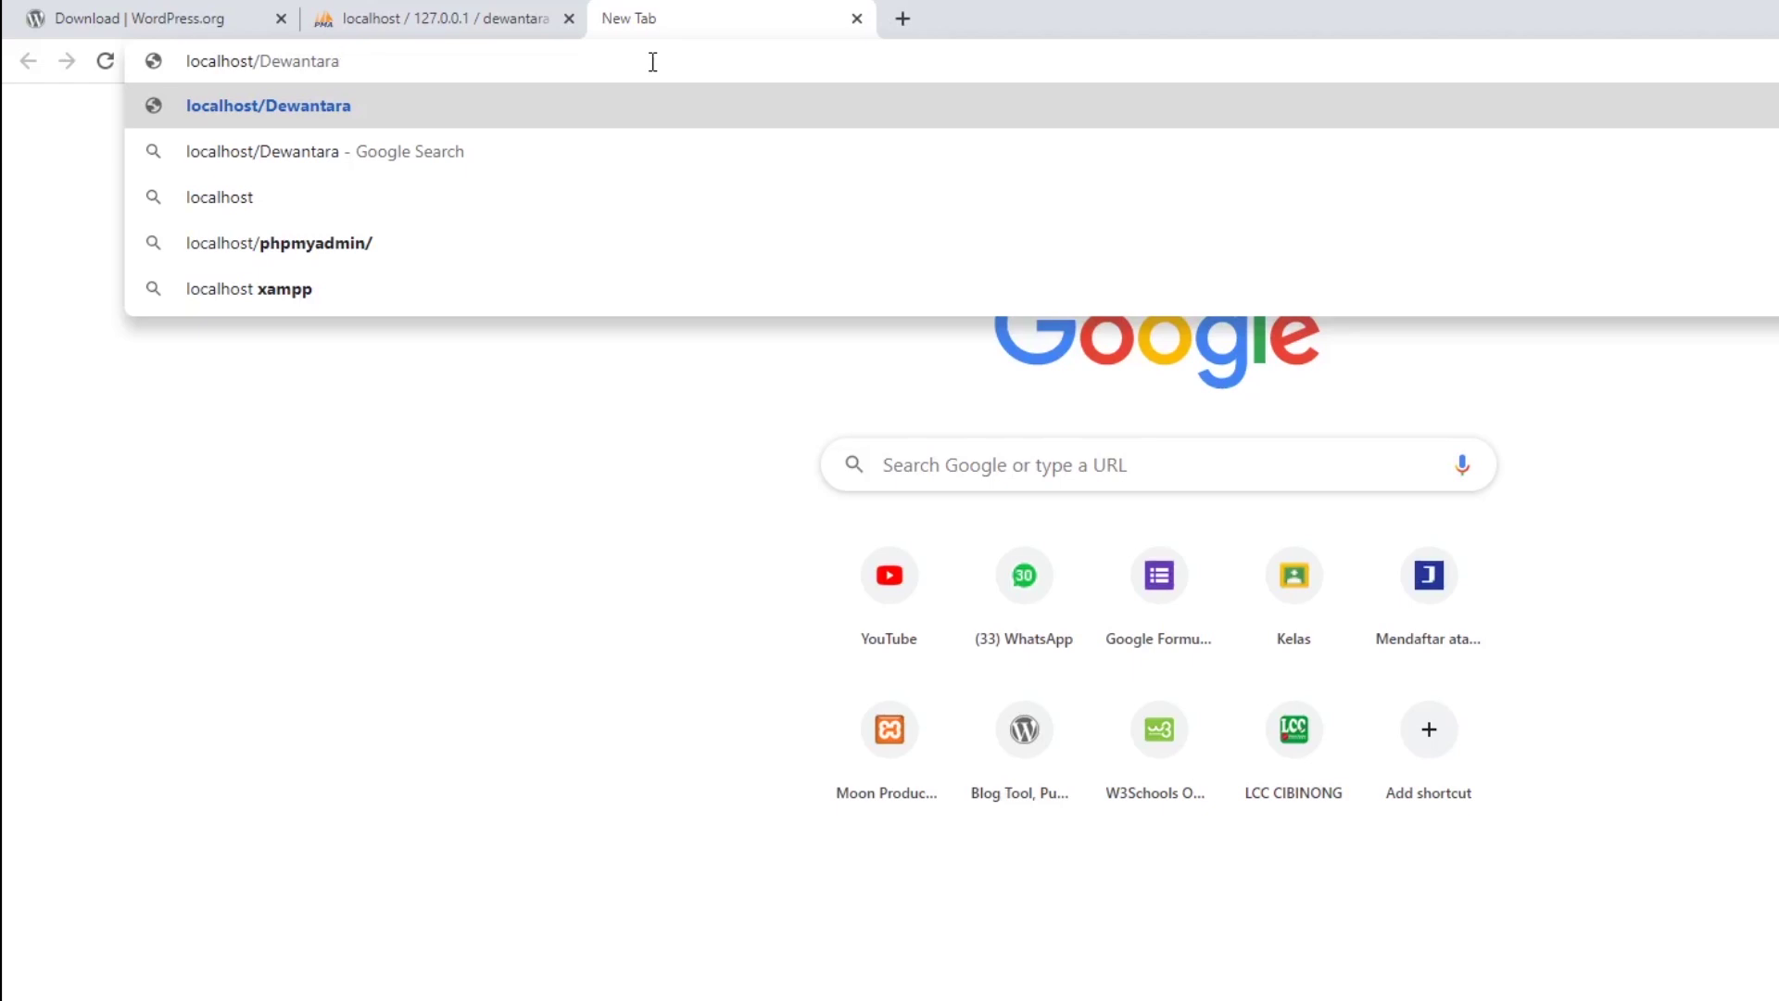
pyautogui.press('Return')
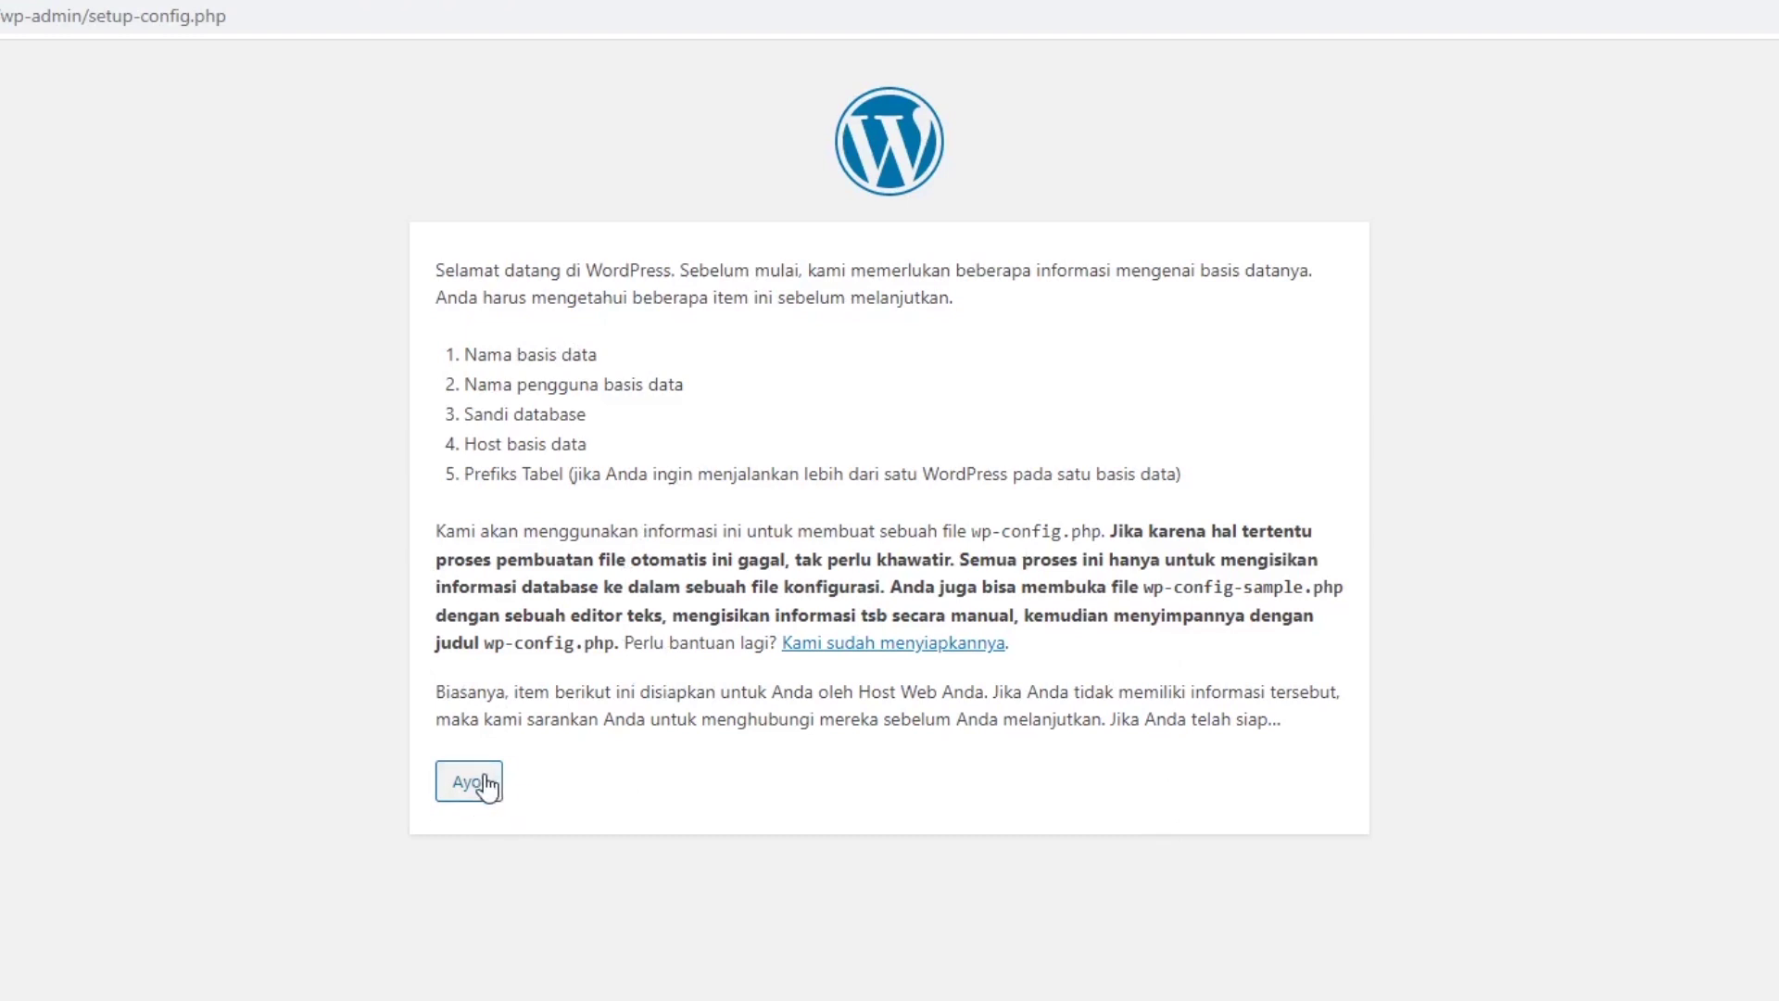
# Proceed with Ayo! to the connection form and enter 'dewantara' as the database name.
pyautogui.click(487, 786)
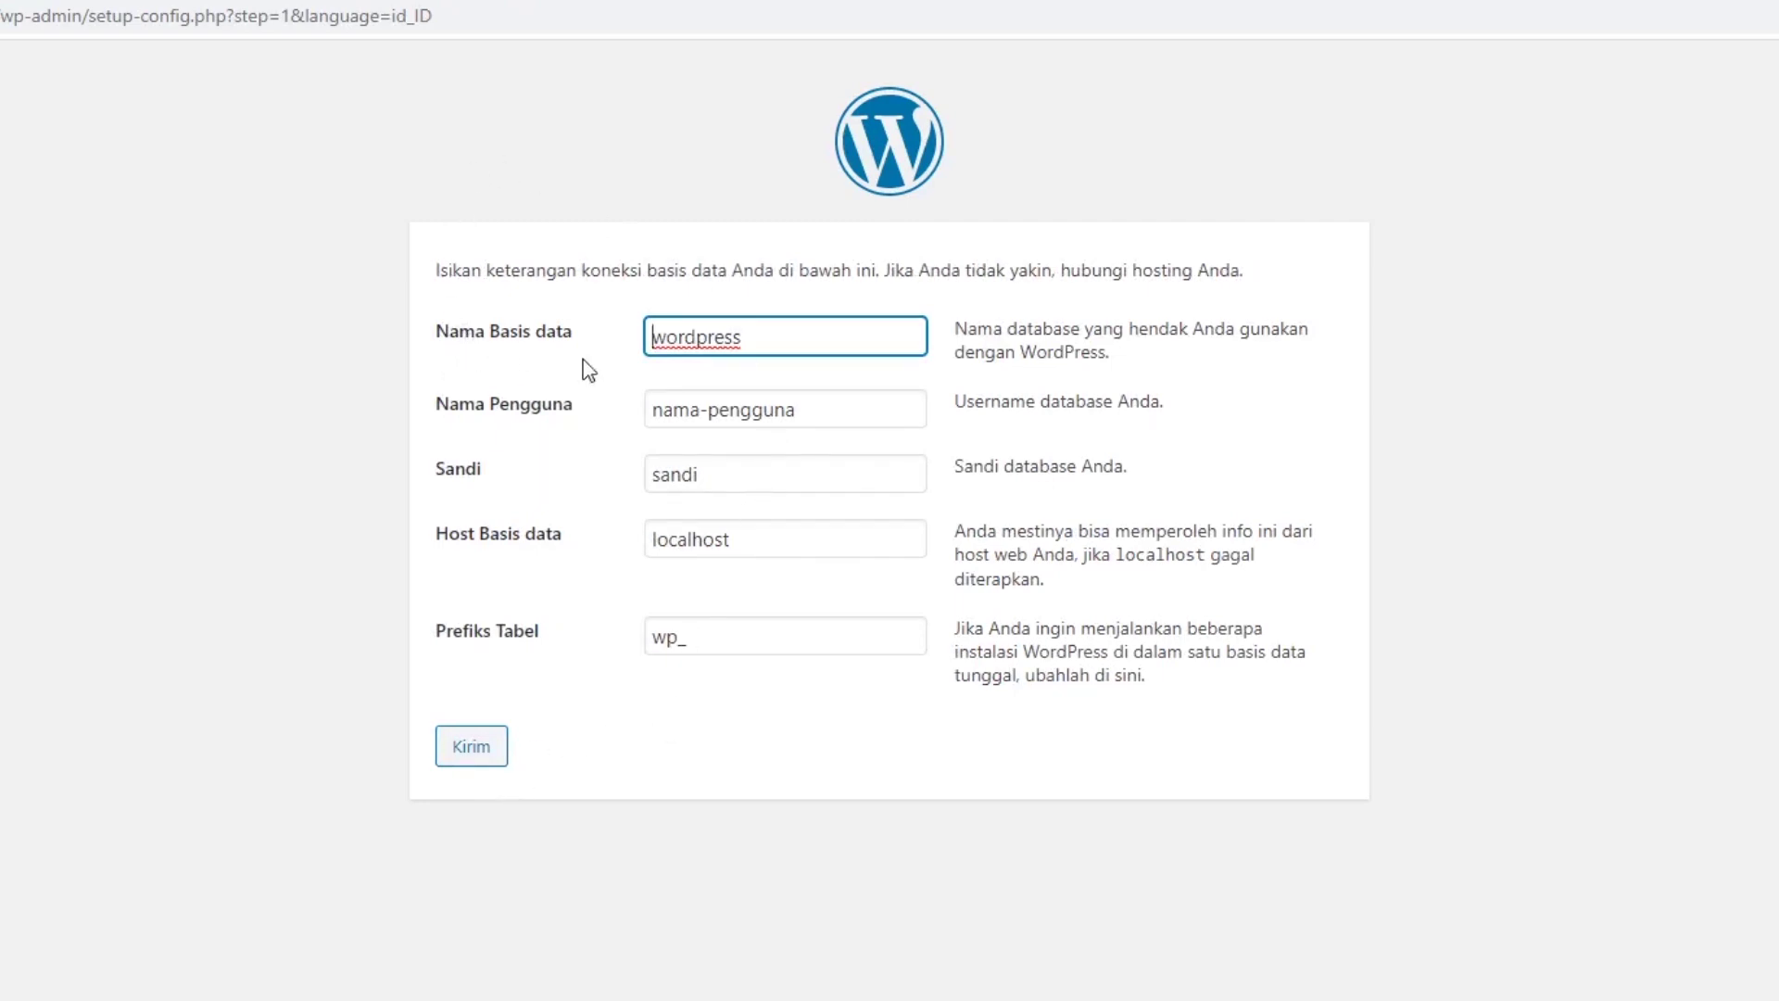
pyautogui.click(334, 10)
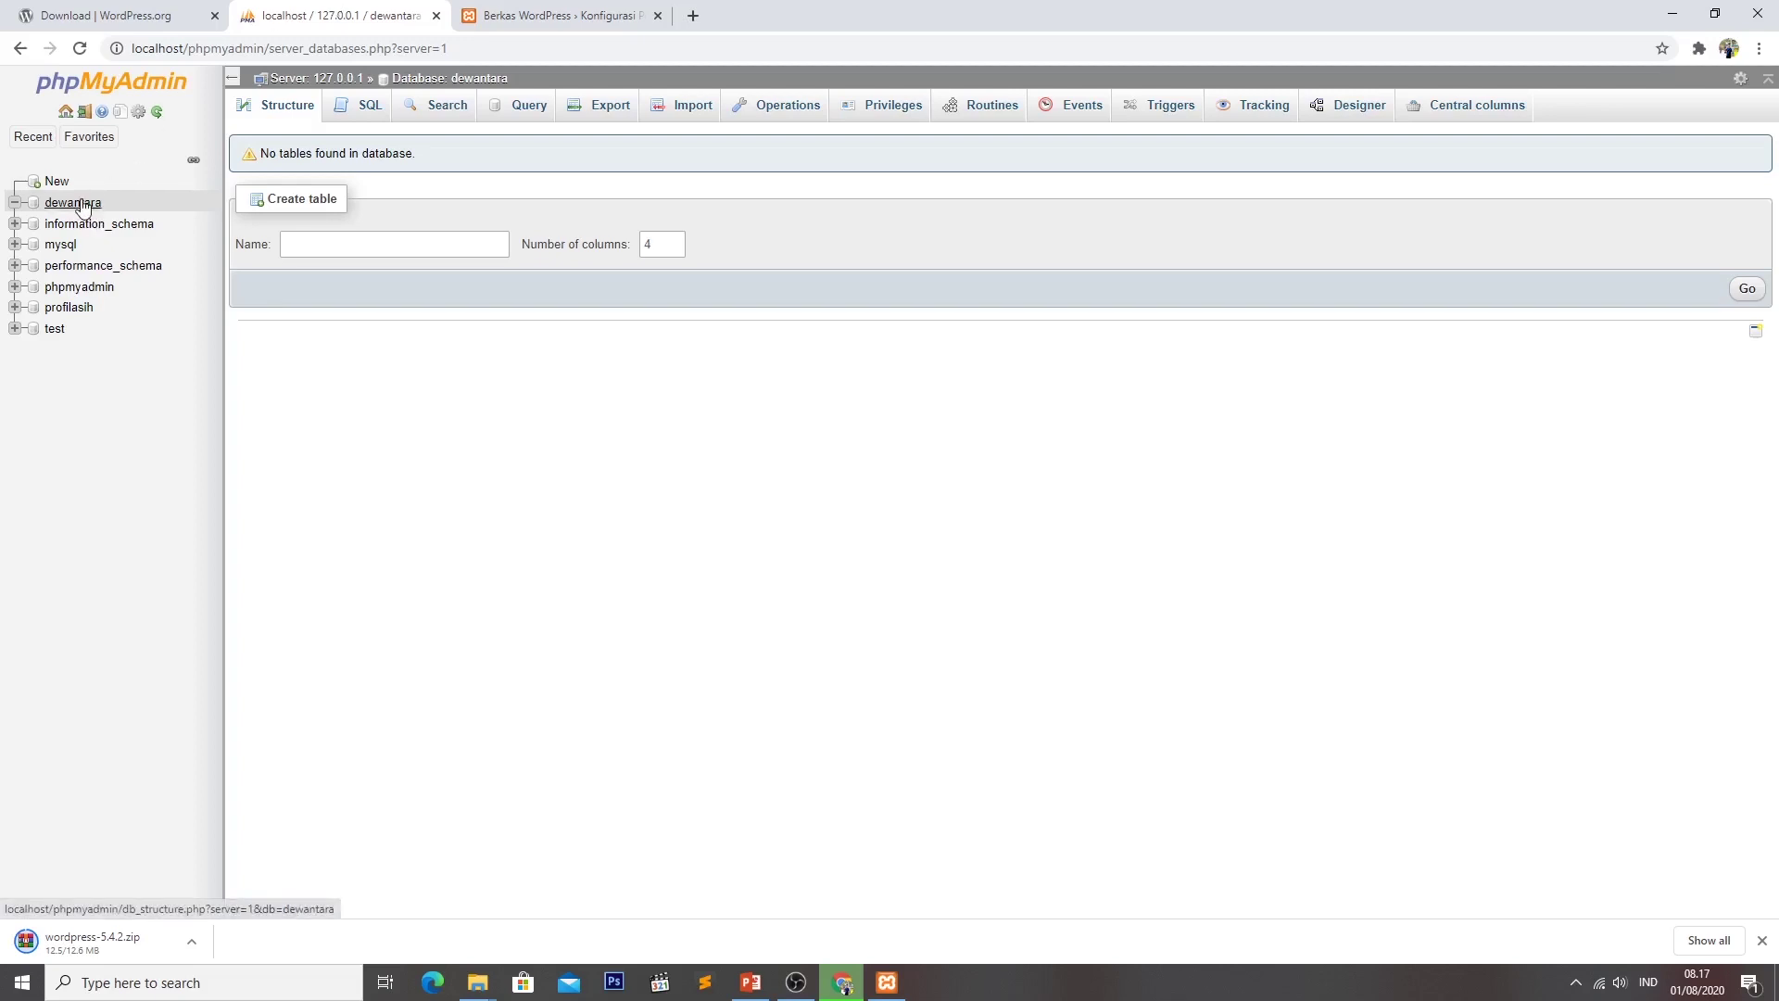
pyautogui.click(482, 13)
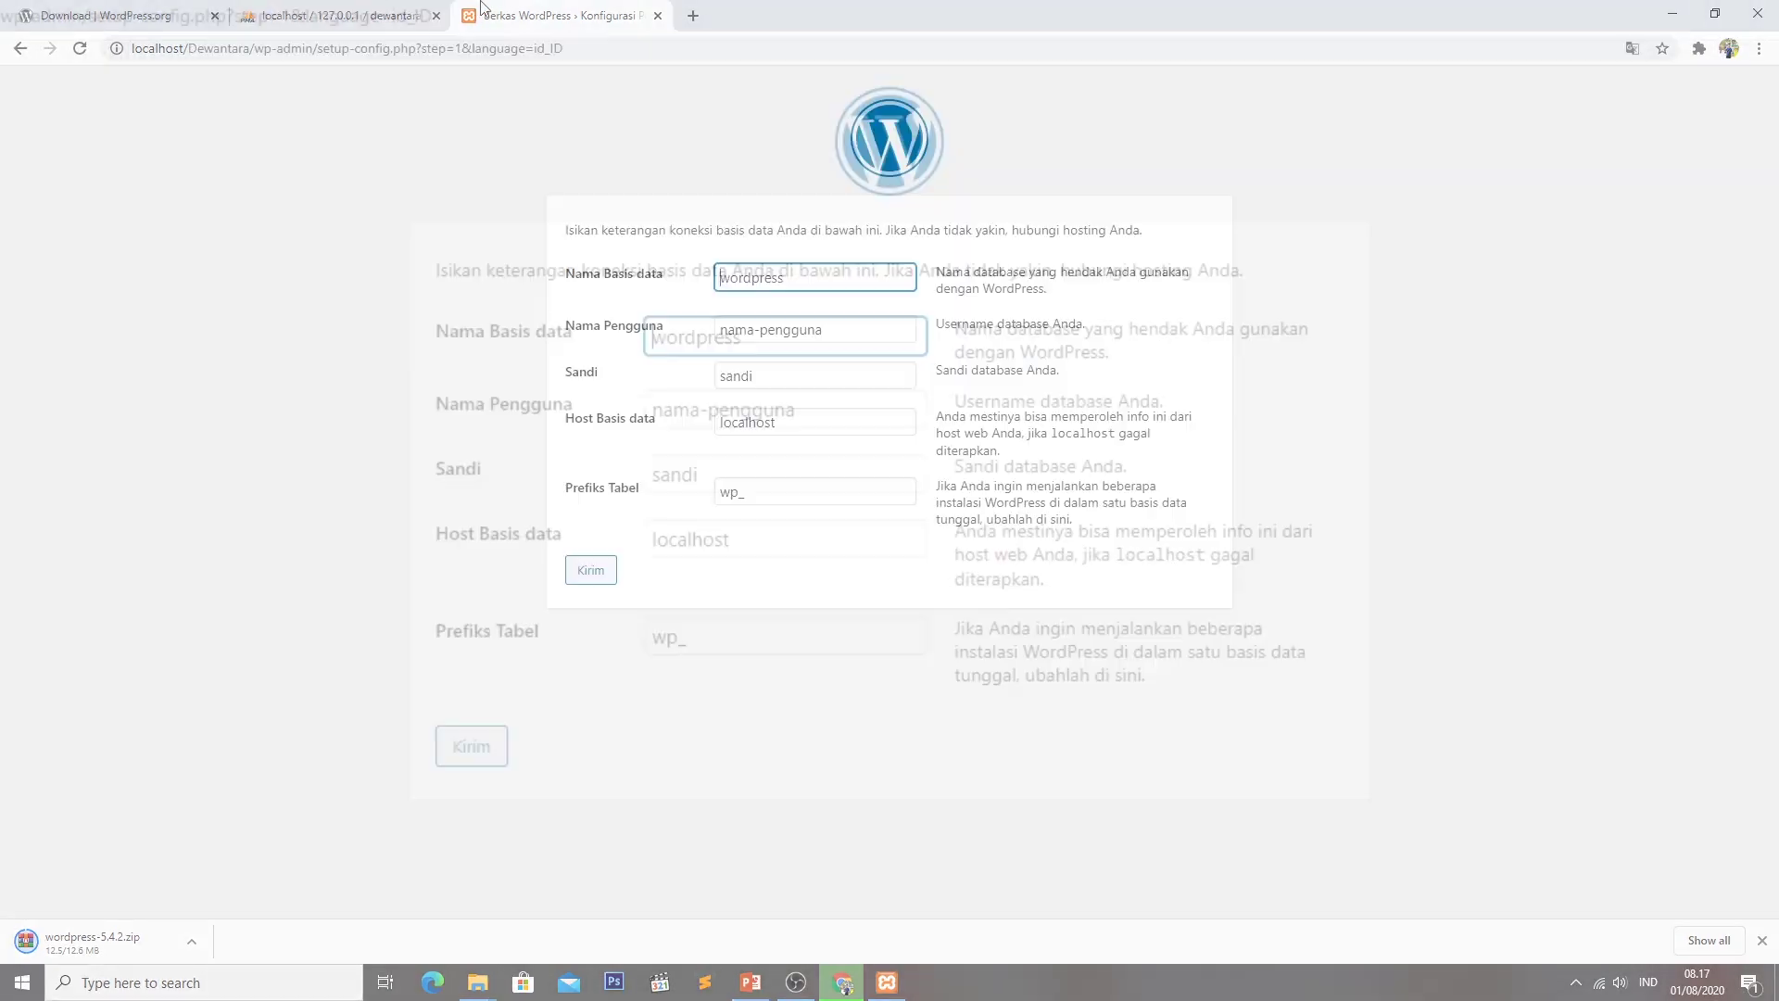
pyautogui.moveTo(761, 339); pyautogui.dragTo(562, 353)
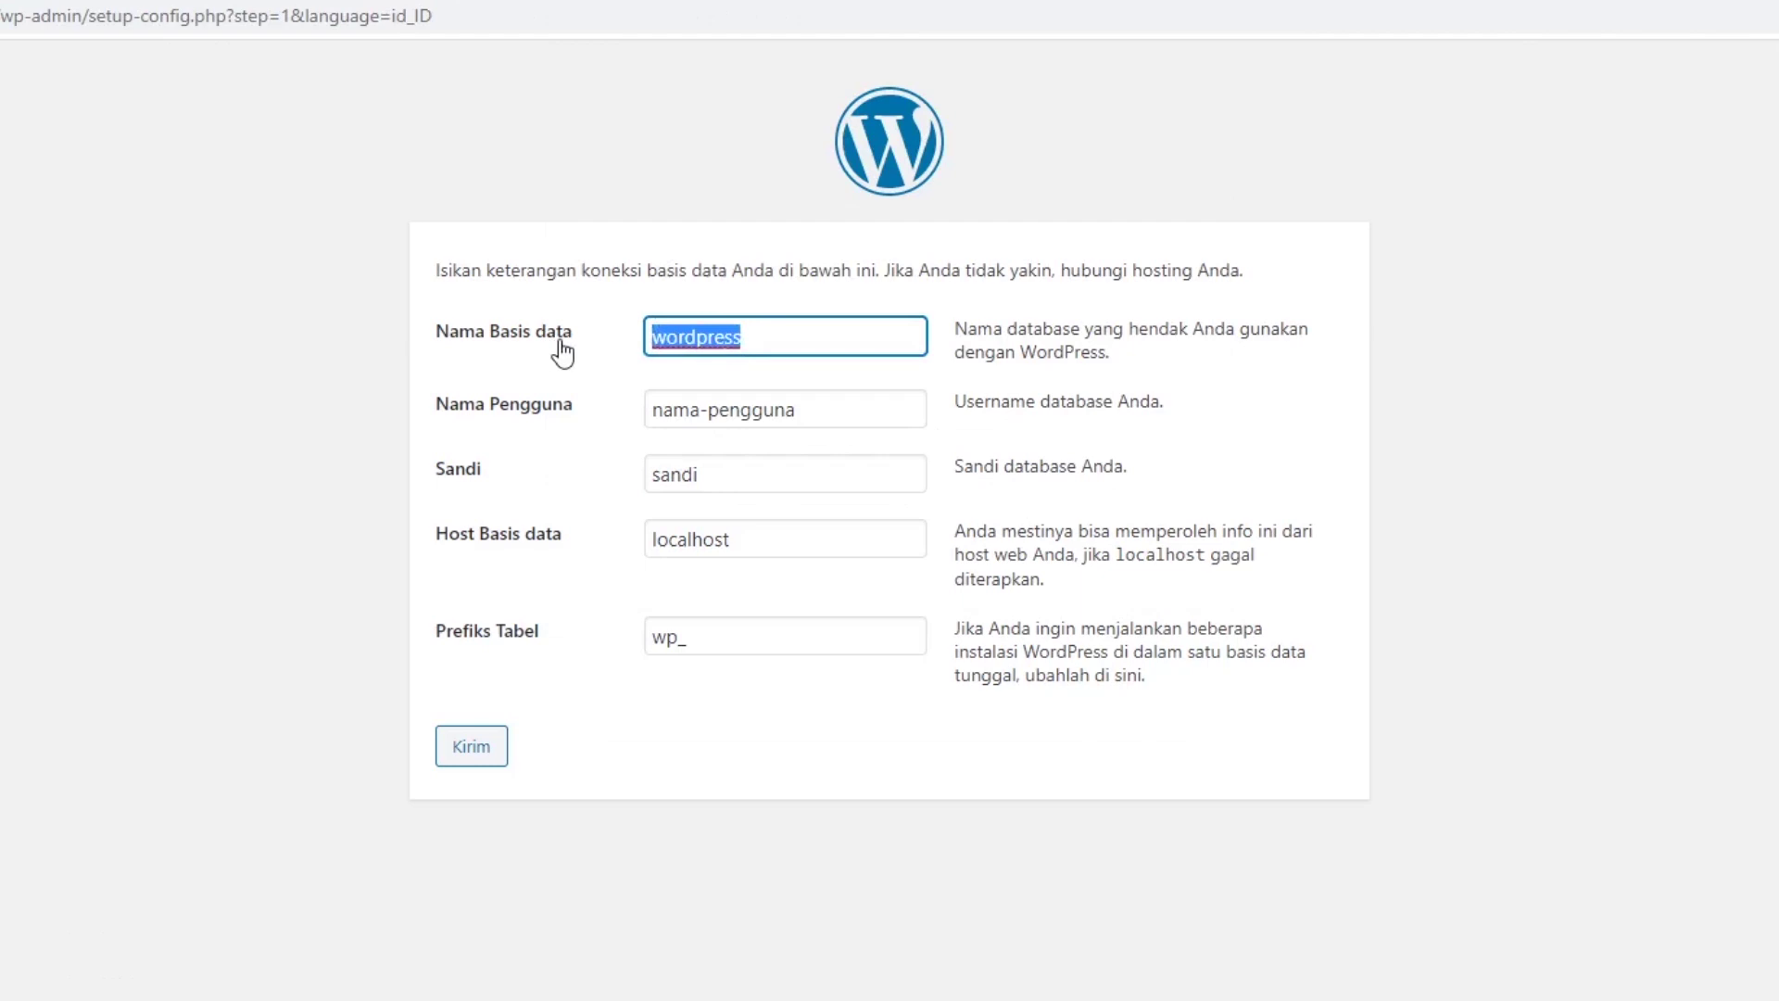
pyautogui.write('dewantara')
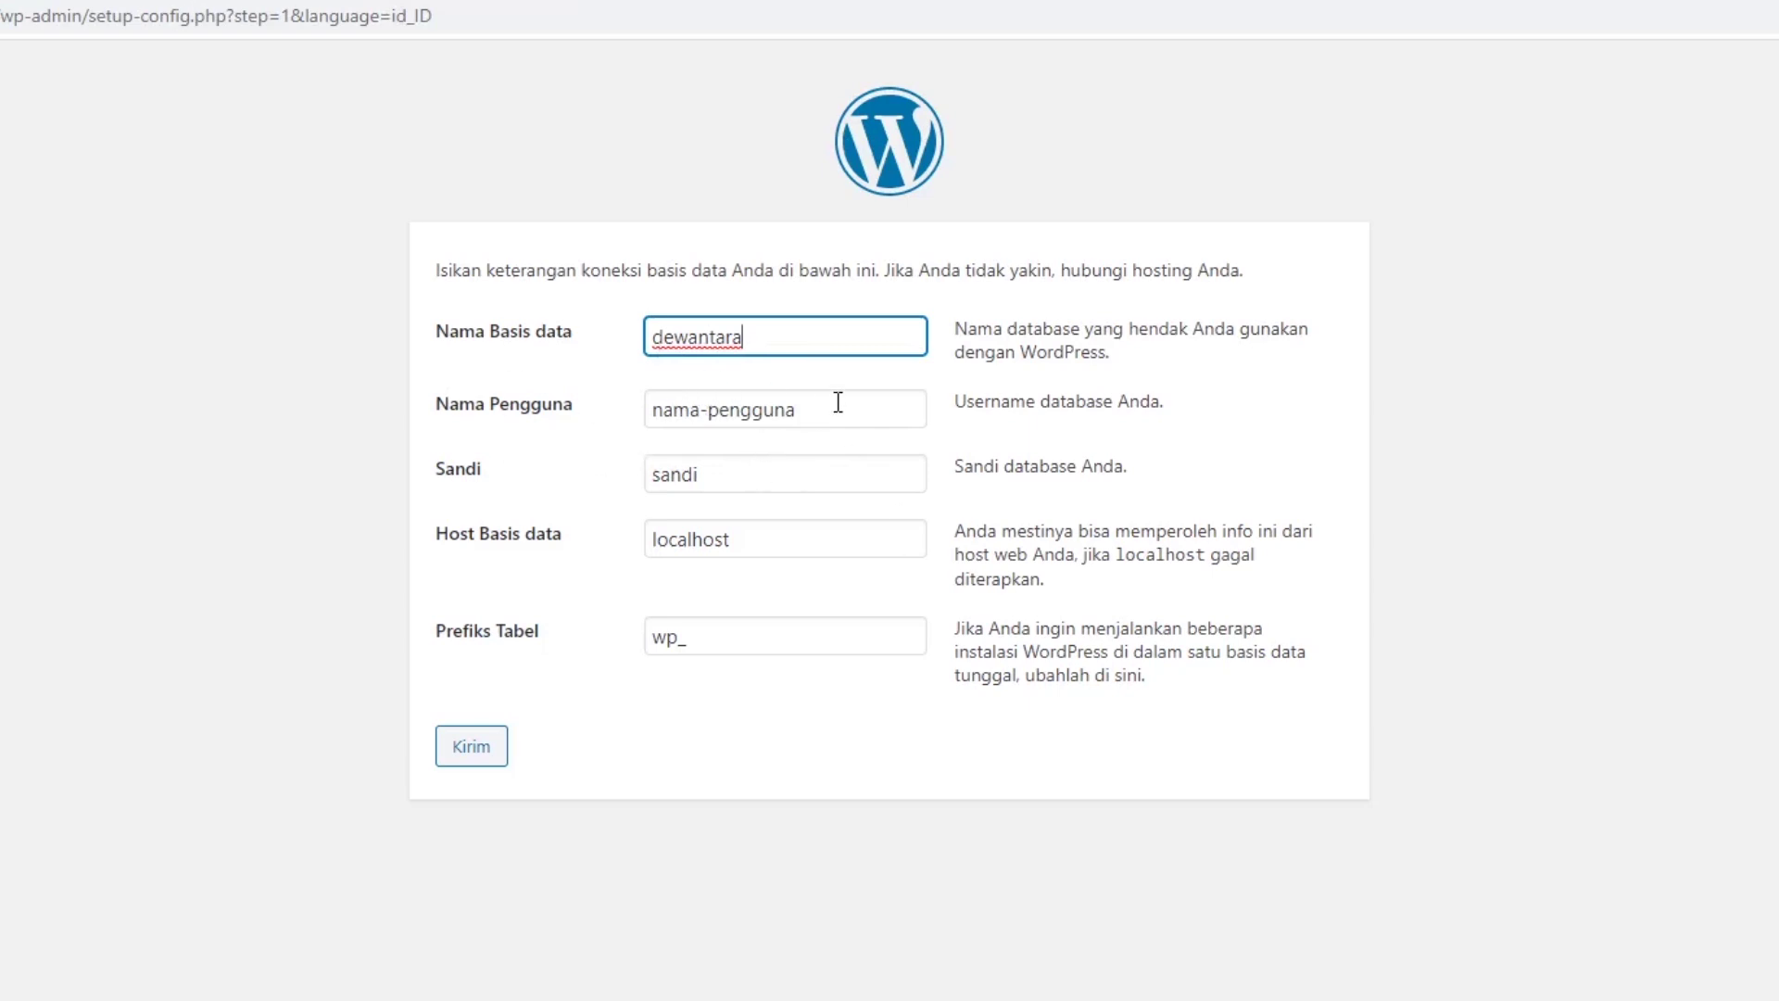
# Set the database username to root and clear the default password.
pyautogui.moveTo(806, 401); pyautogui.dragTo(619, 414)
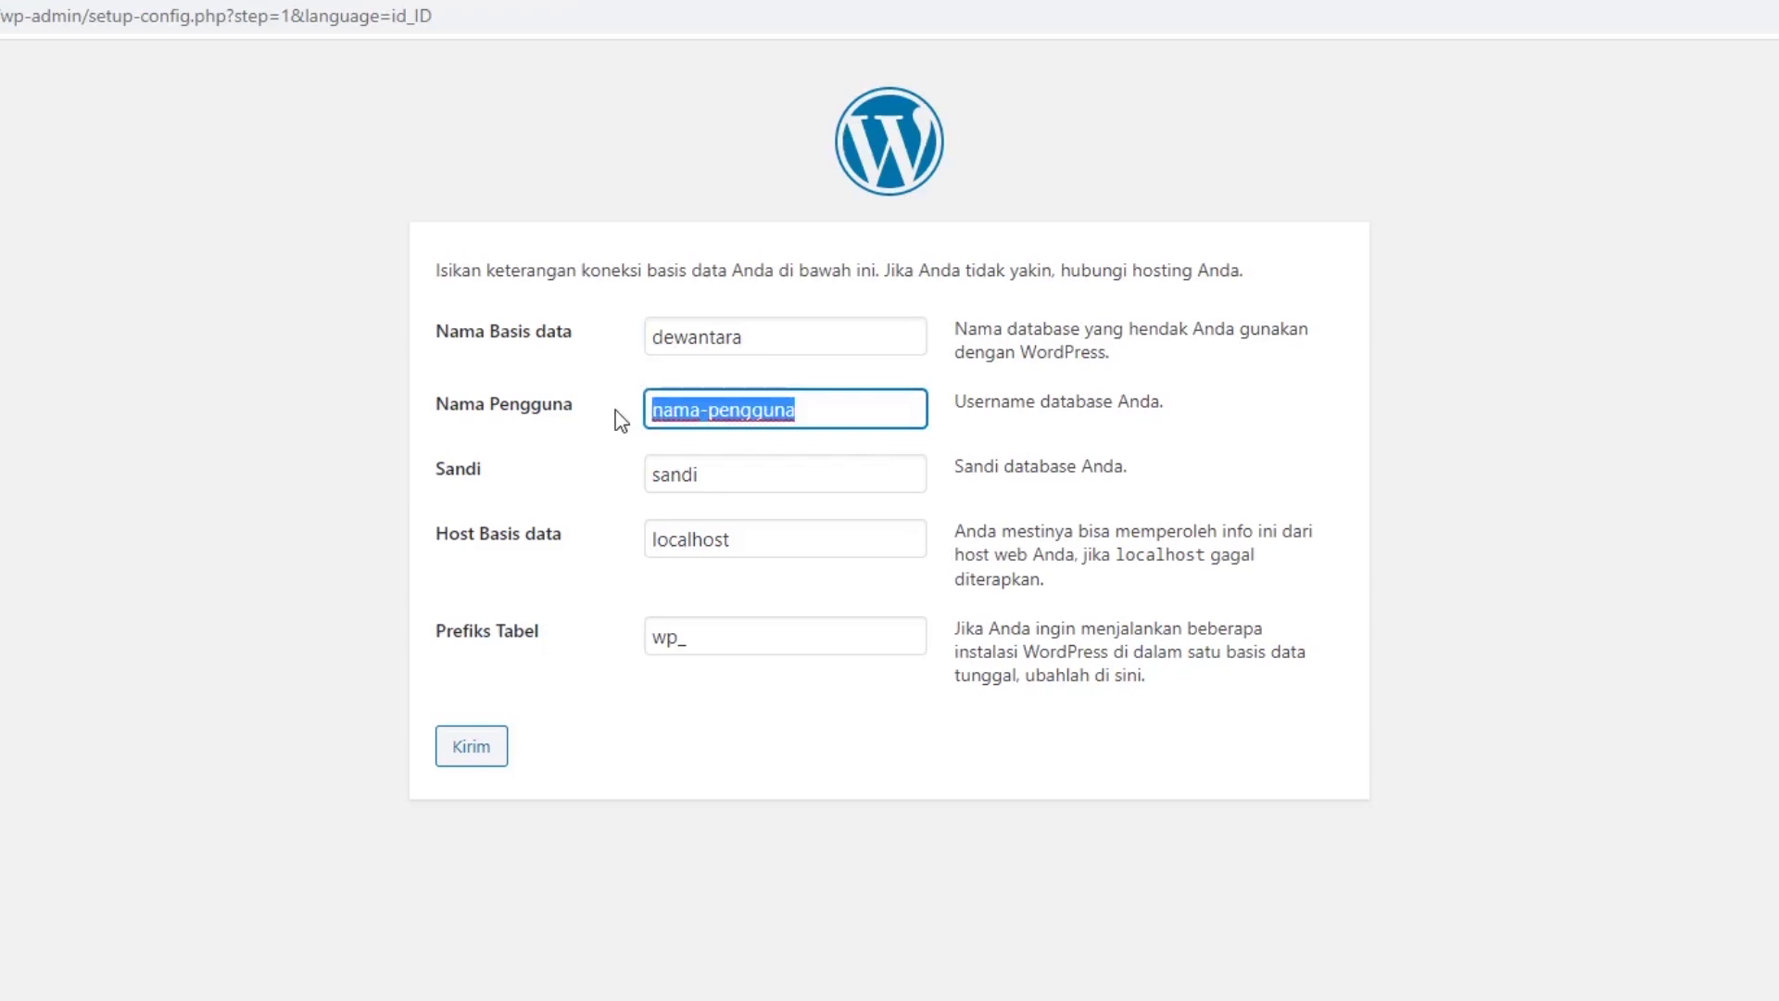
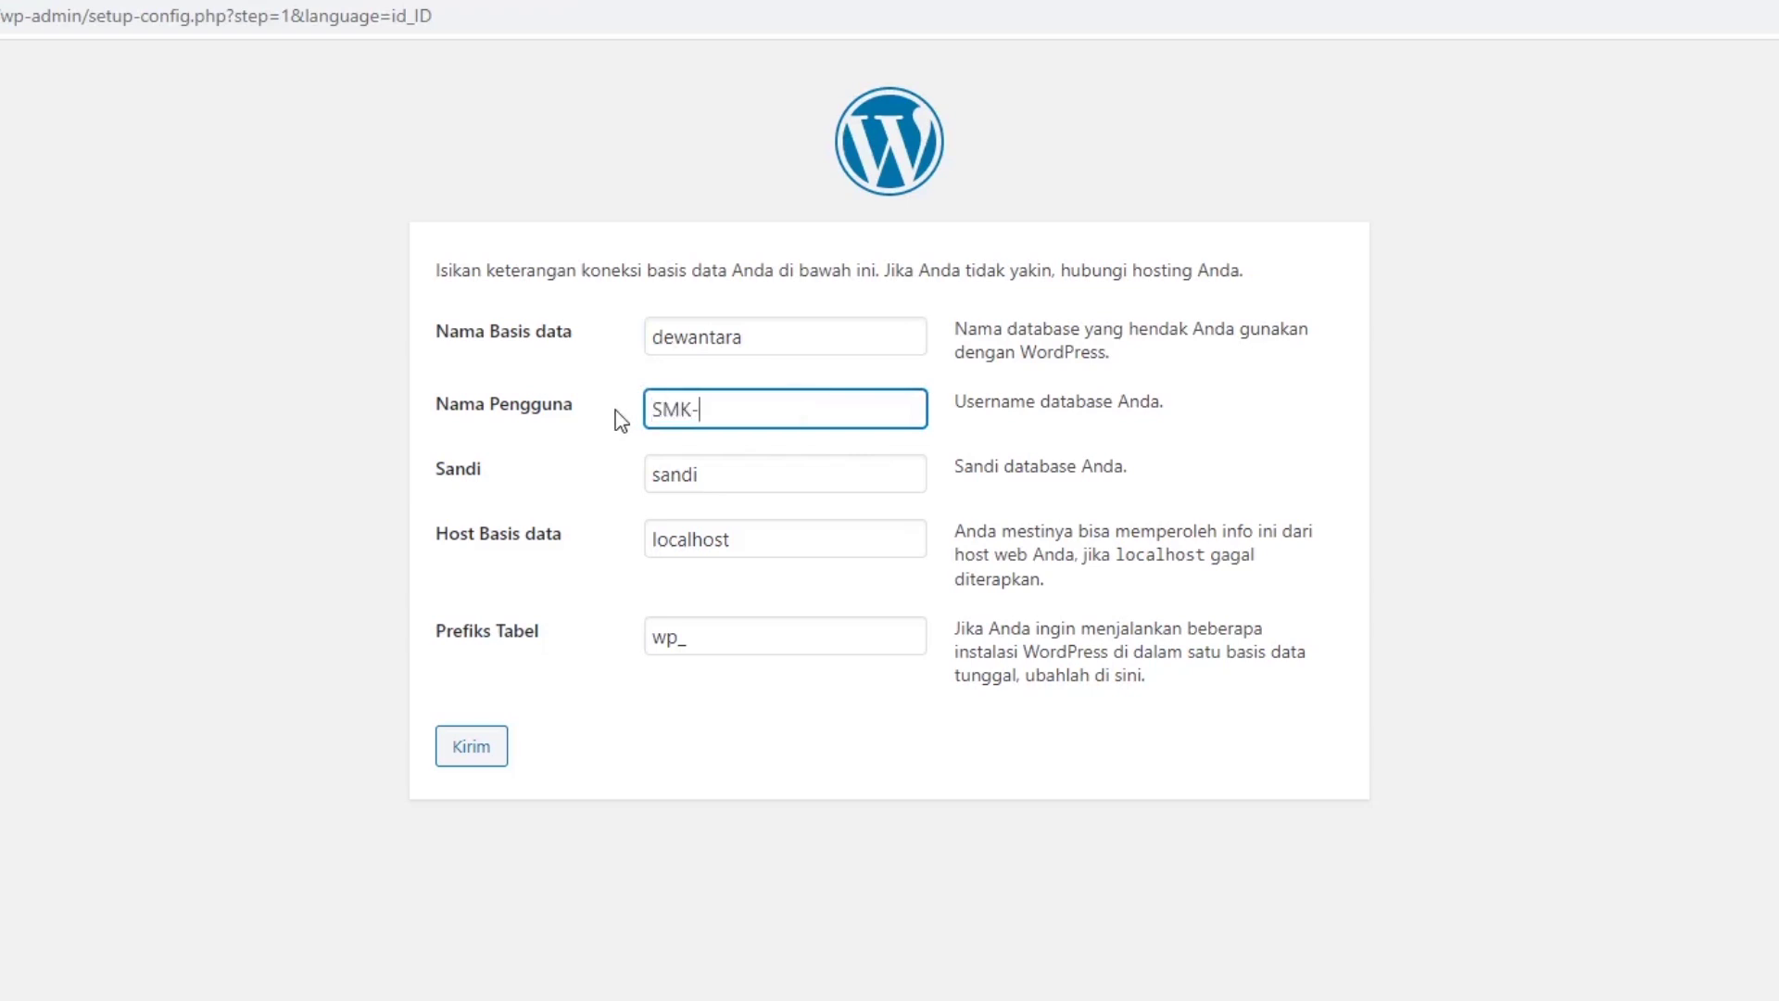
pyautogui.doubleClick(731, 473)
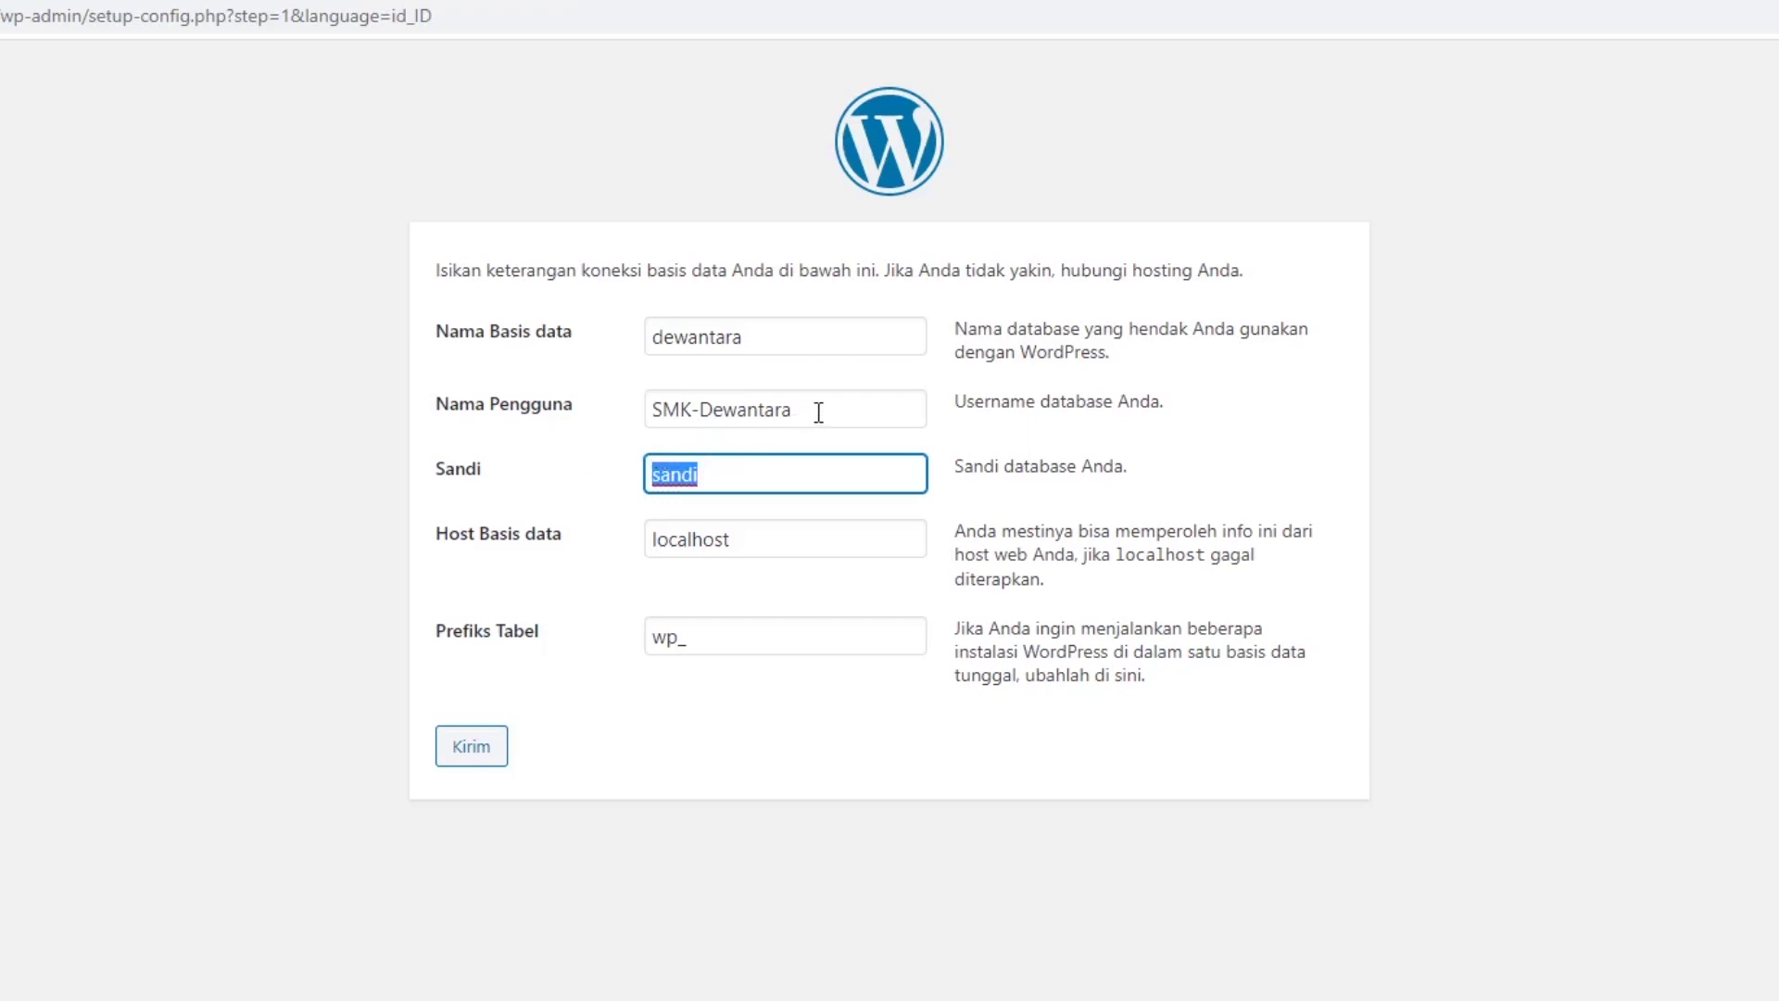
pyautogui.press('BackSpace')
pyautogui.moveTo(805, 413); pyautogui.dragTo(577, 410)
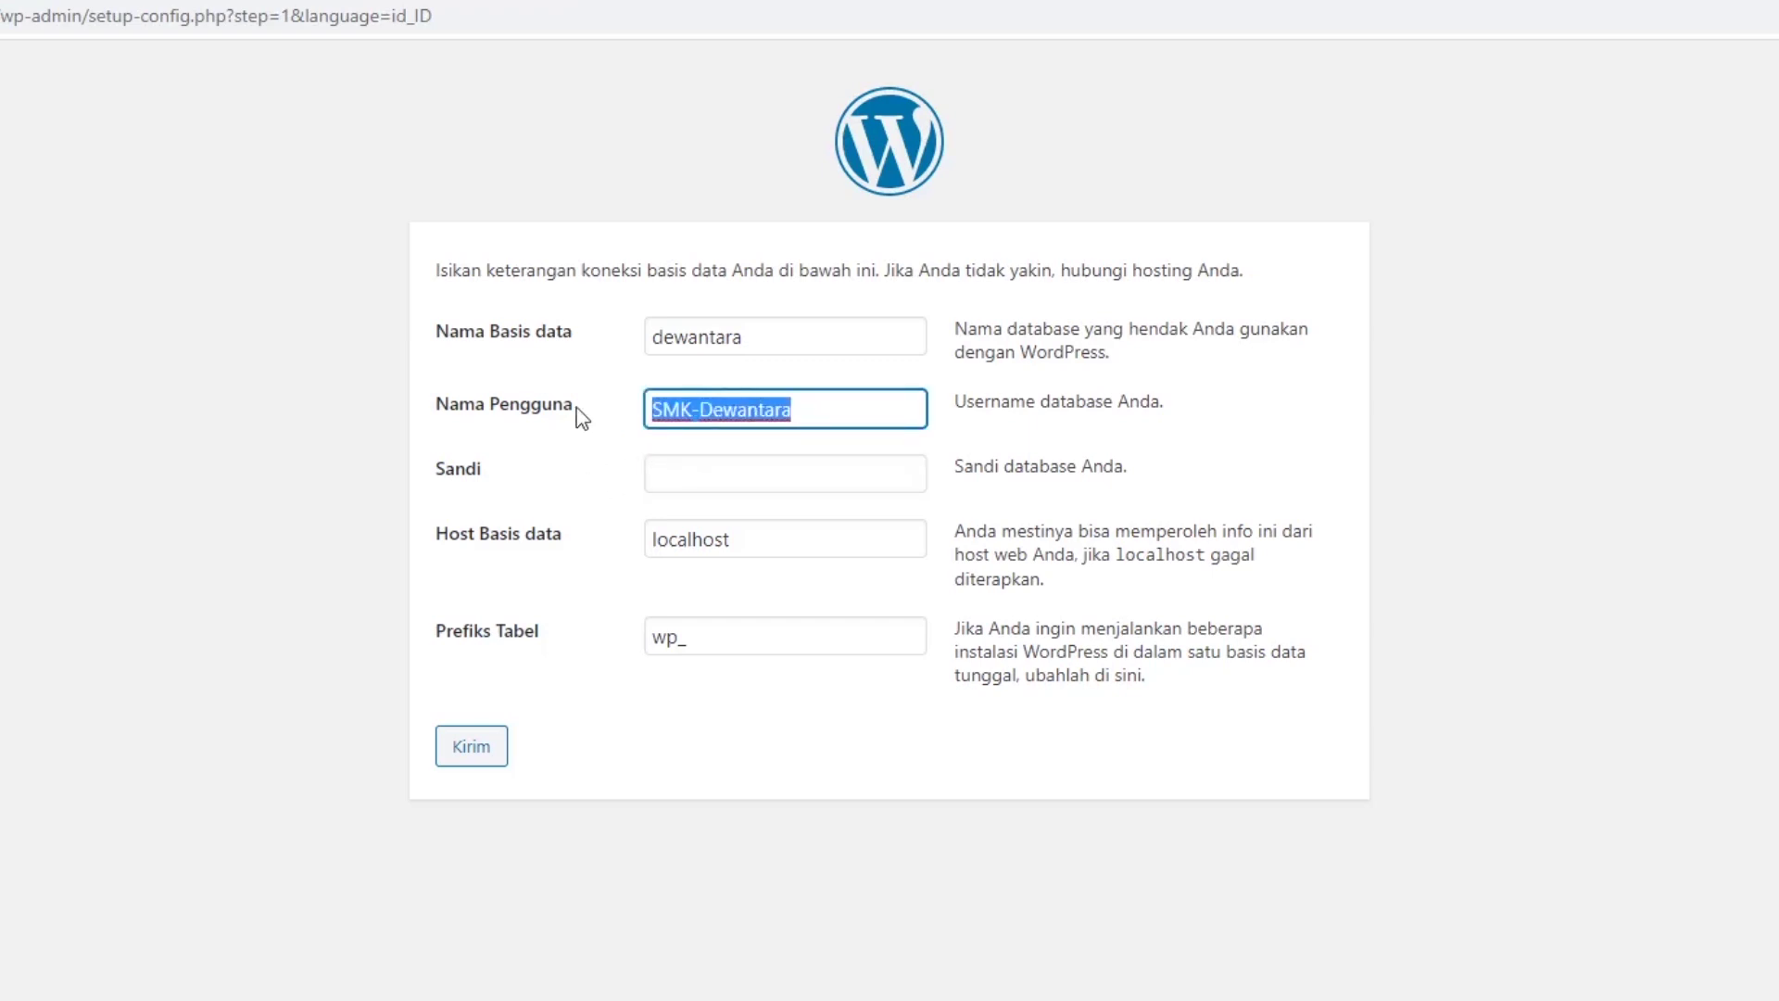
pyautogui.write('roo')
pyautogui.write('t')
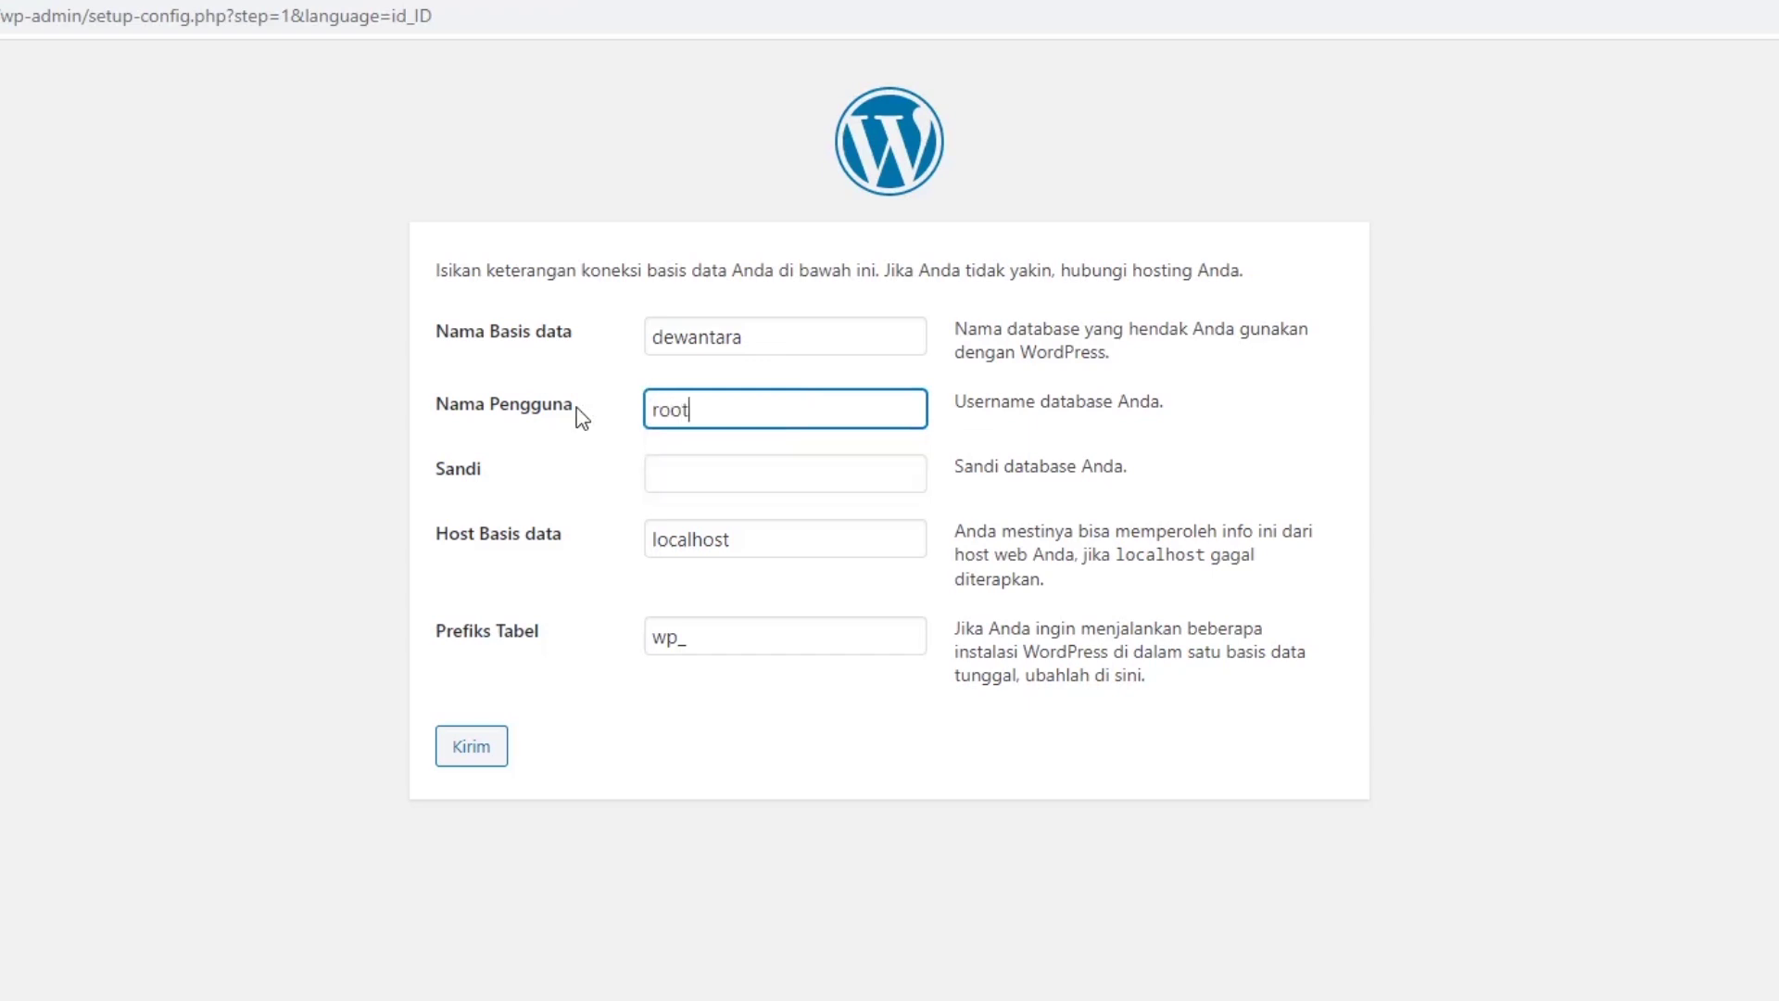
pyautogui.click(717, 467)
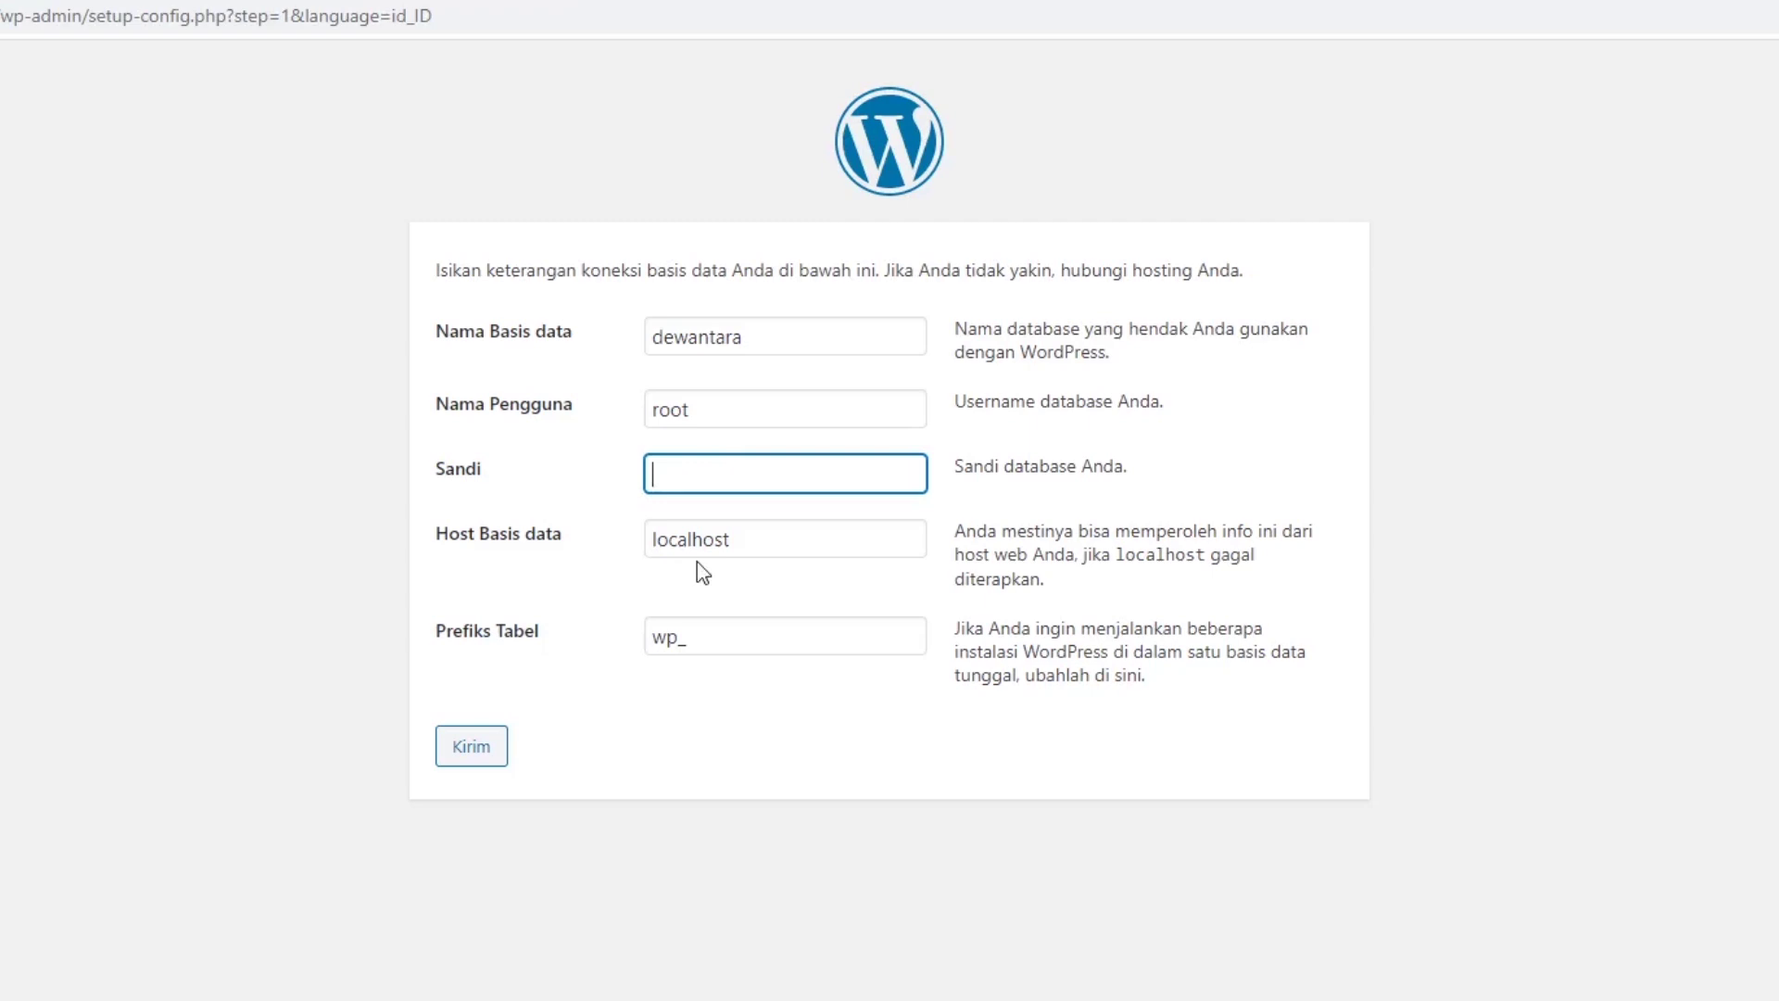
pyautogui.click(733, 410)
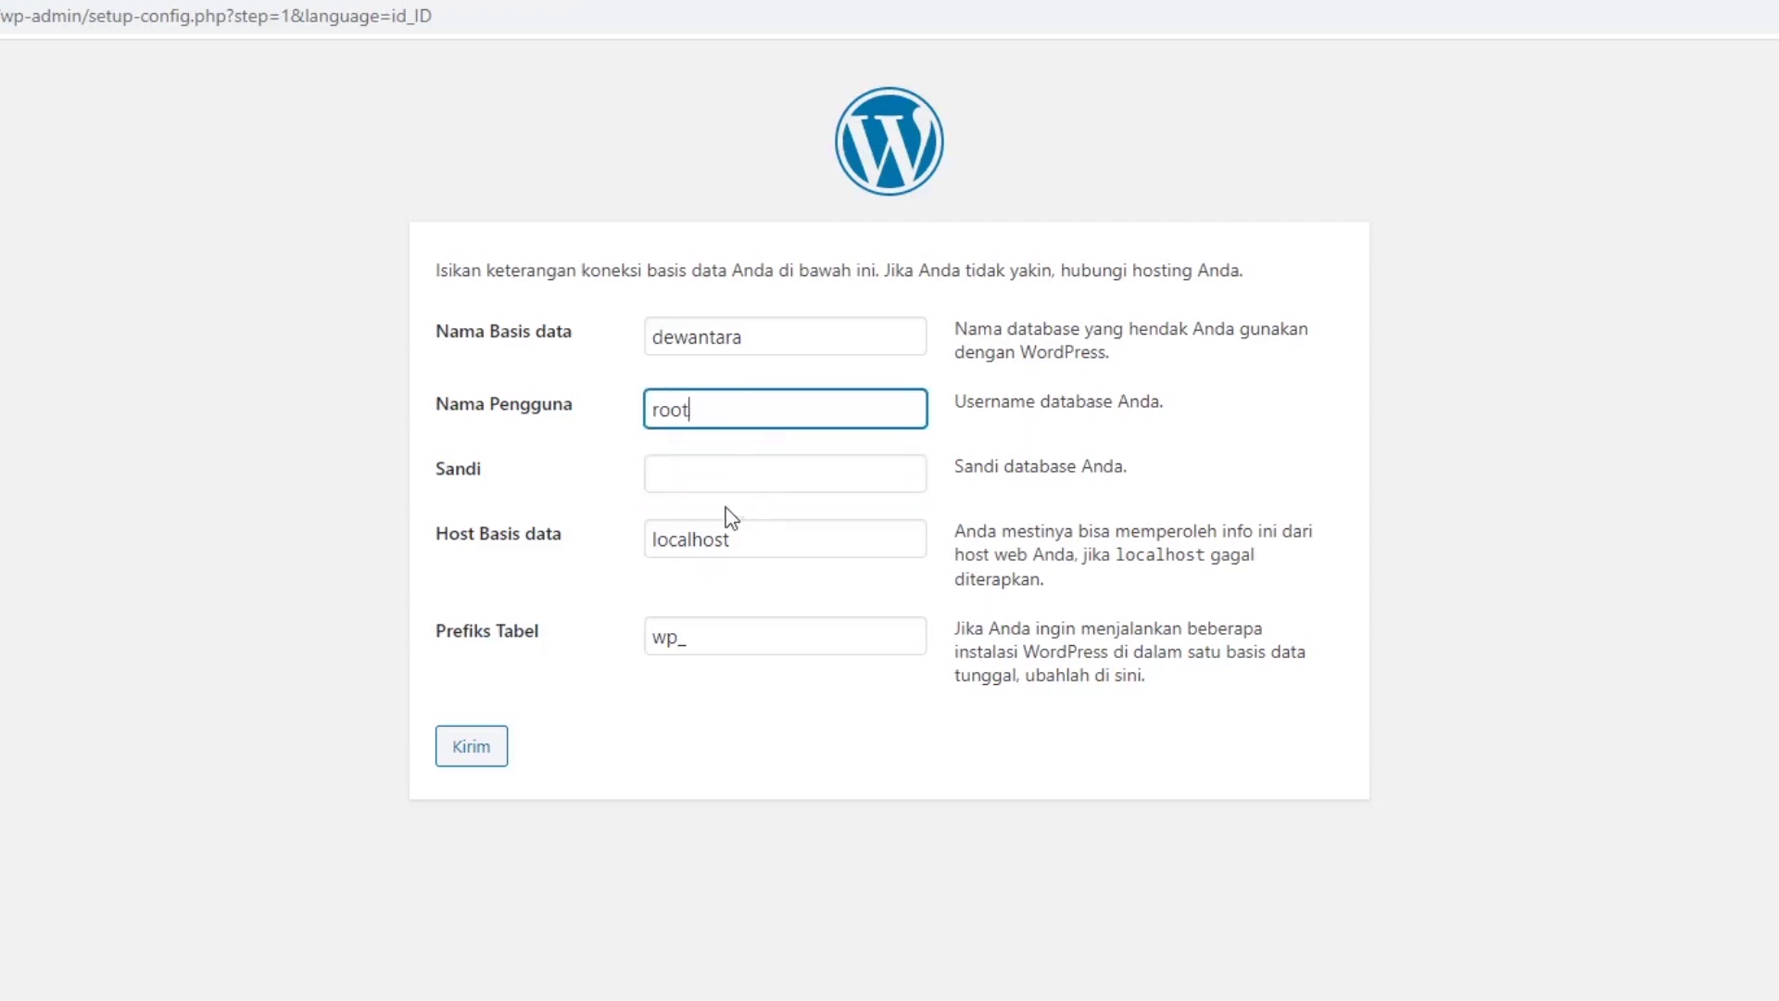
pyautogui.click(707, 476)
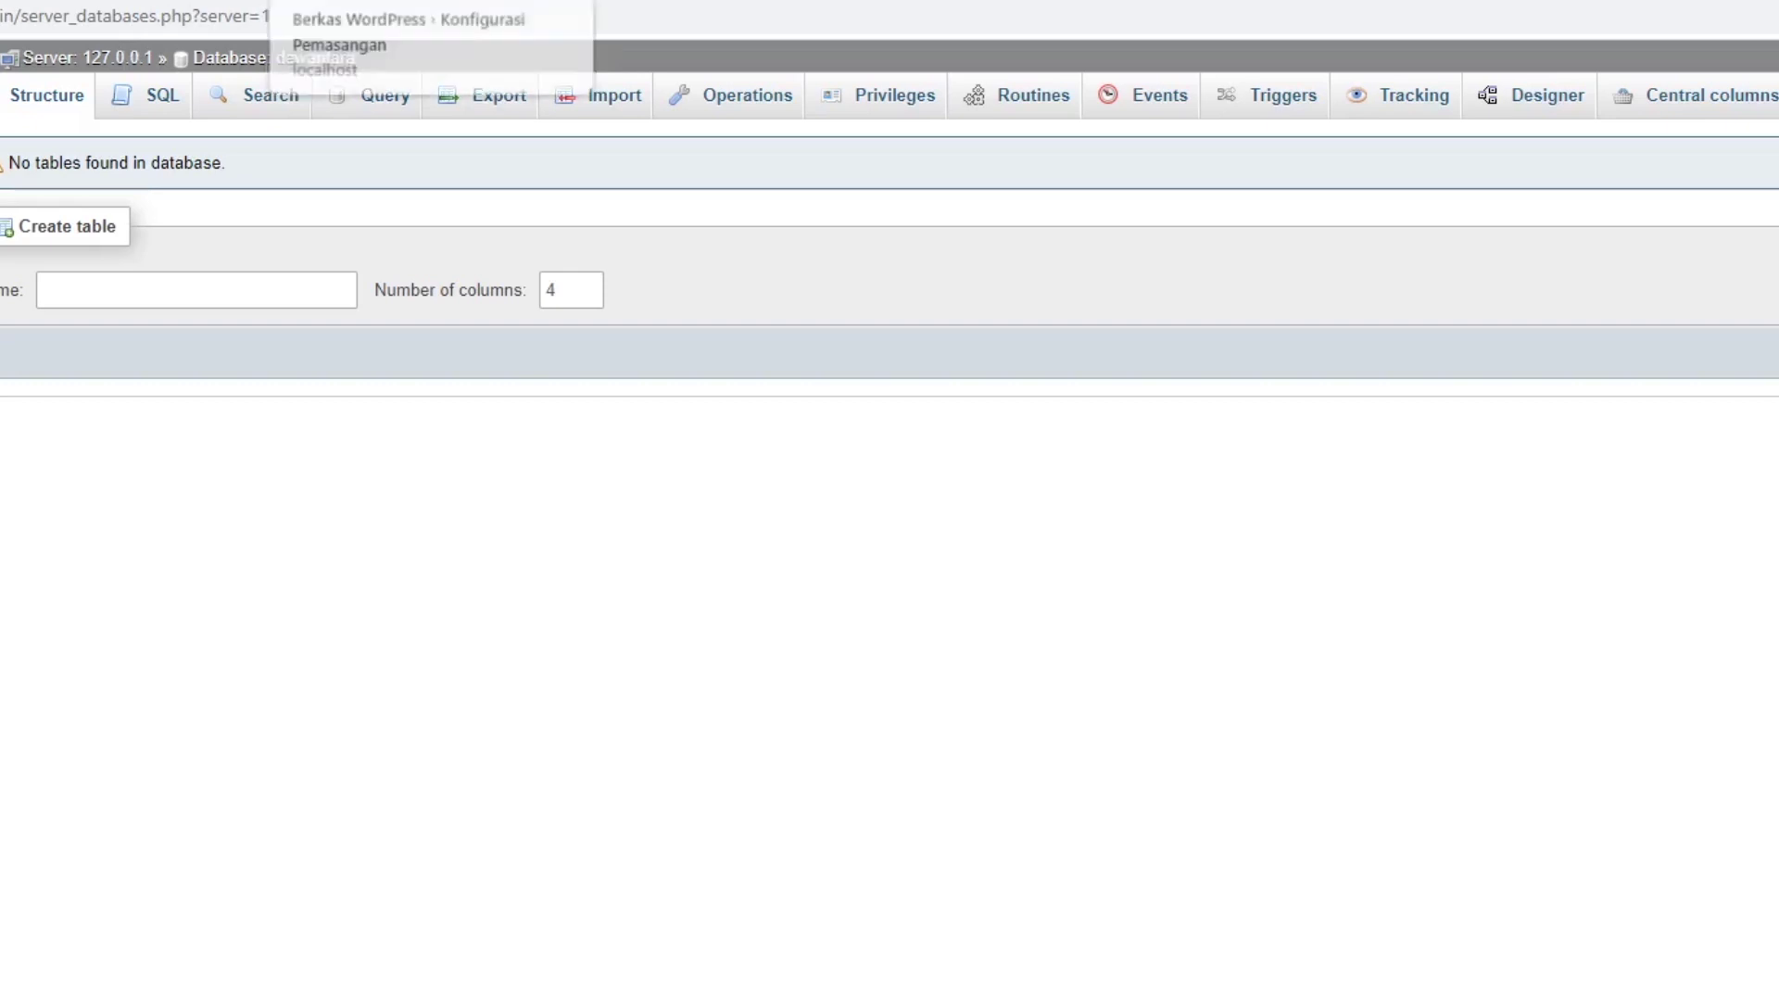
pyautogui.click(370, 1)
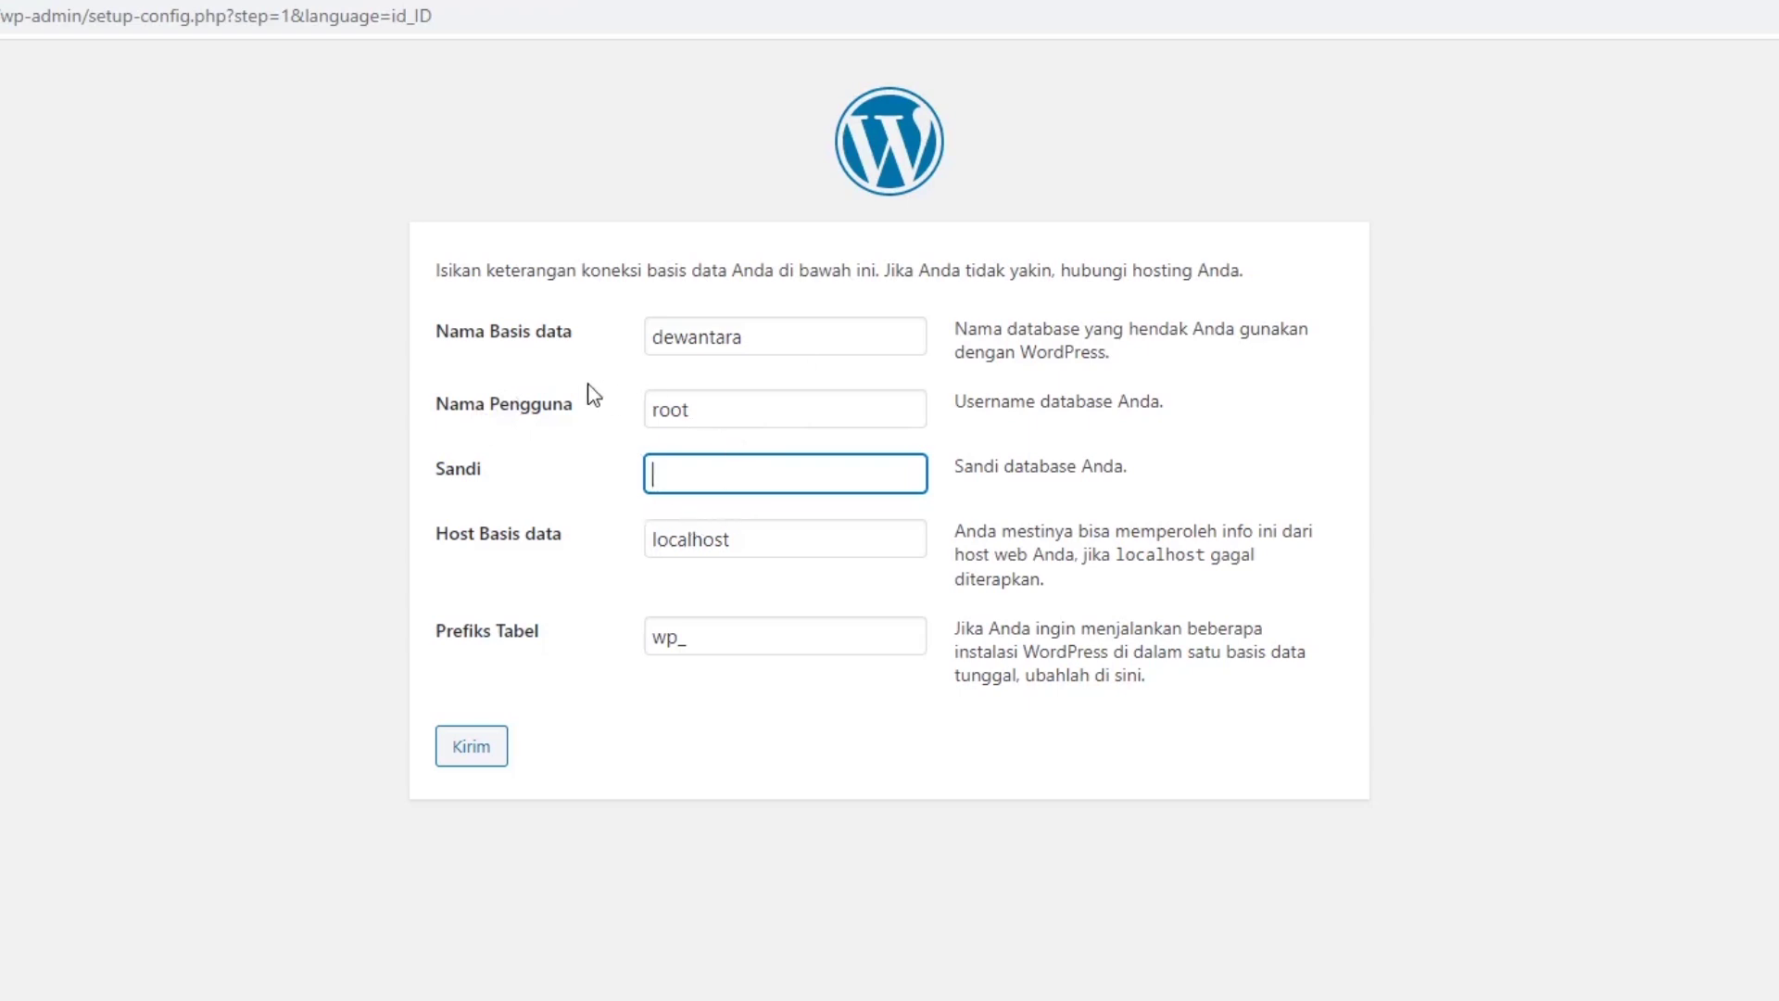
pyautogui.click(722, 405)
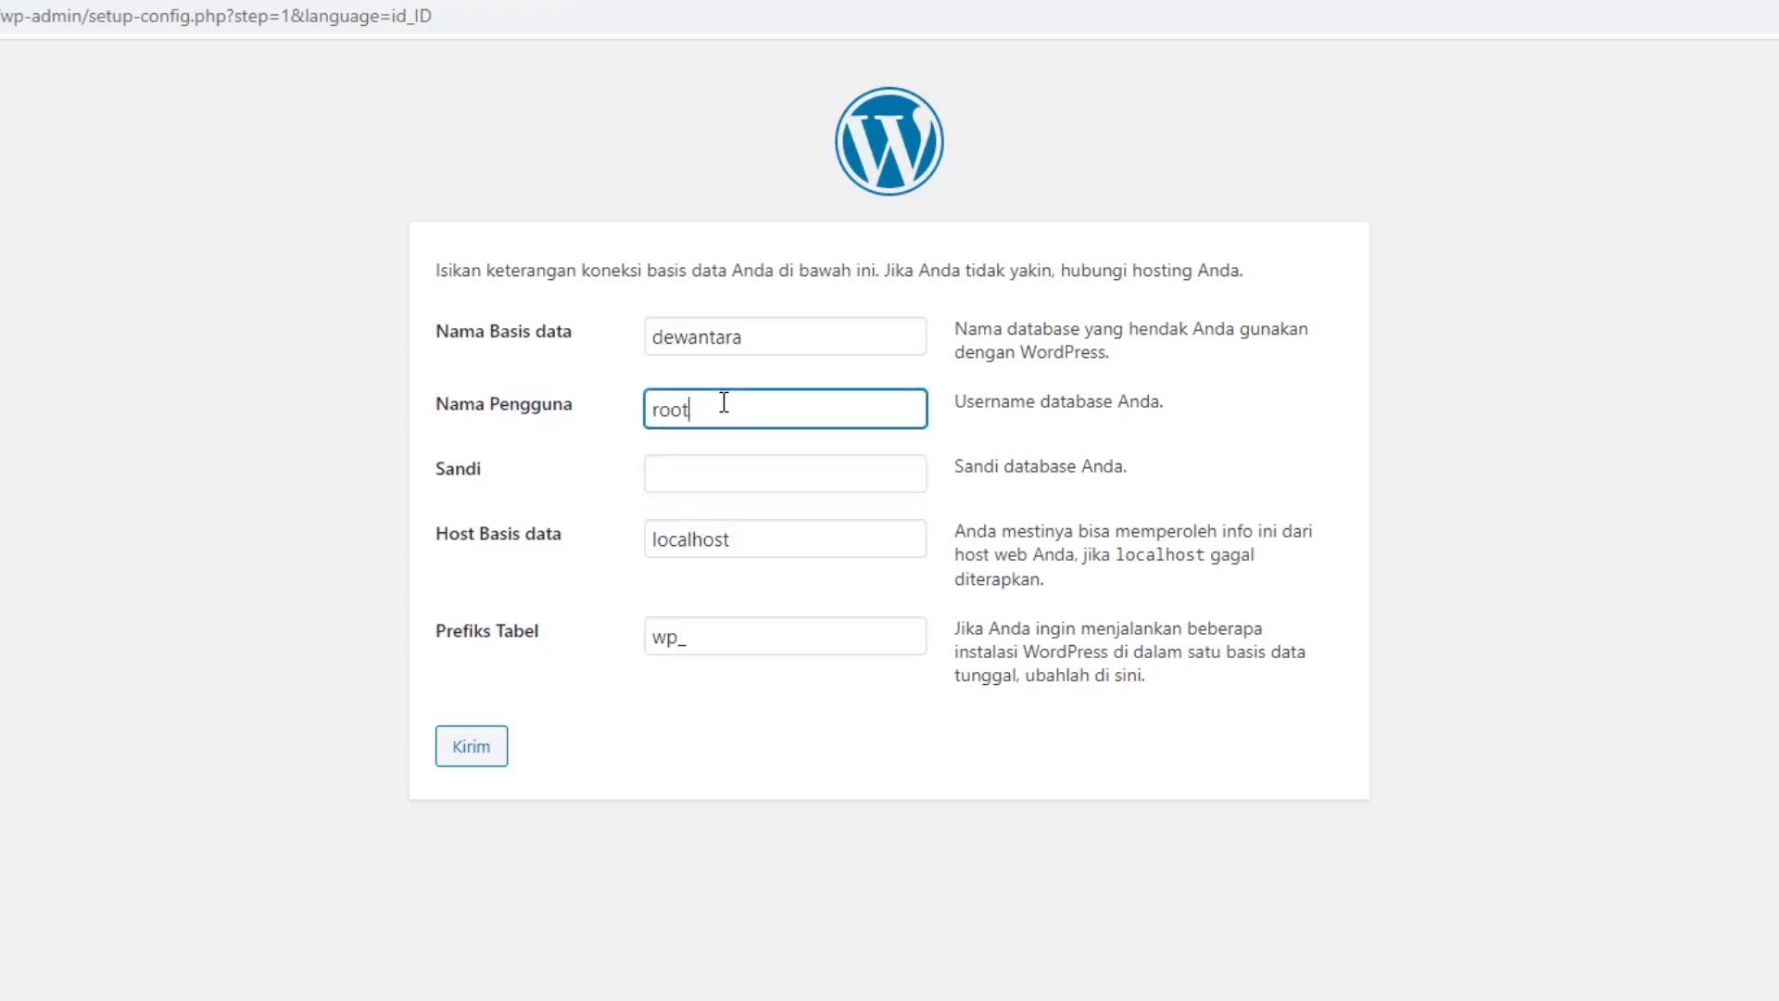
pyautogui.click(784, 478)
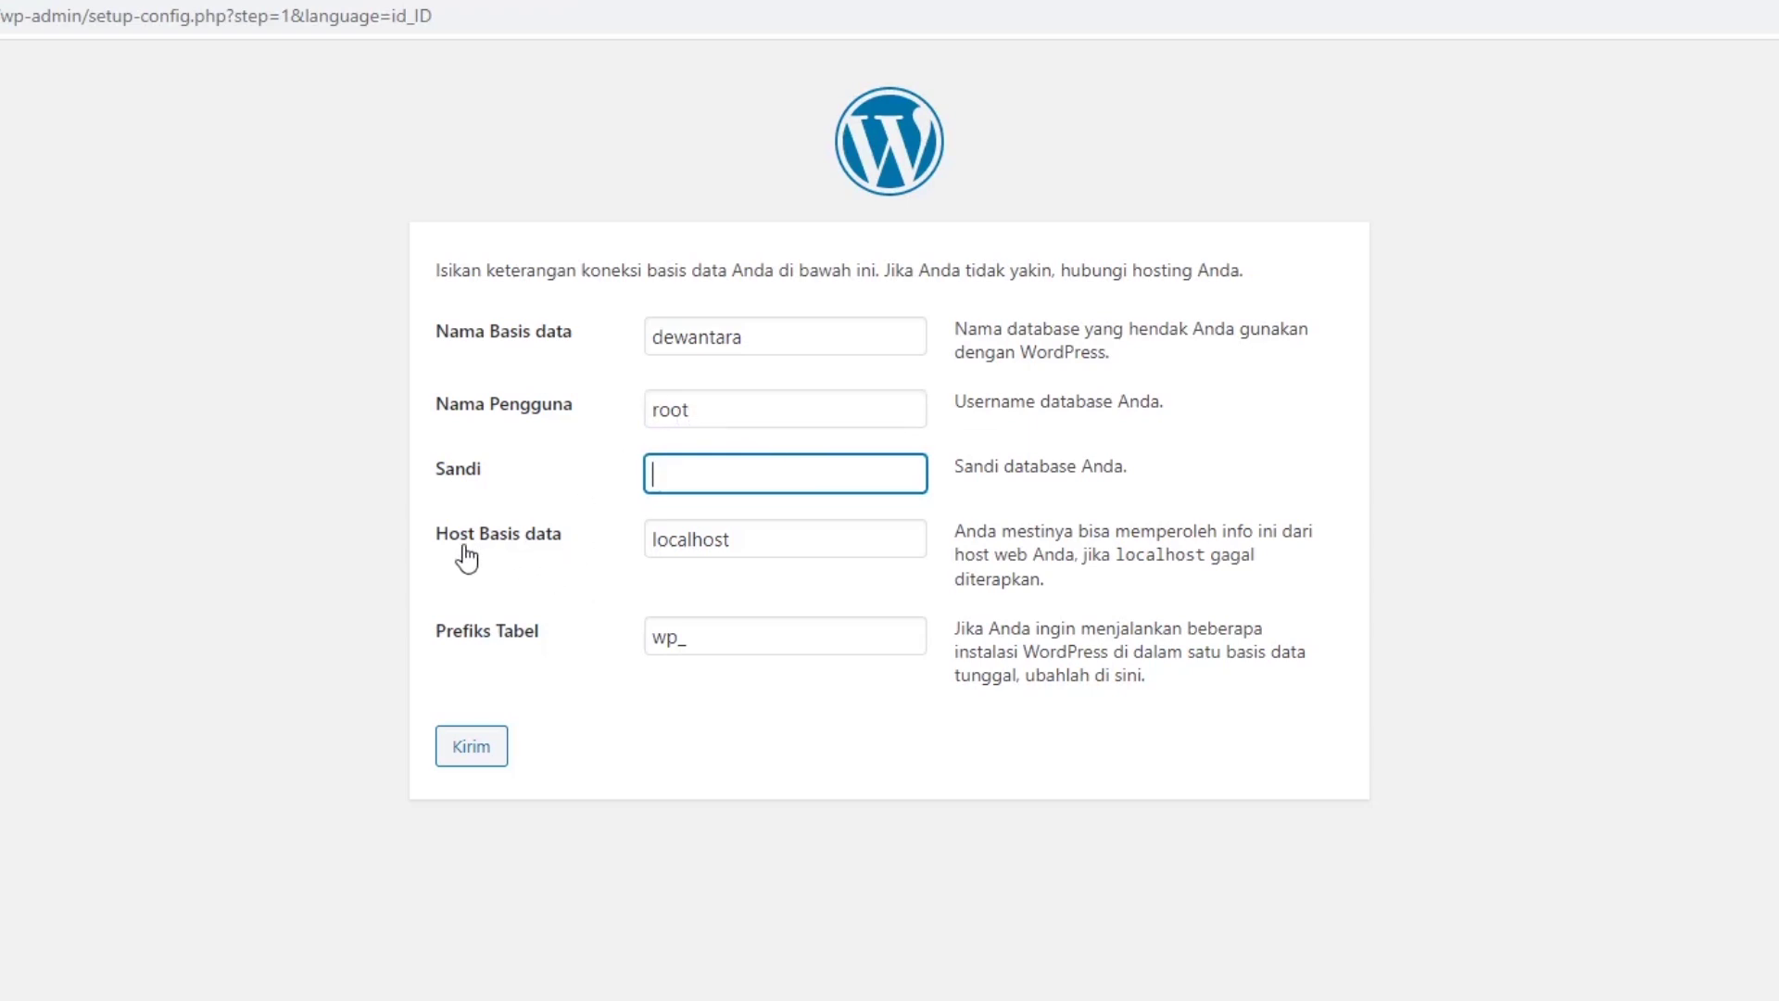
pyautogui.click(769, 547)
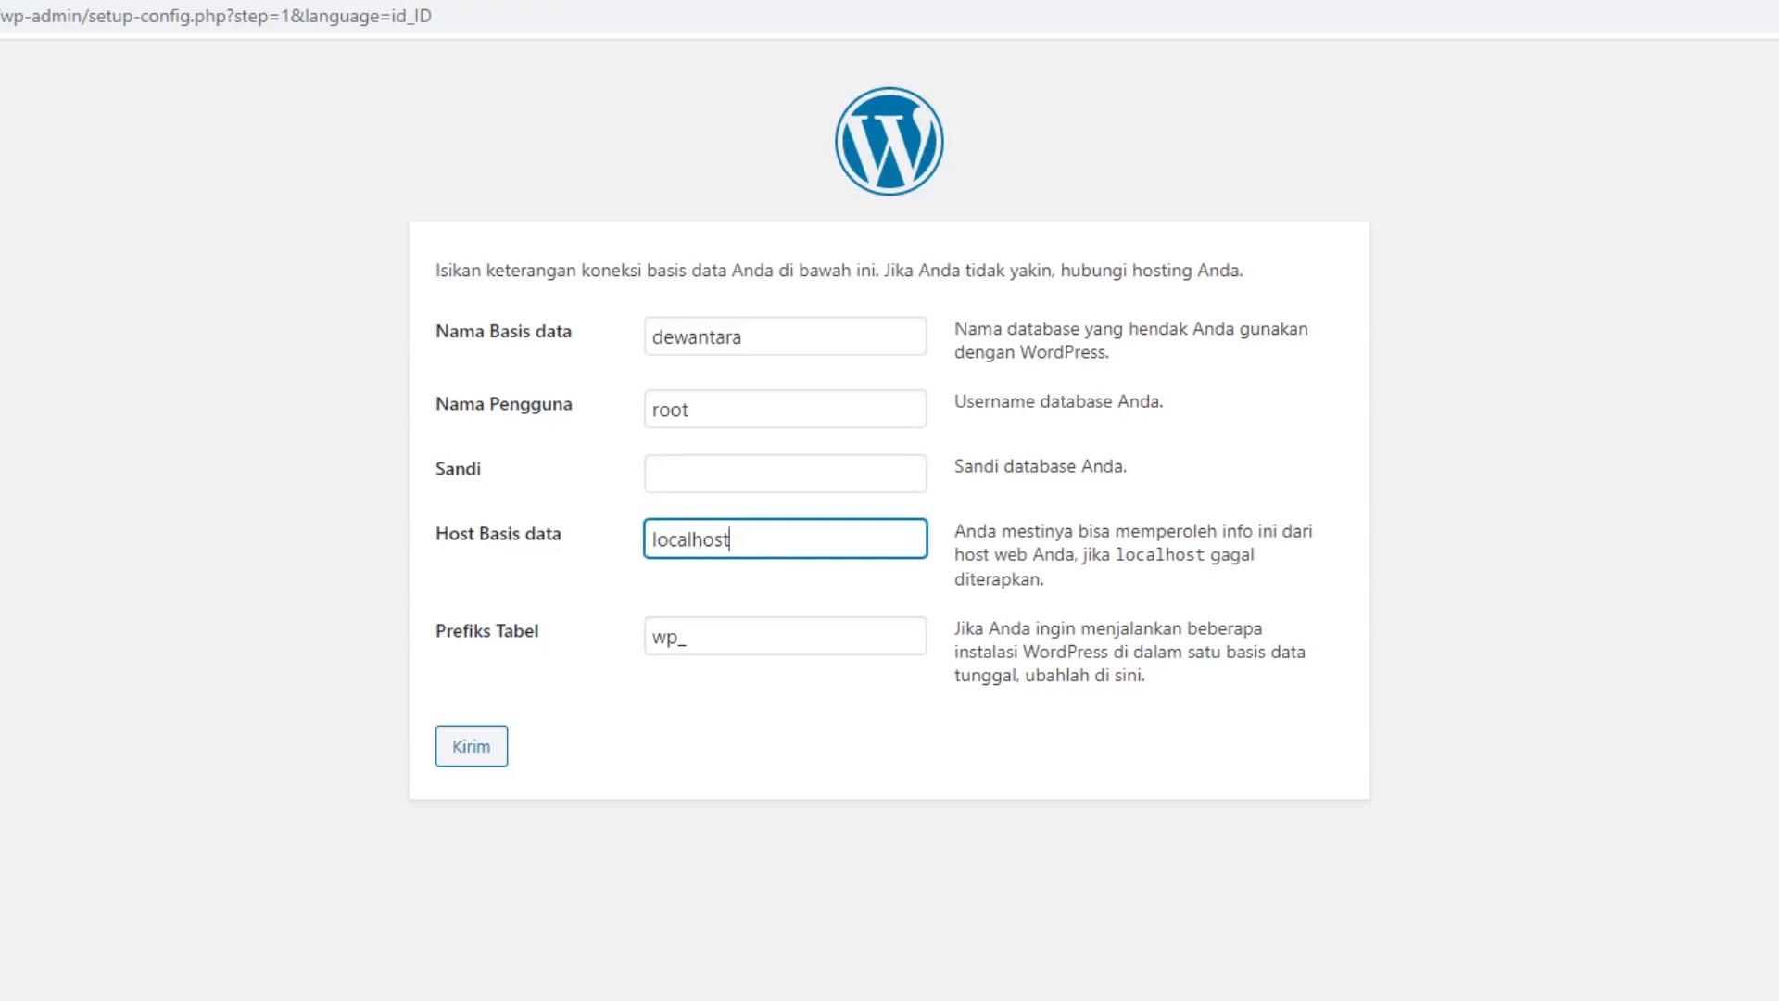
pyautogui.click(98, 2)
pyautogui.click(727, 649)
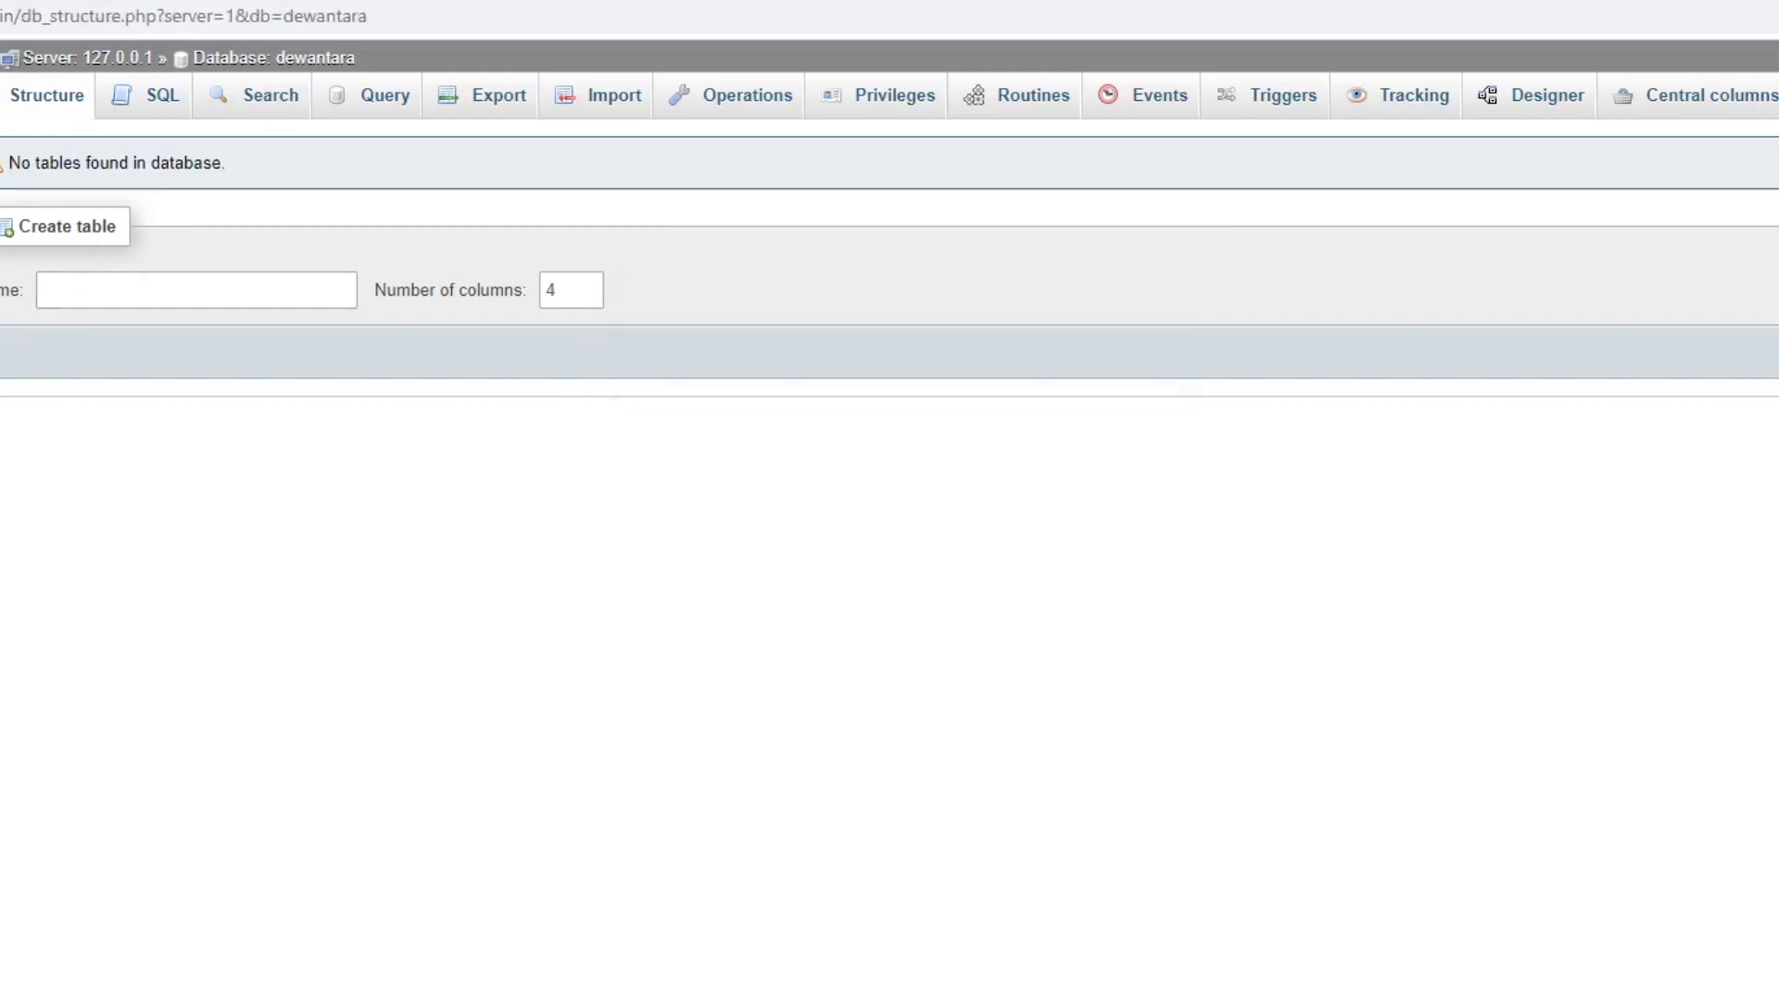
pyautogui.click(99, 290)
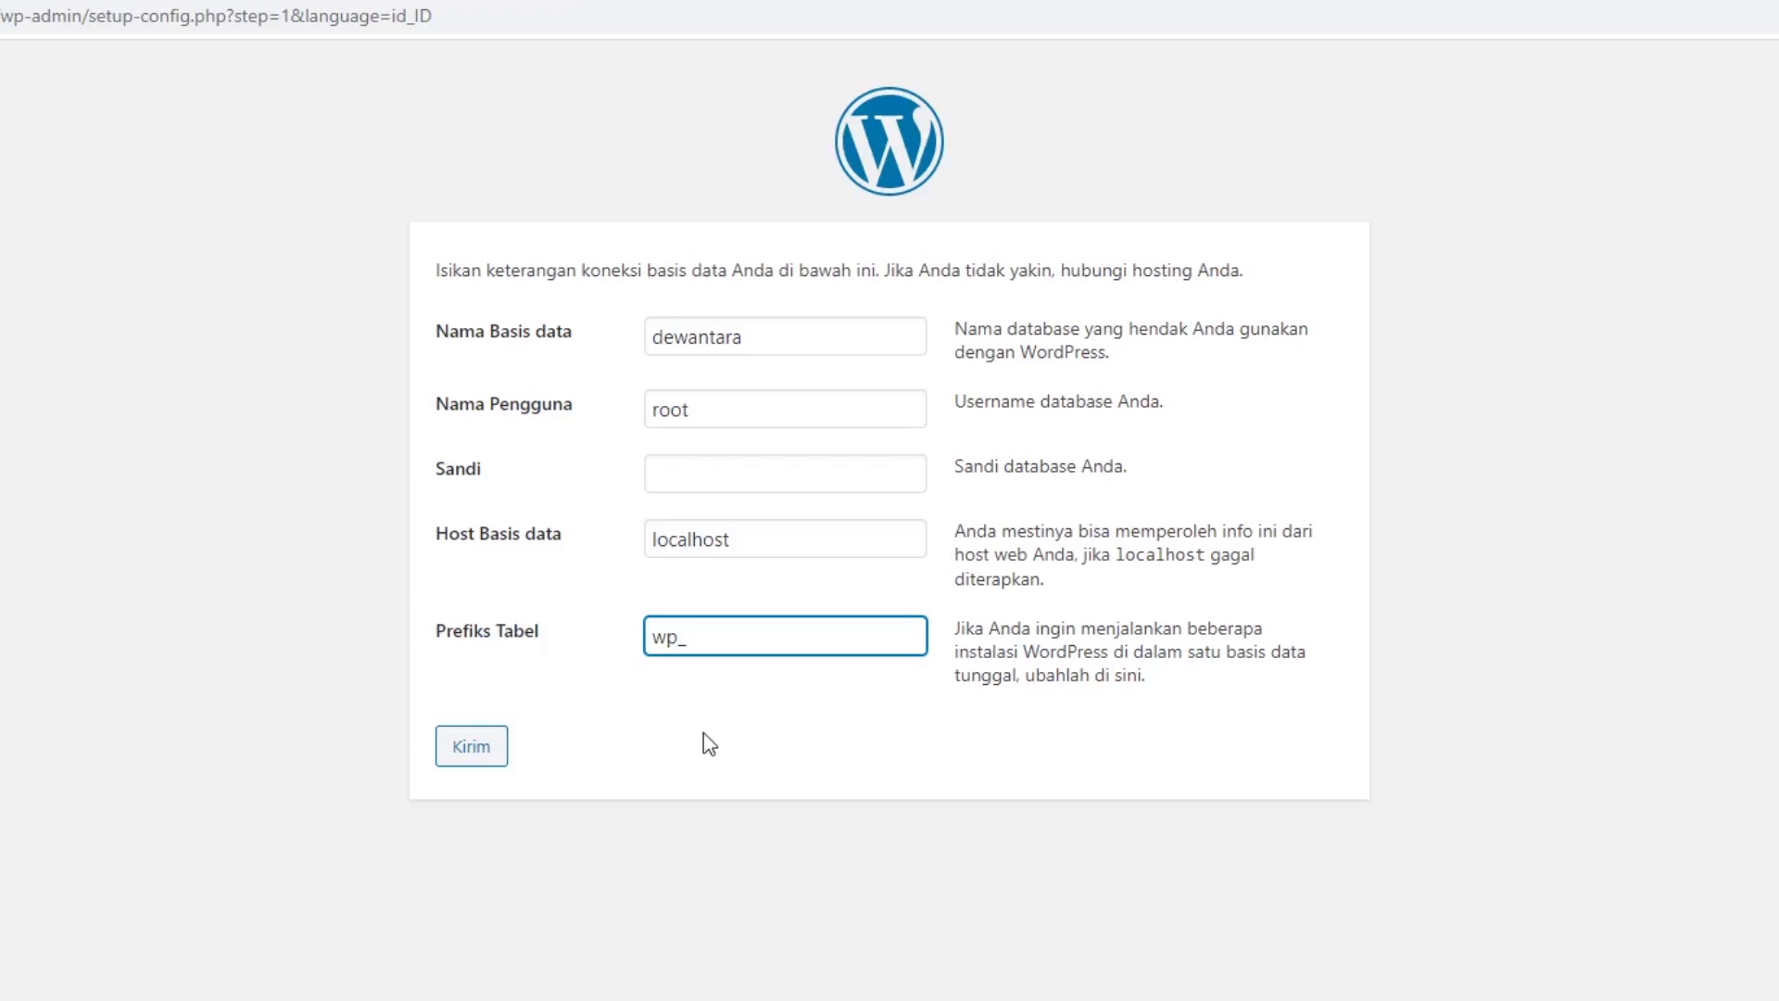
# Submit the database details with Kirim, then choose 'Jalankan pemasangan' to run the installation.
pyautogui.click(488, 749)
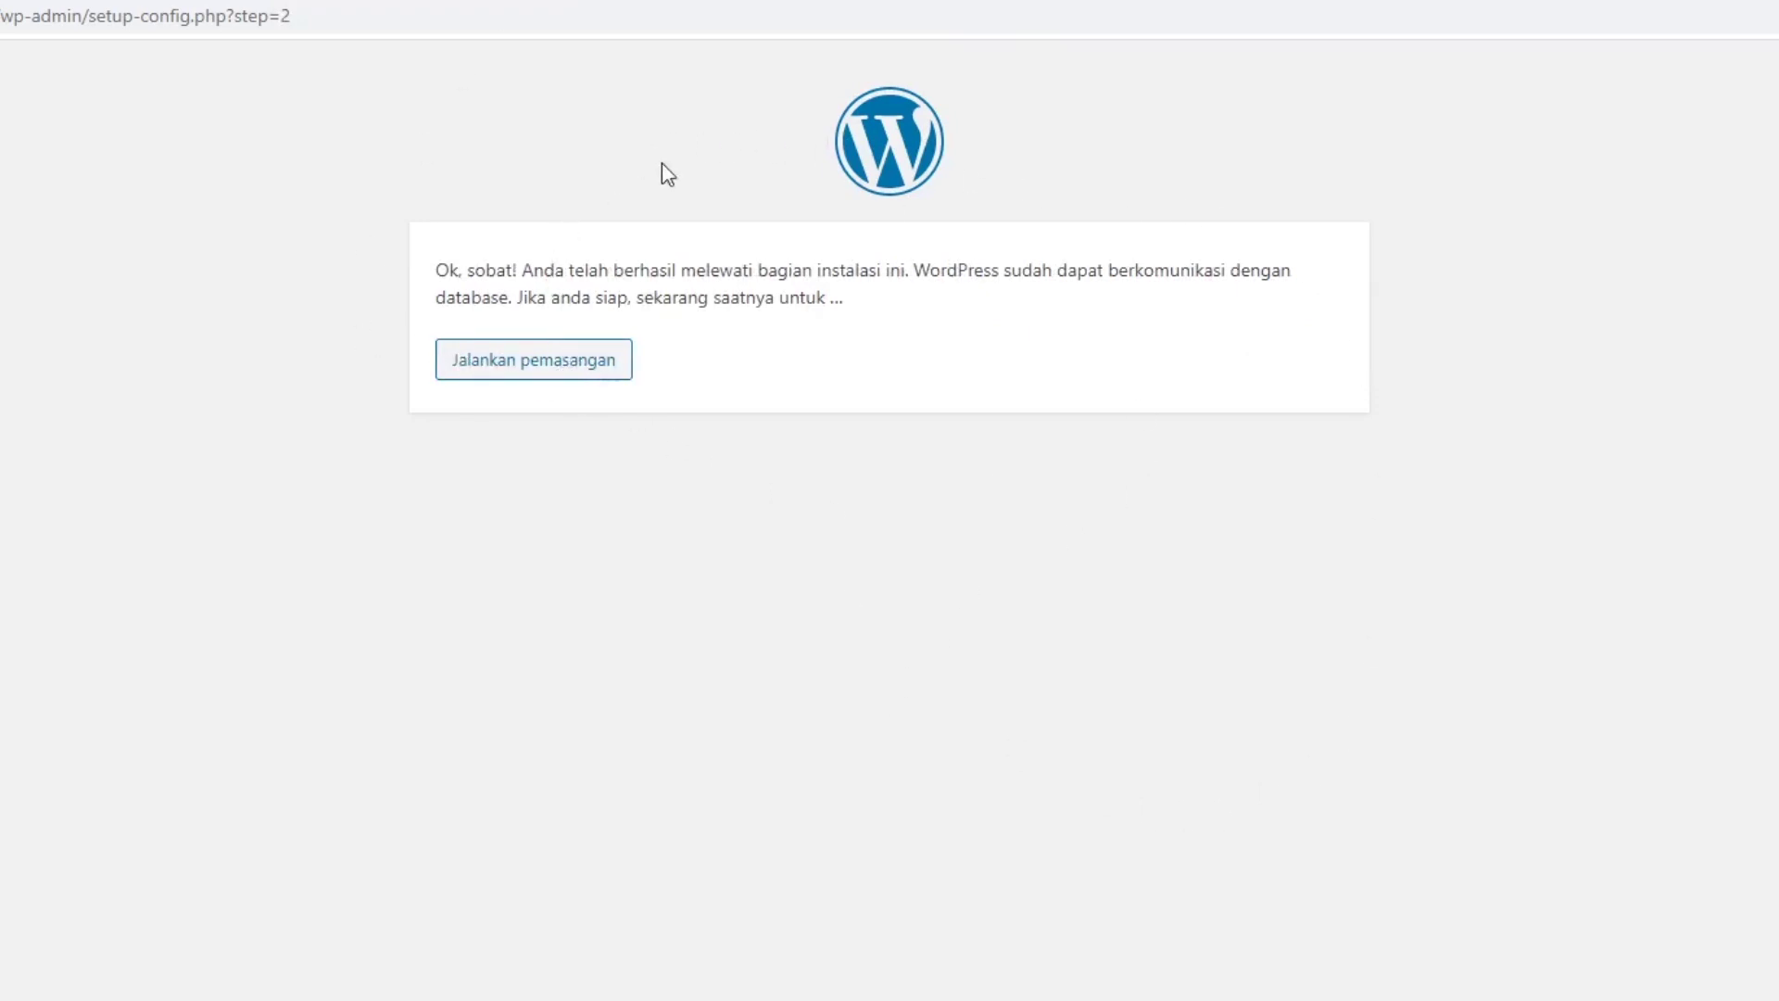
pyautogui.click(593, 363)
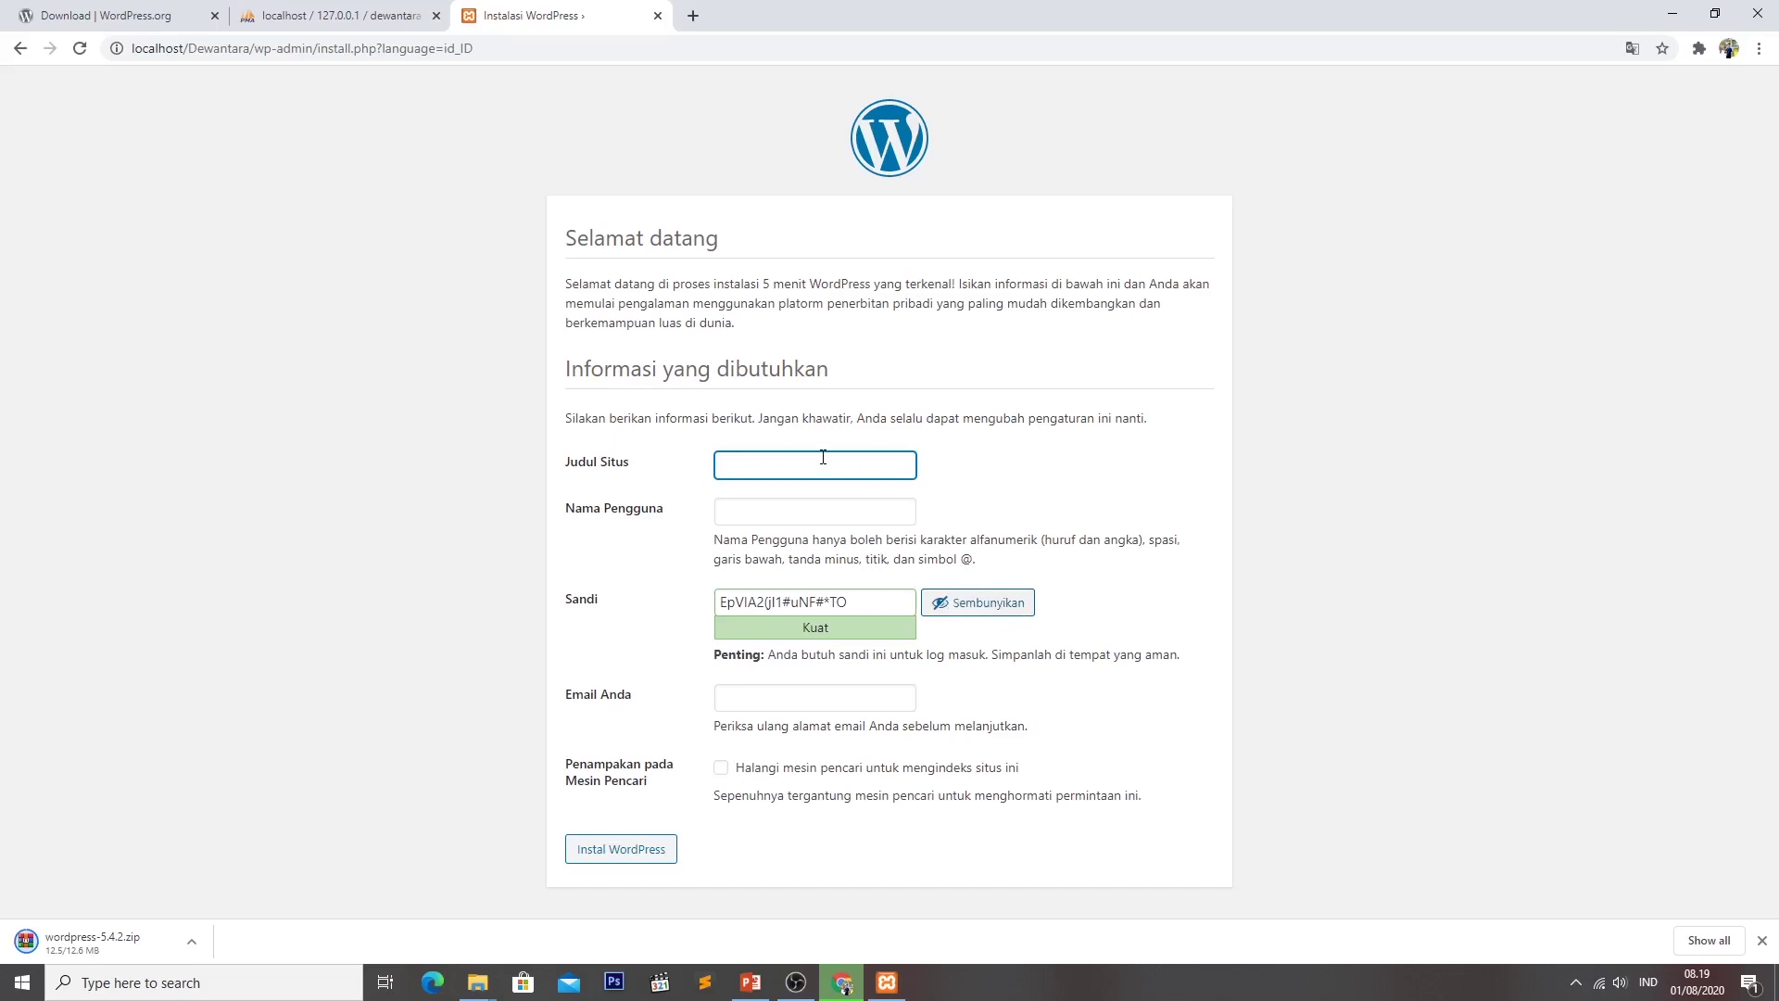
# Enter site title SMK-Dewa… and username 'SMK Dewan', and replace the generated password with a weak one.
pyautogui.write('SMK-Dewantara')
pyautogui.click(797, 514)
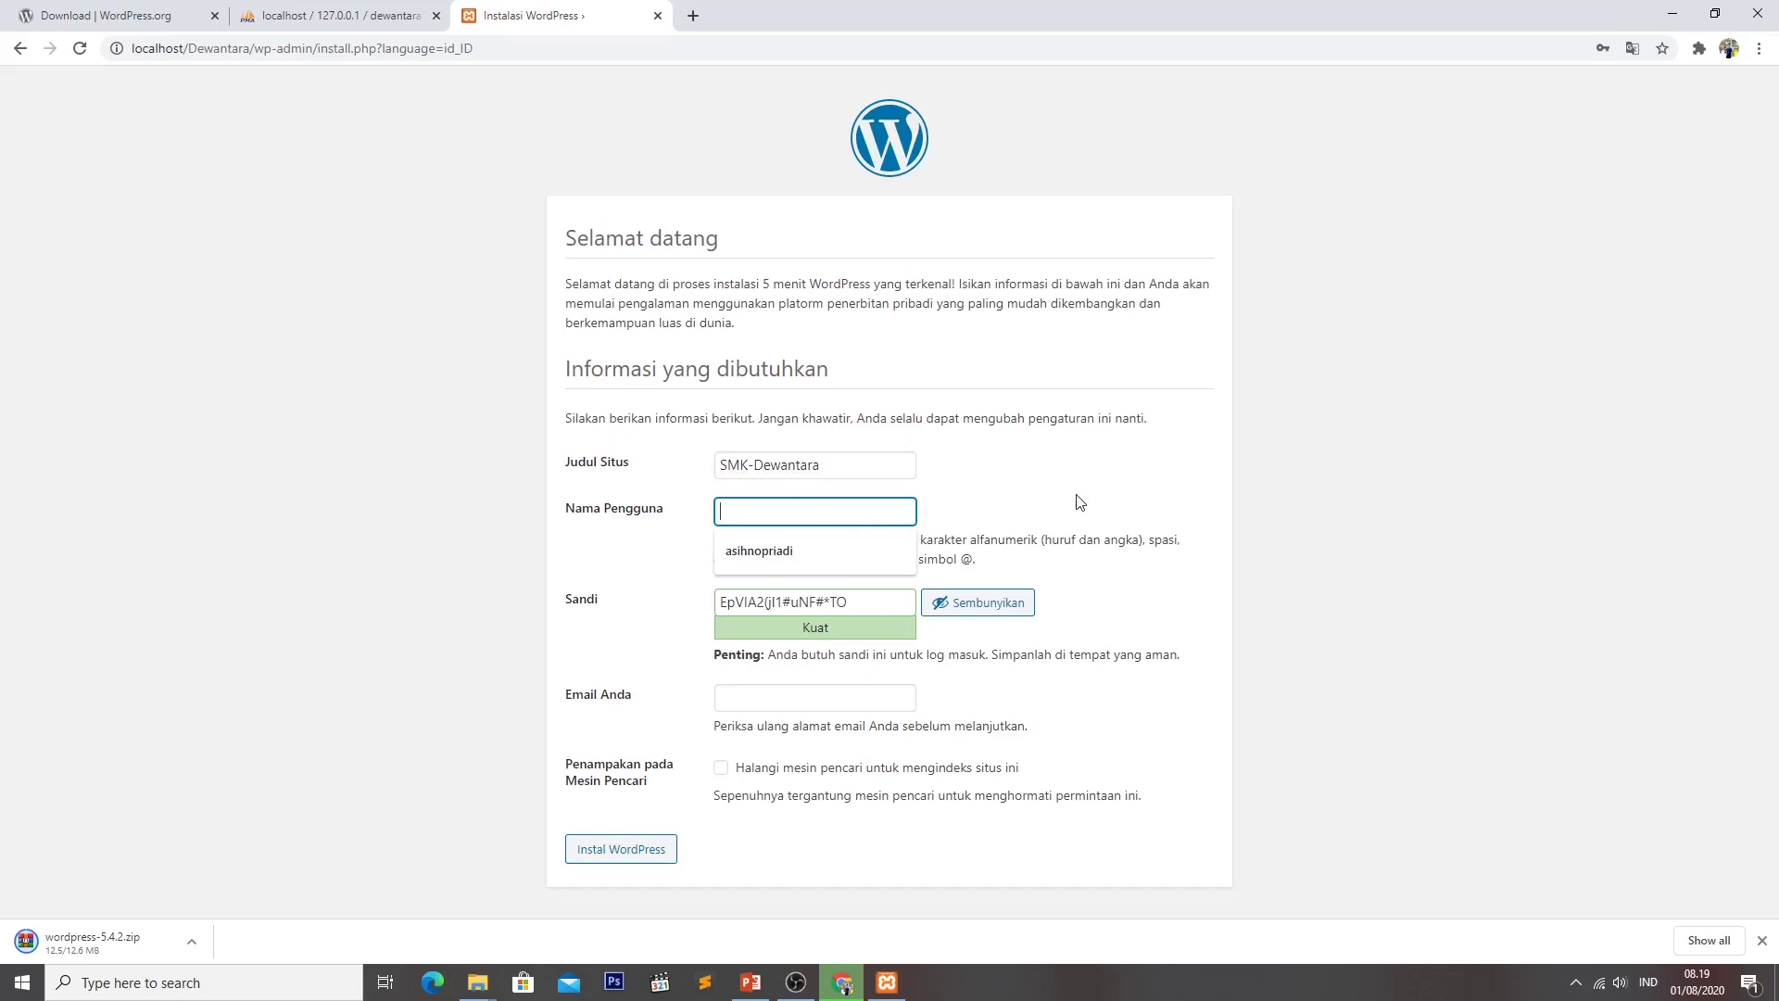
pyautogui.write('SMK')
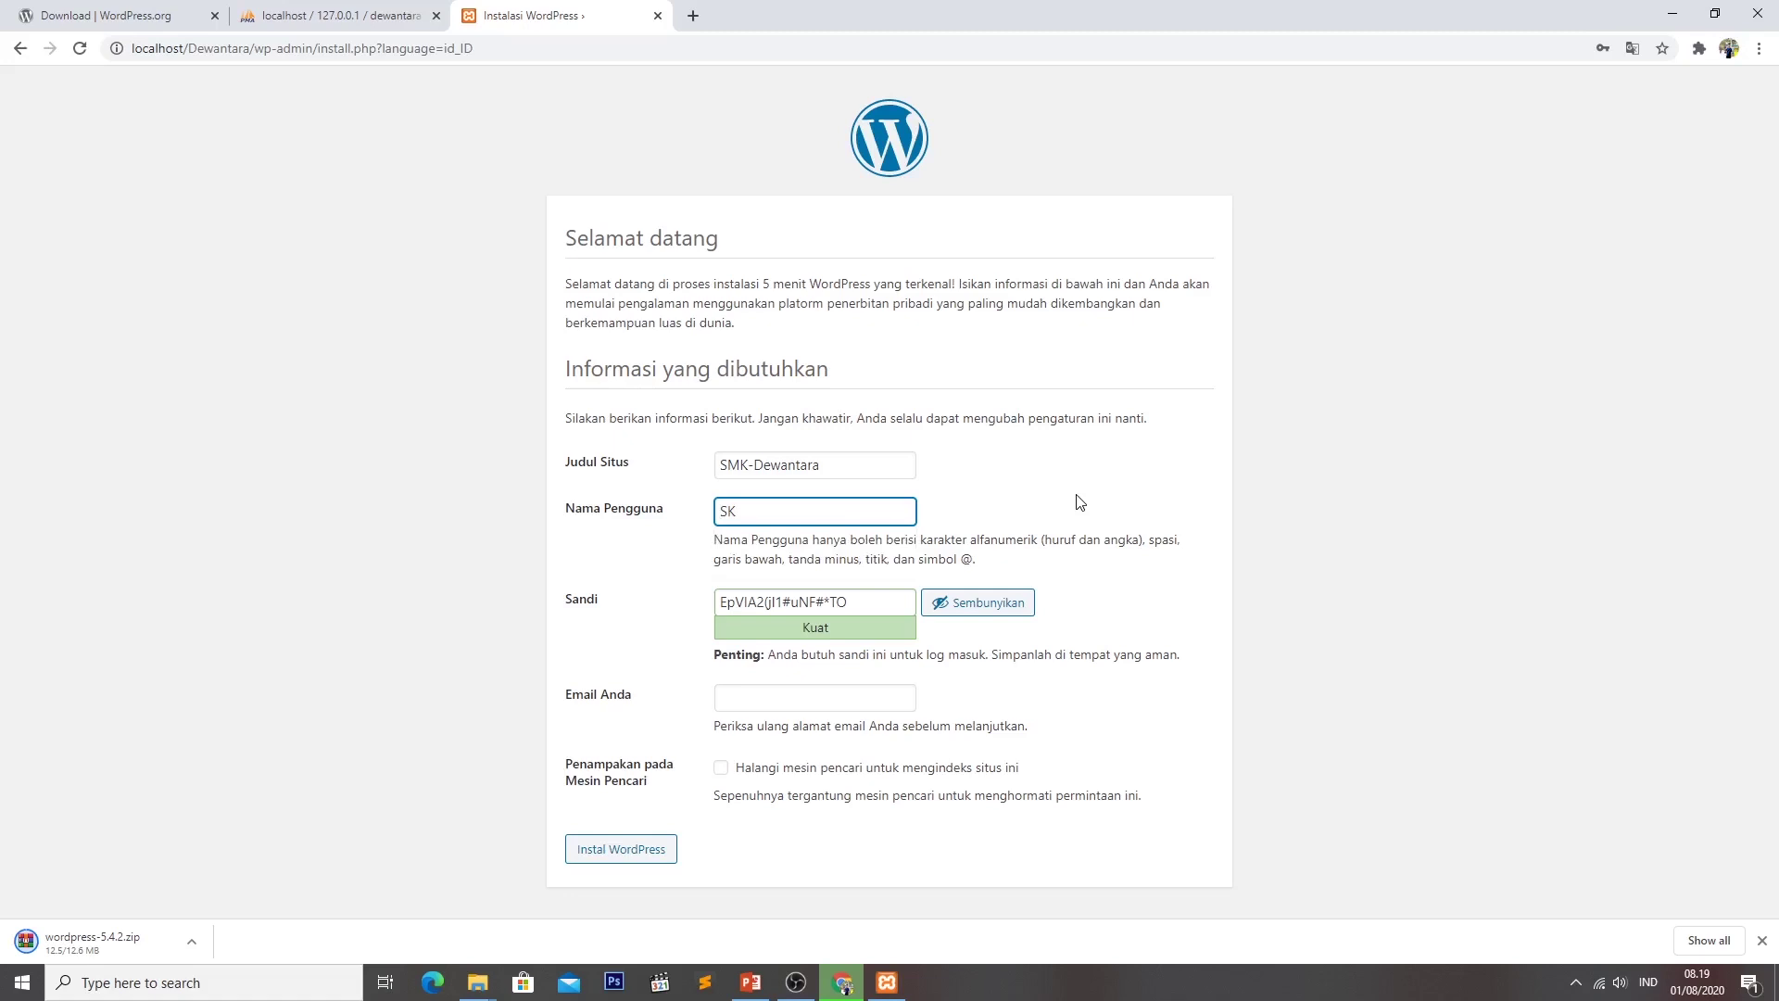
pyautogui.write(' Dewantara')
pyautogui.moveTo(849, 604); pyautogui.dragTo(597, 586)
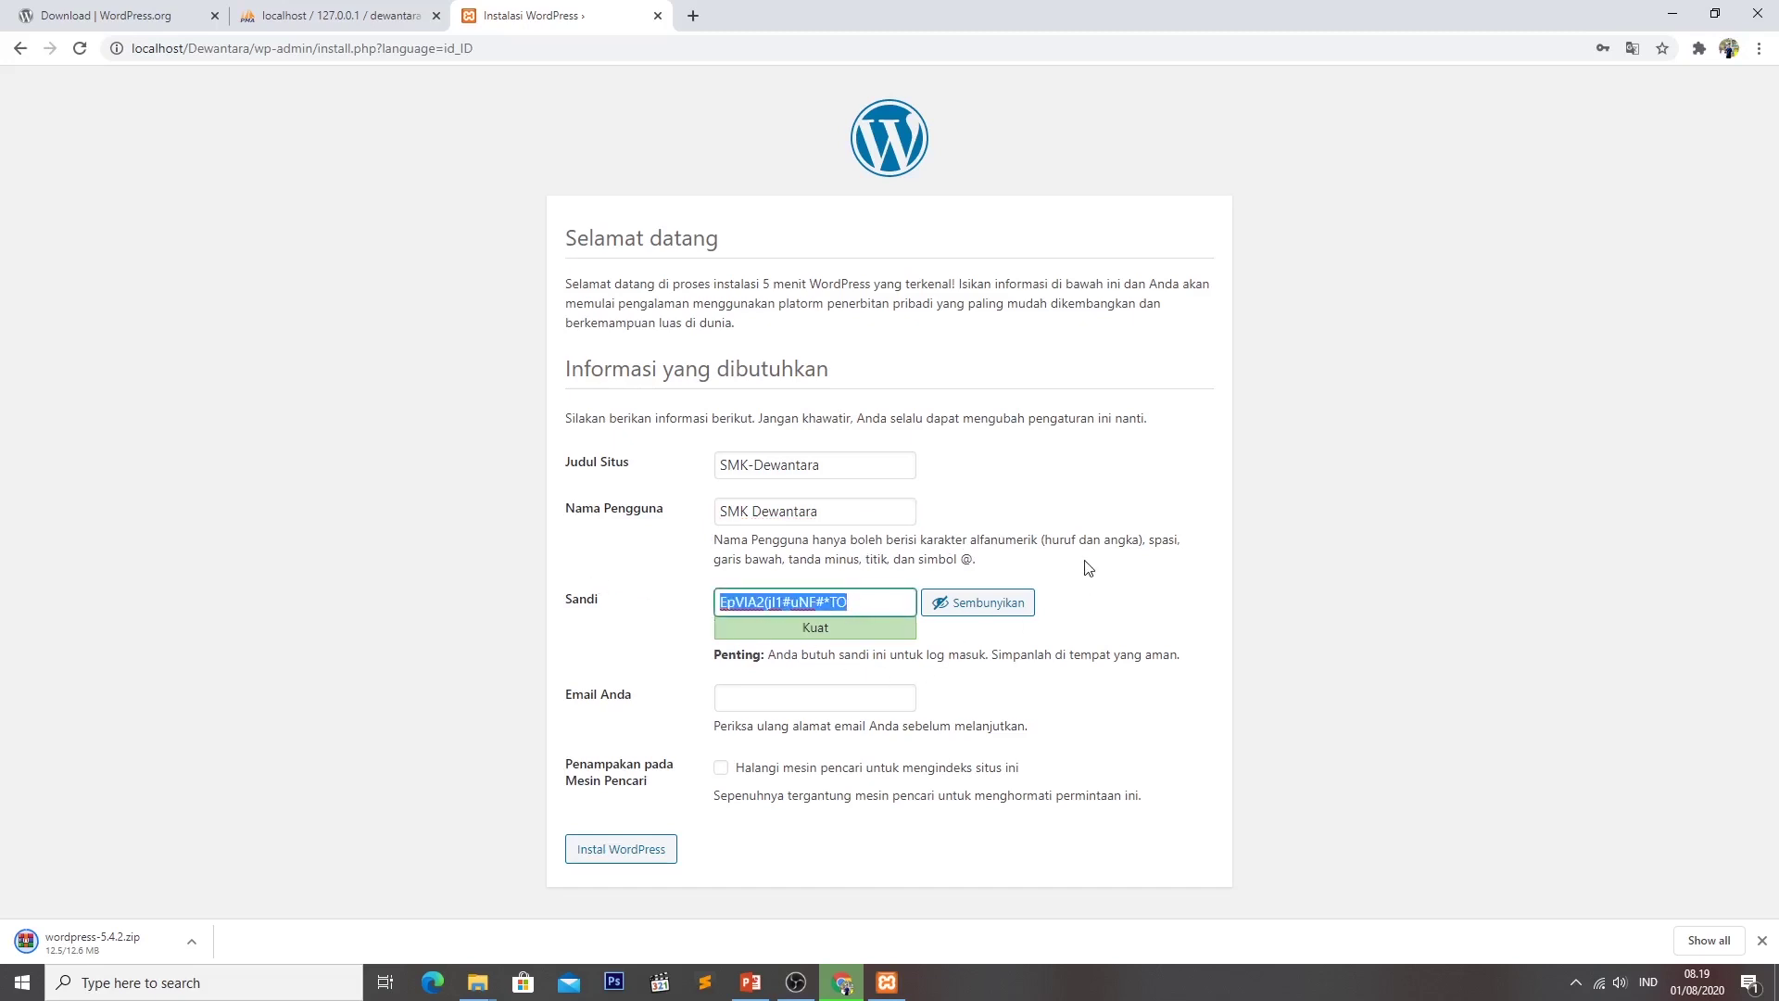
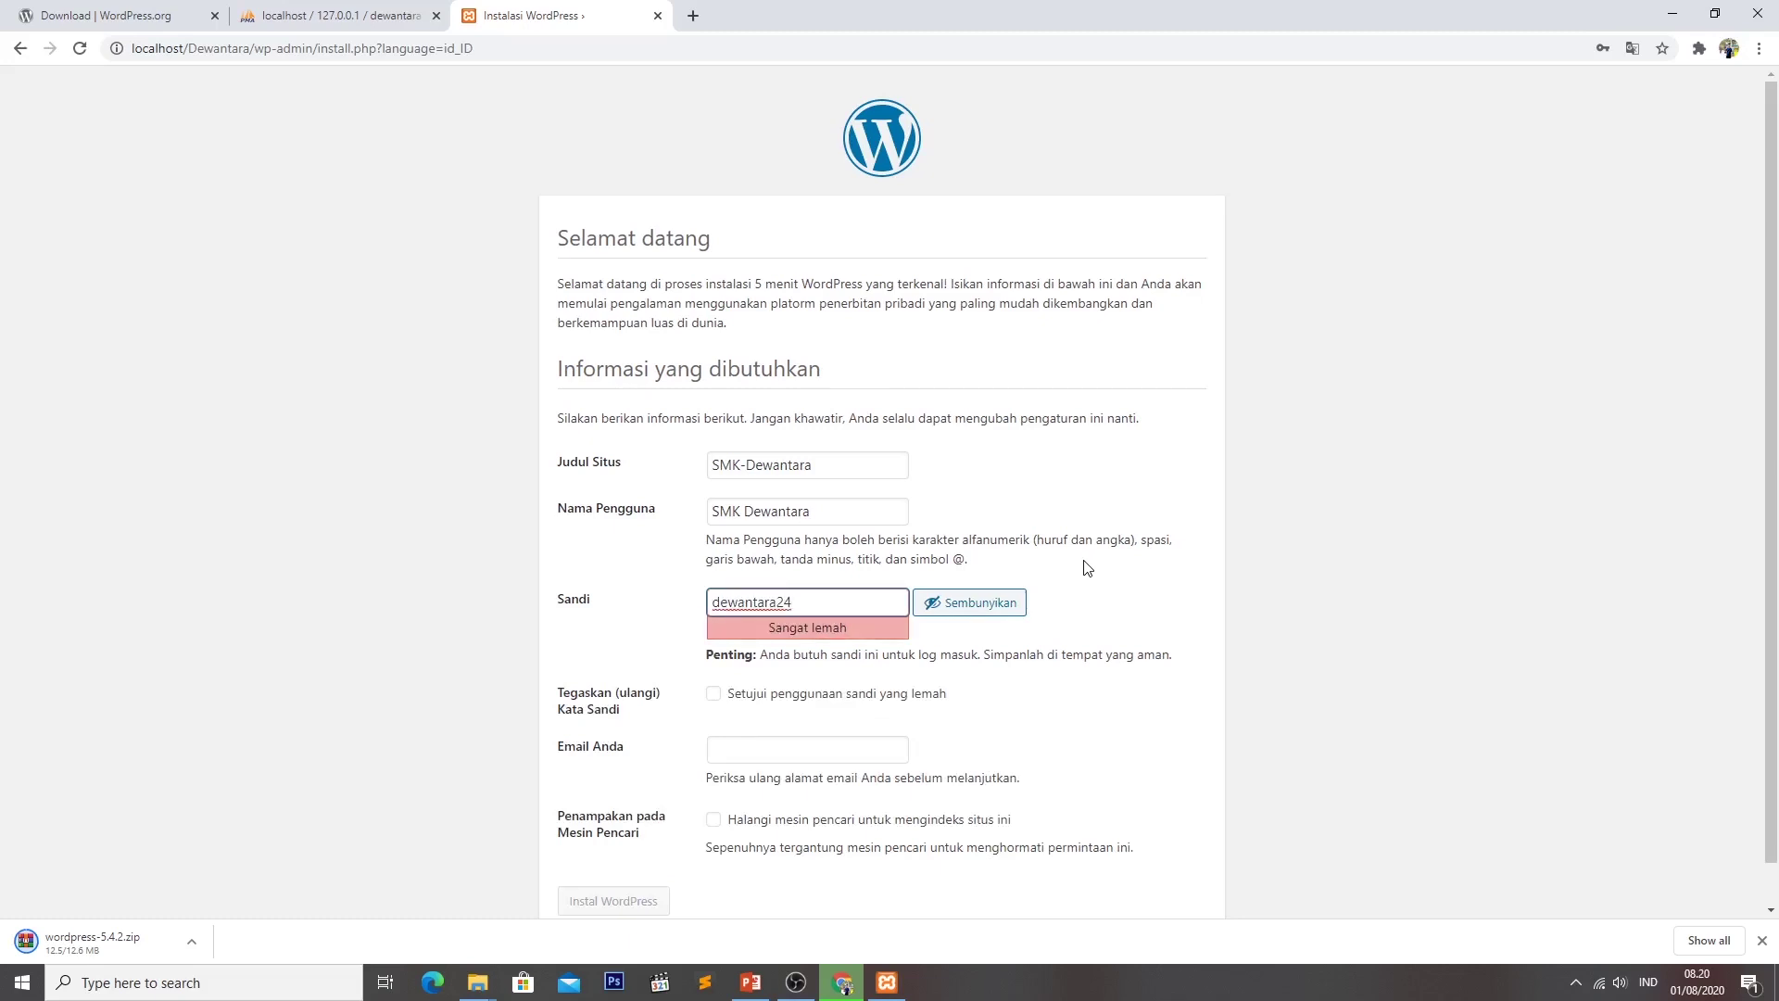
pyautogui.click(1127, 613)
pyautogui.scroll(-1, 639, 709)
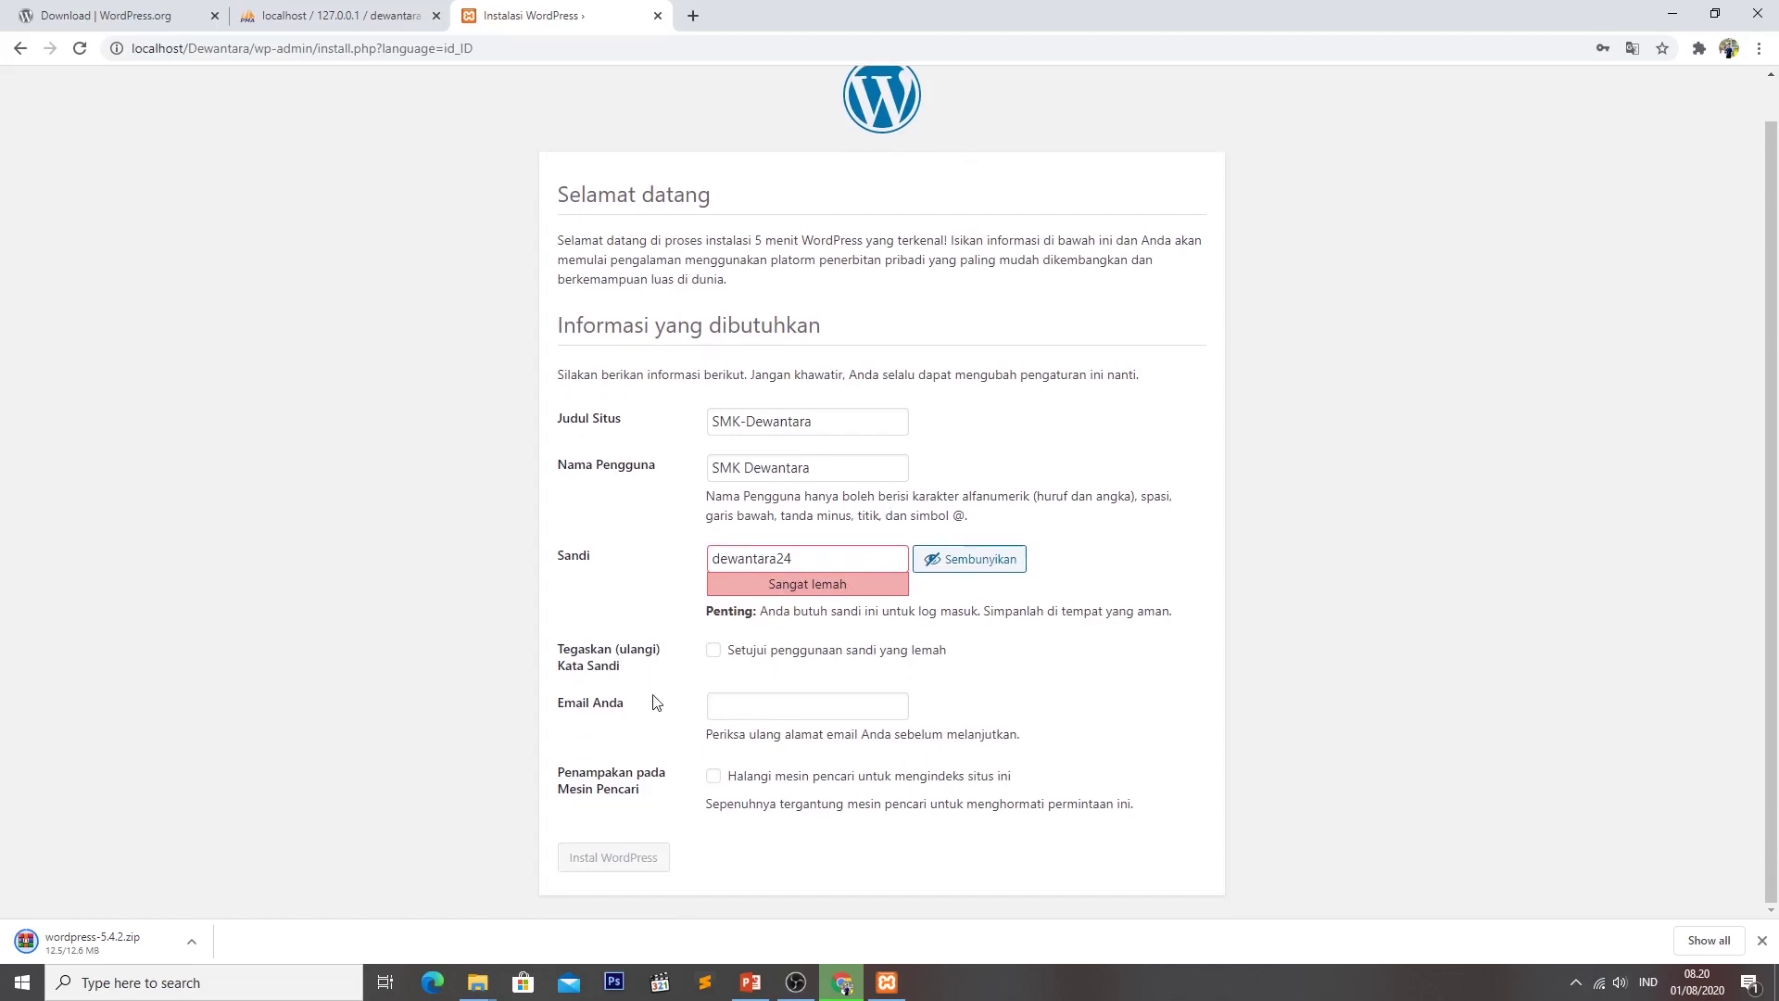
# Allow the weak password, autofill the admin e-mail, and delete the space from the username.
pyautogui.click(713, 650)
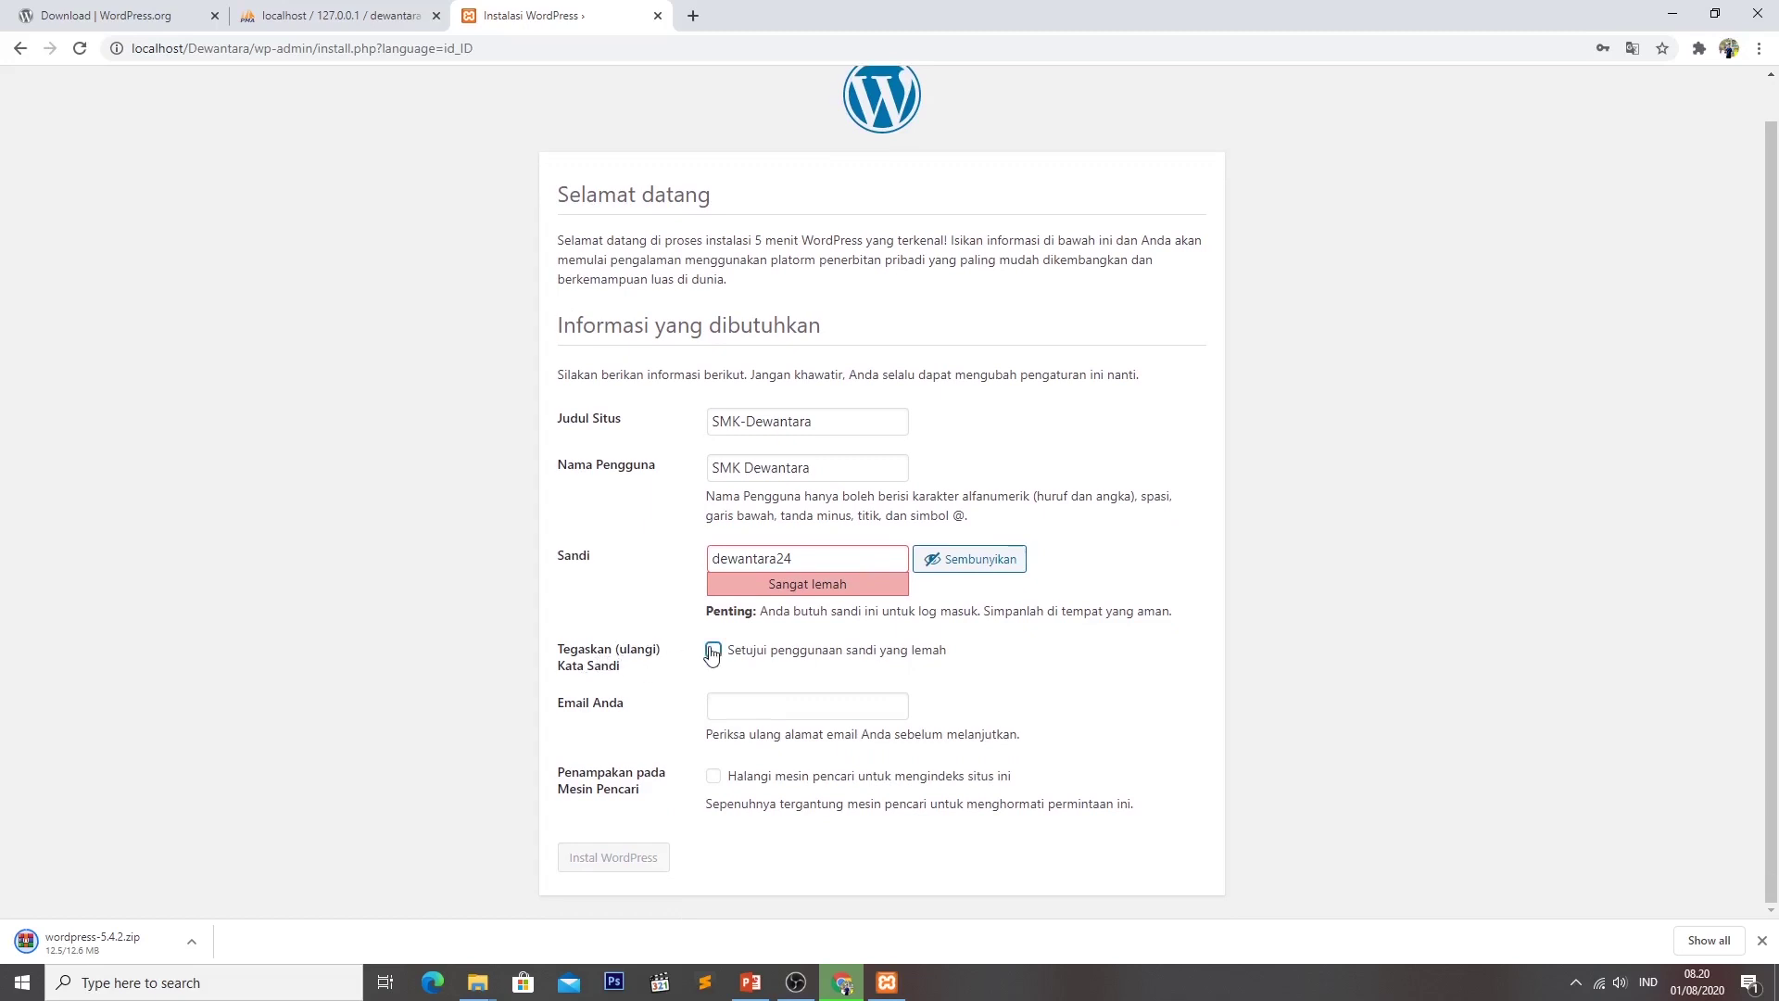
pyautogui.click(789, 713)
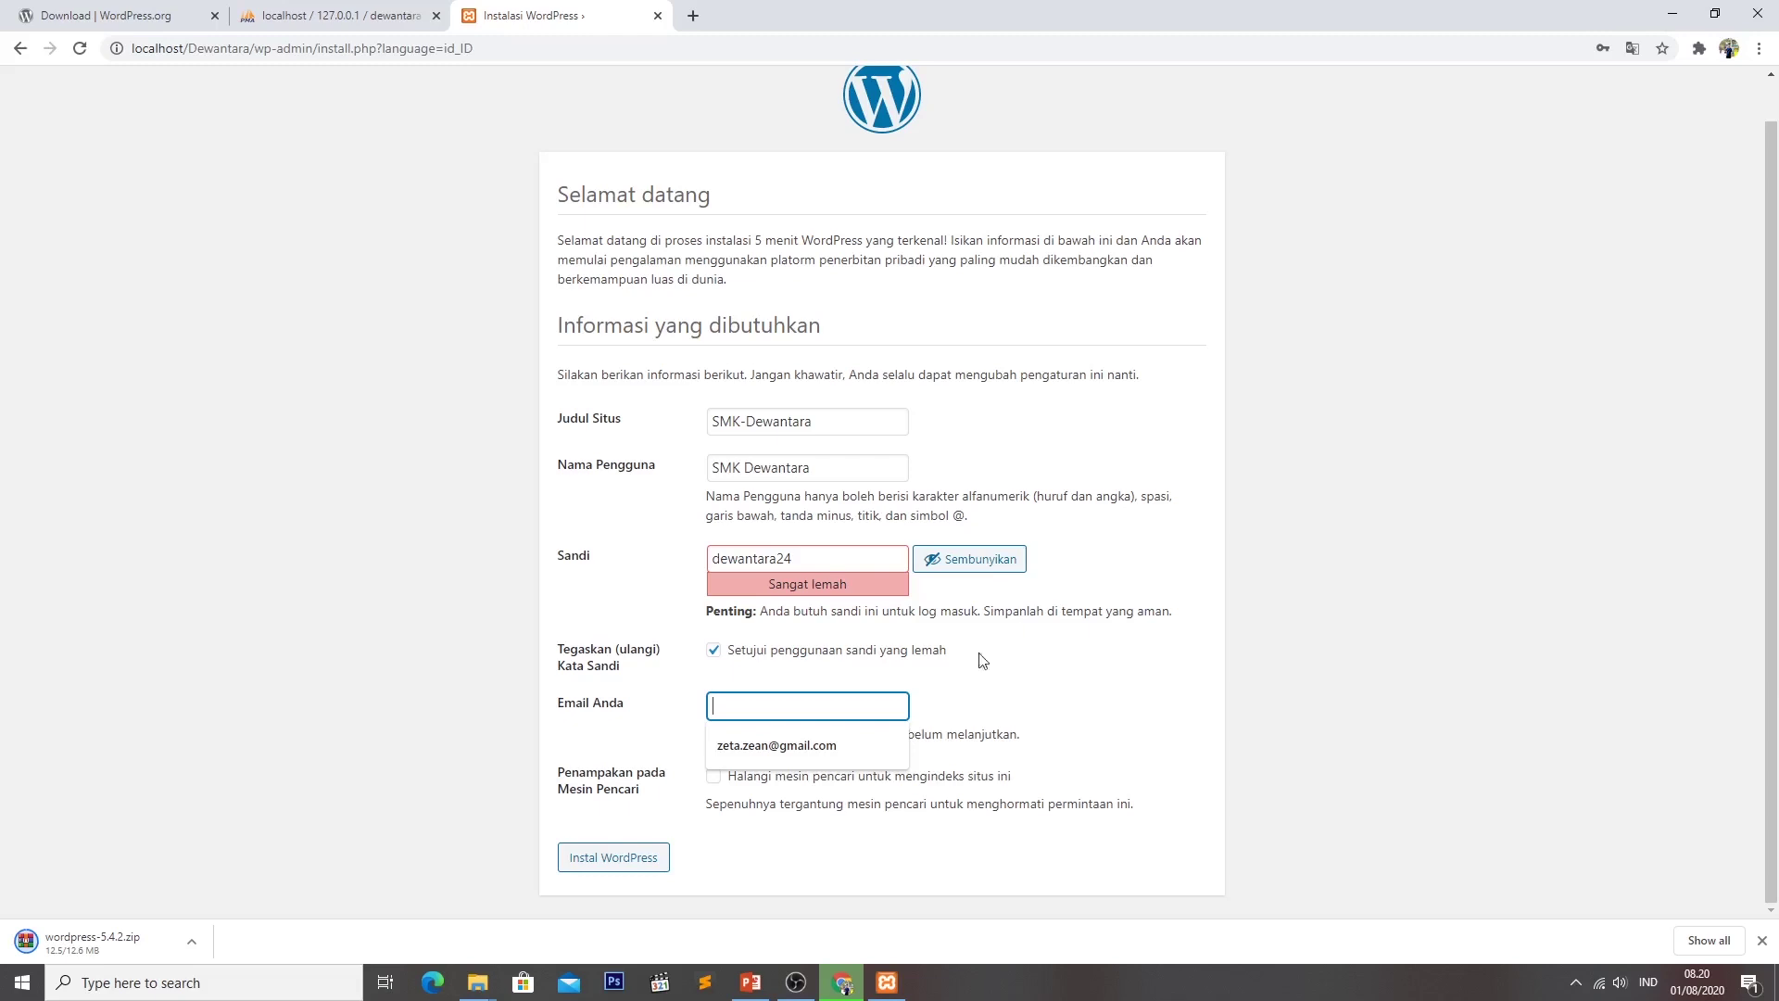
pyautogui.click(842, 741)
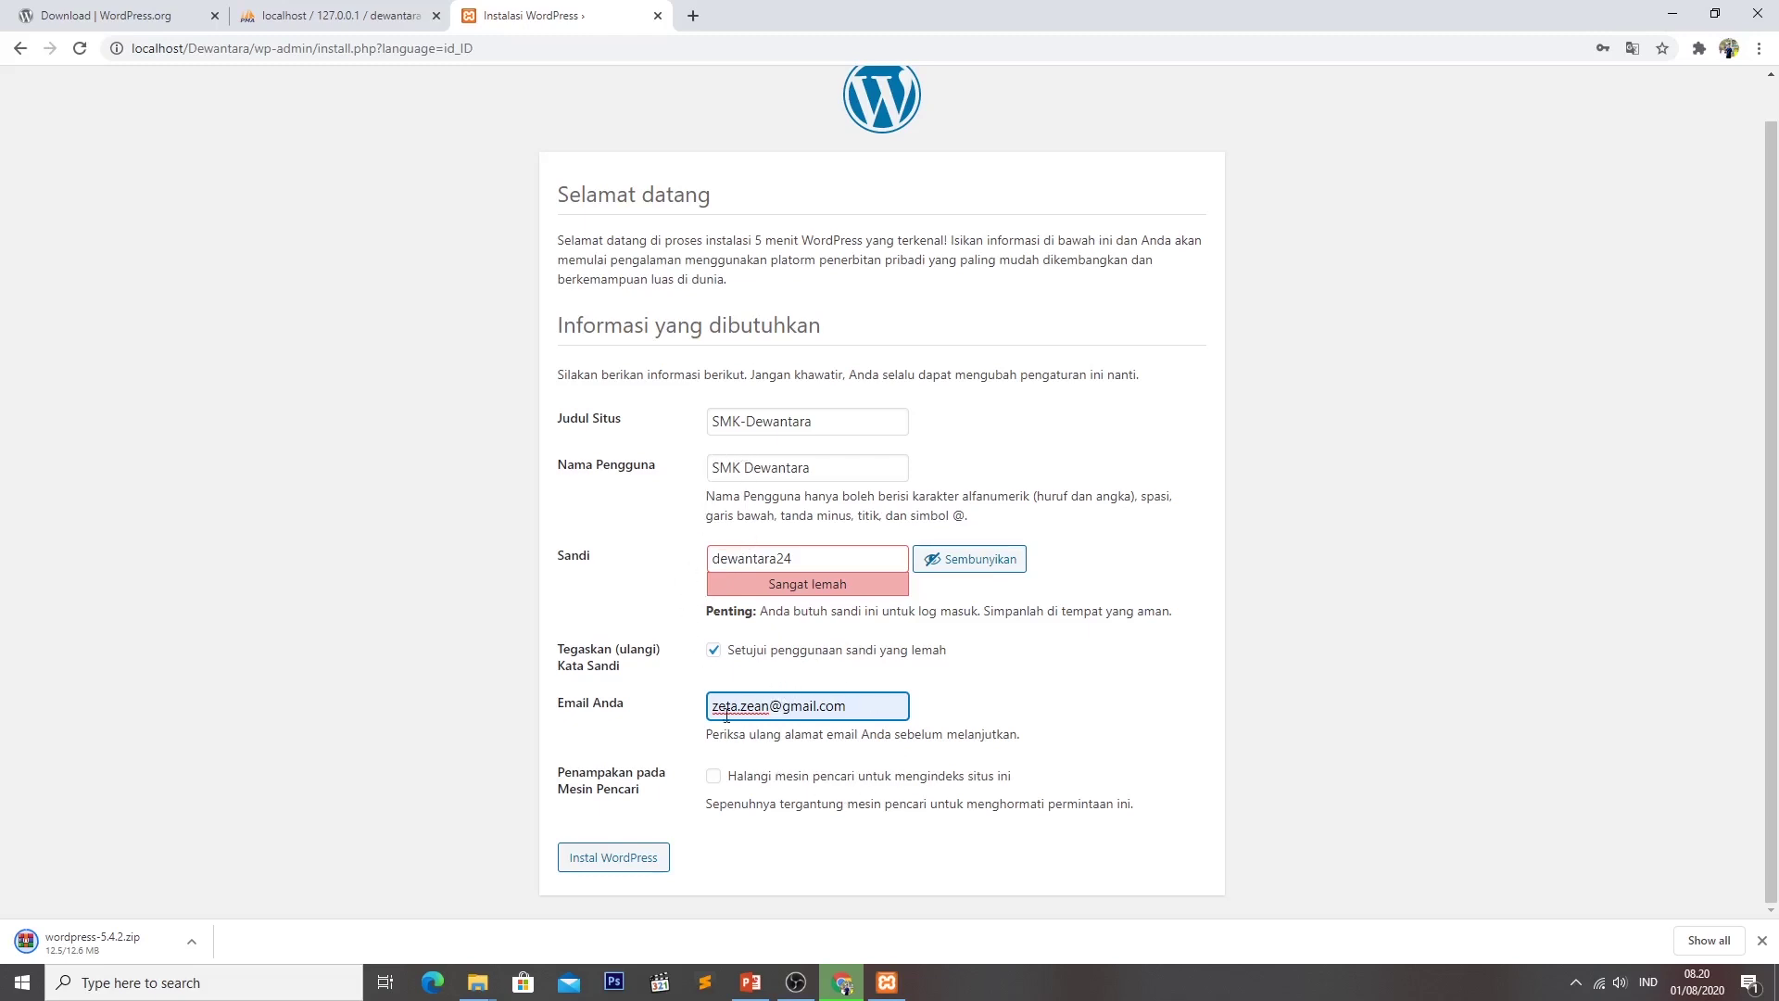
pyautogui.click(747, 468)
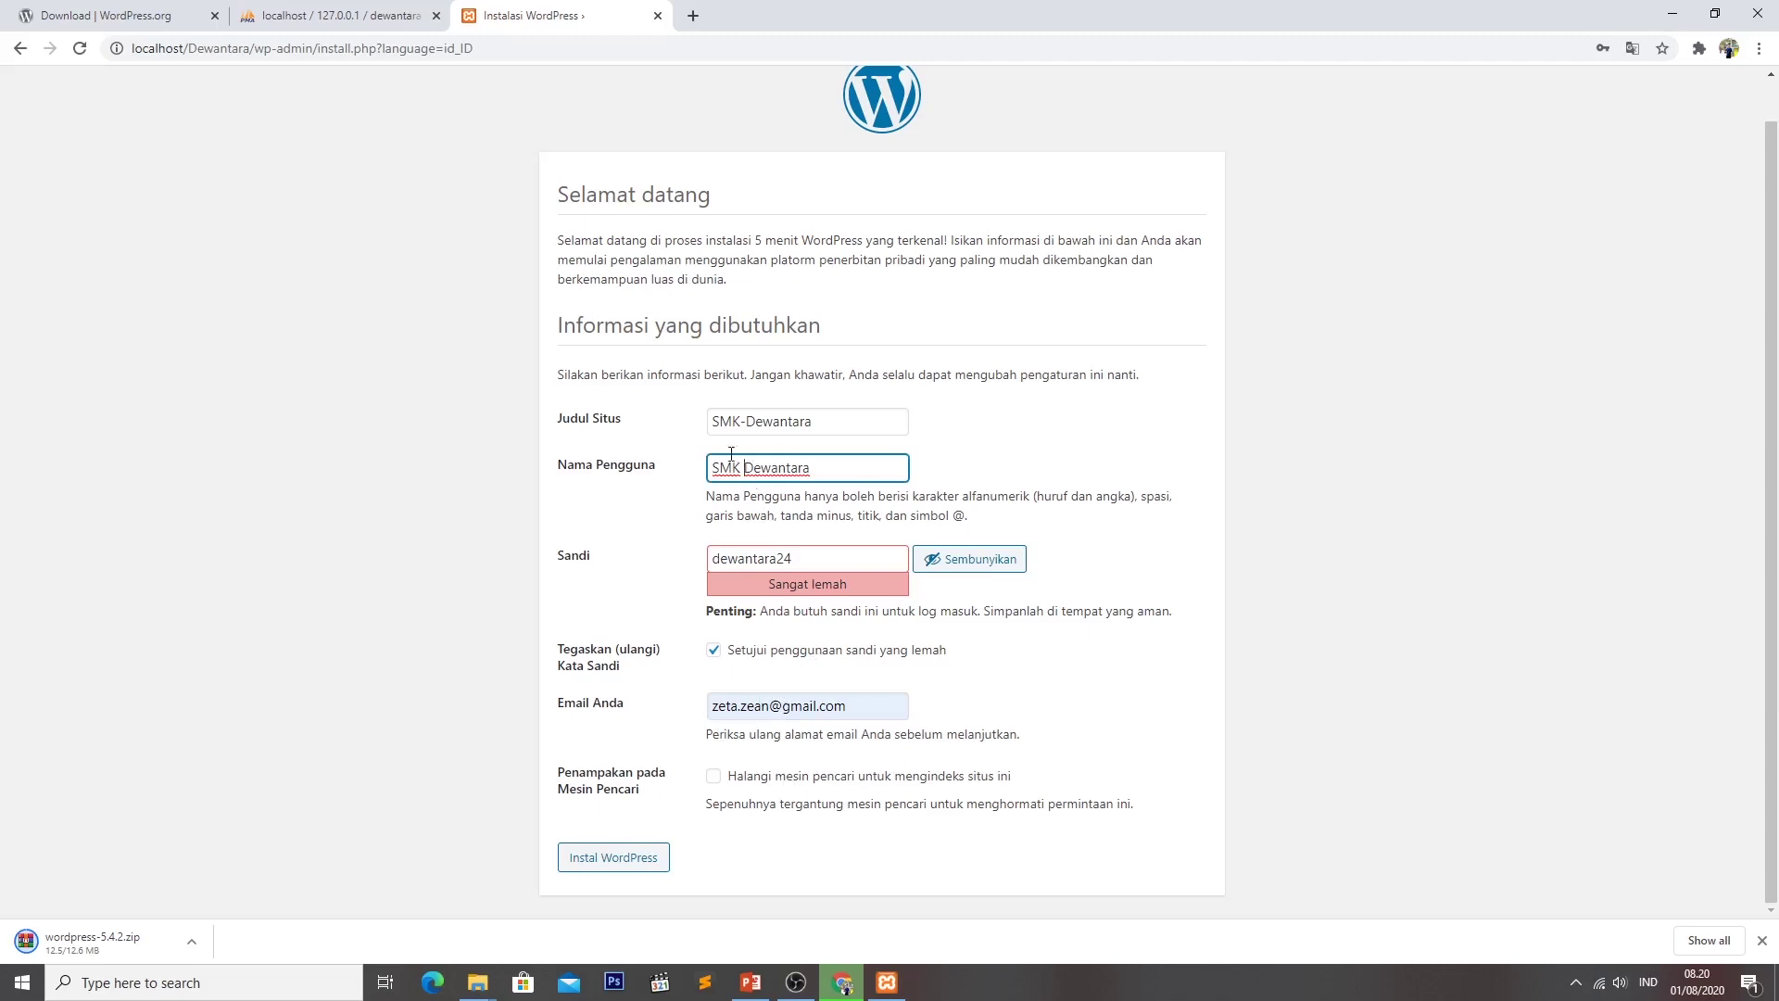
pyautogui.press('BackSpace')
# Run the installation, then log in as SMKDewantara with the account password, checking it via the eye icon.
pyautogui.click(607, 857)
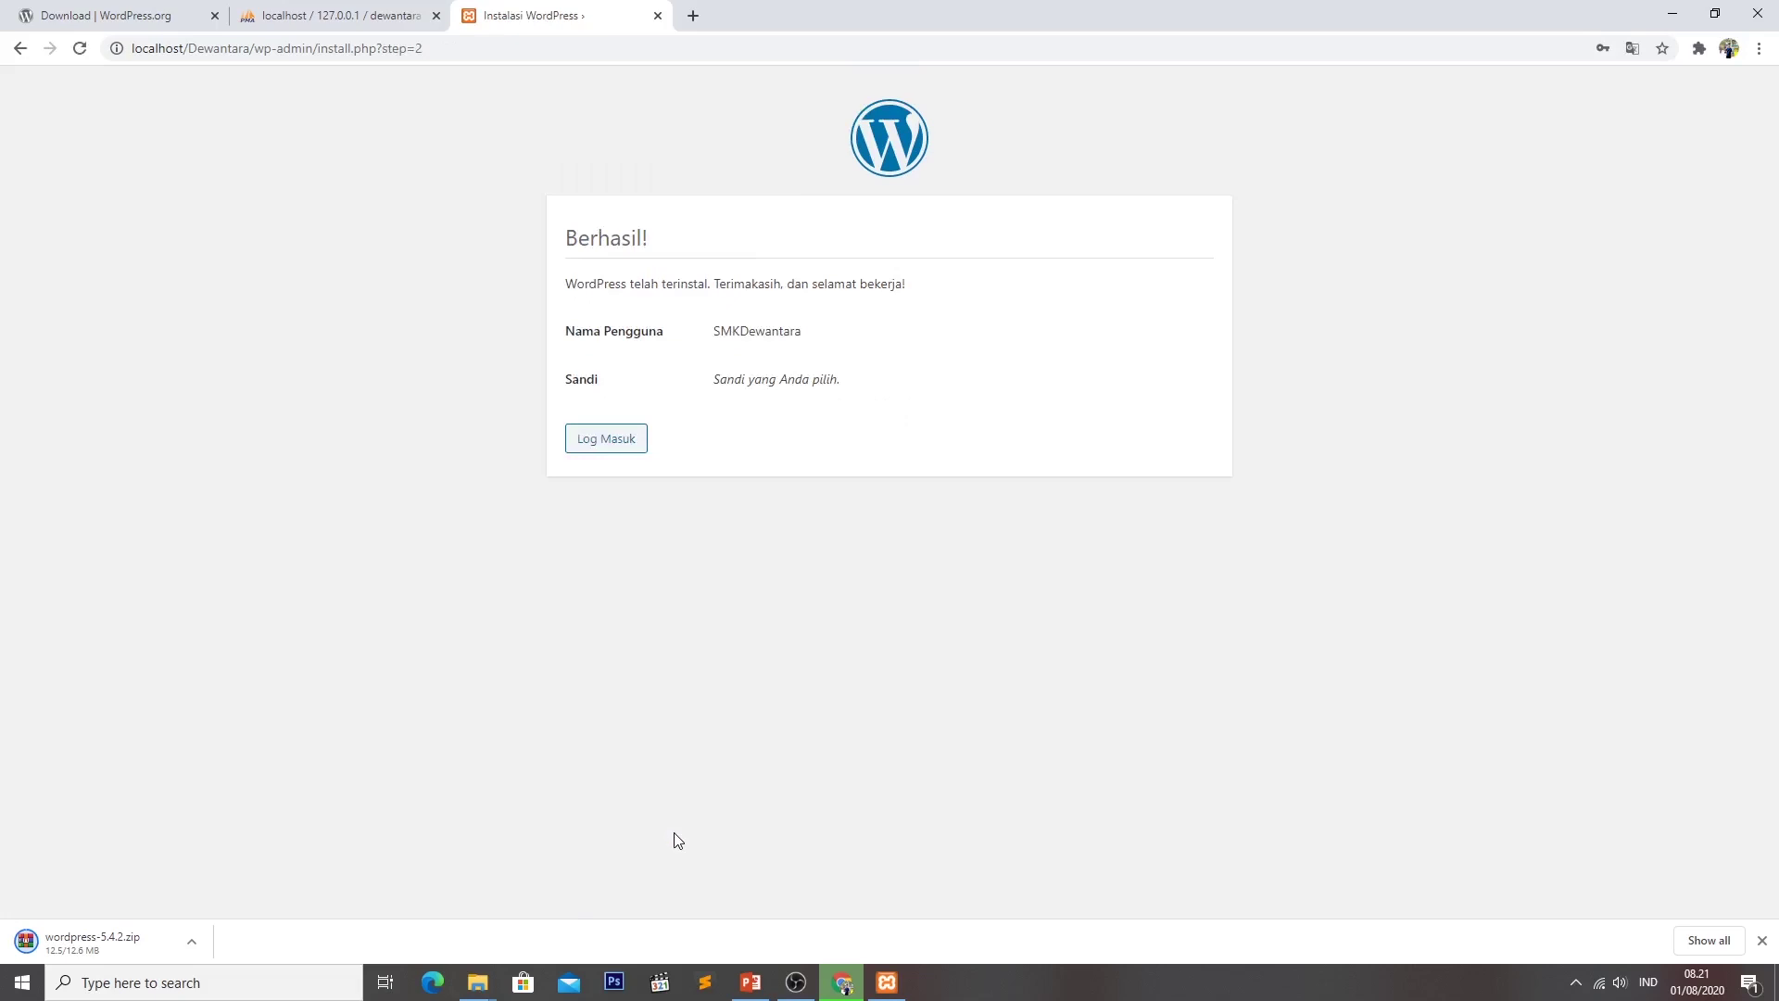
pyautogui.click(606, 439)
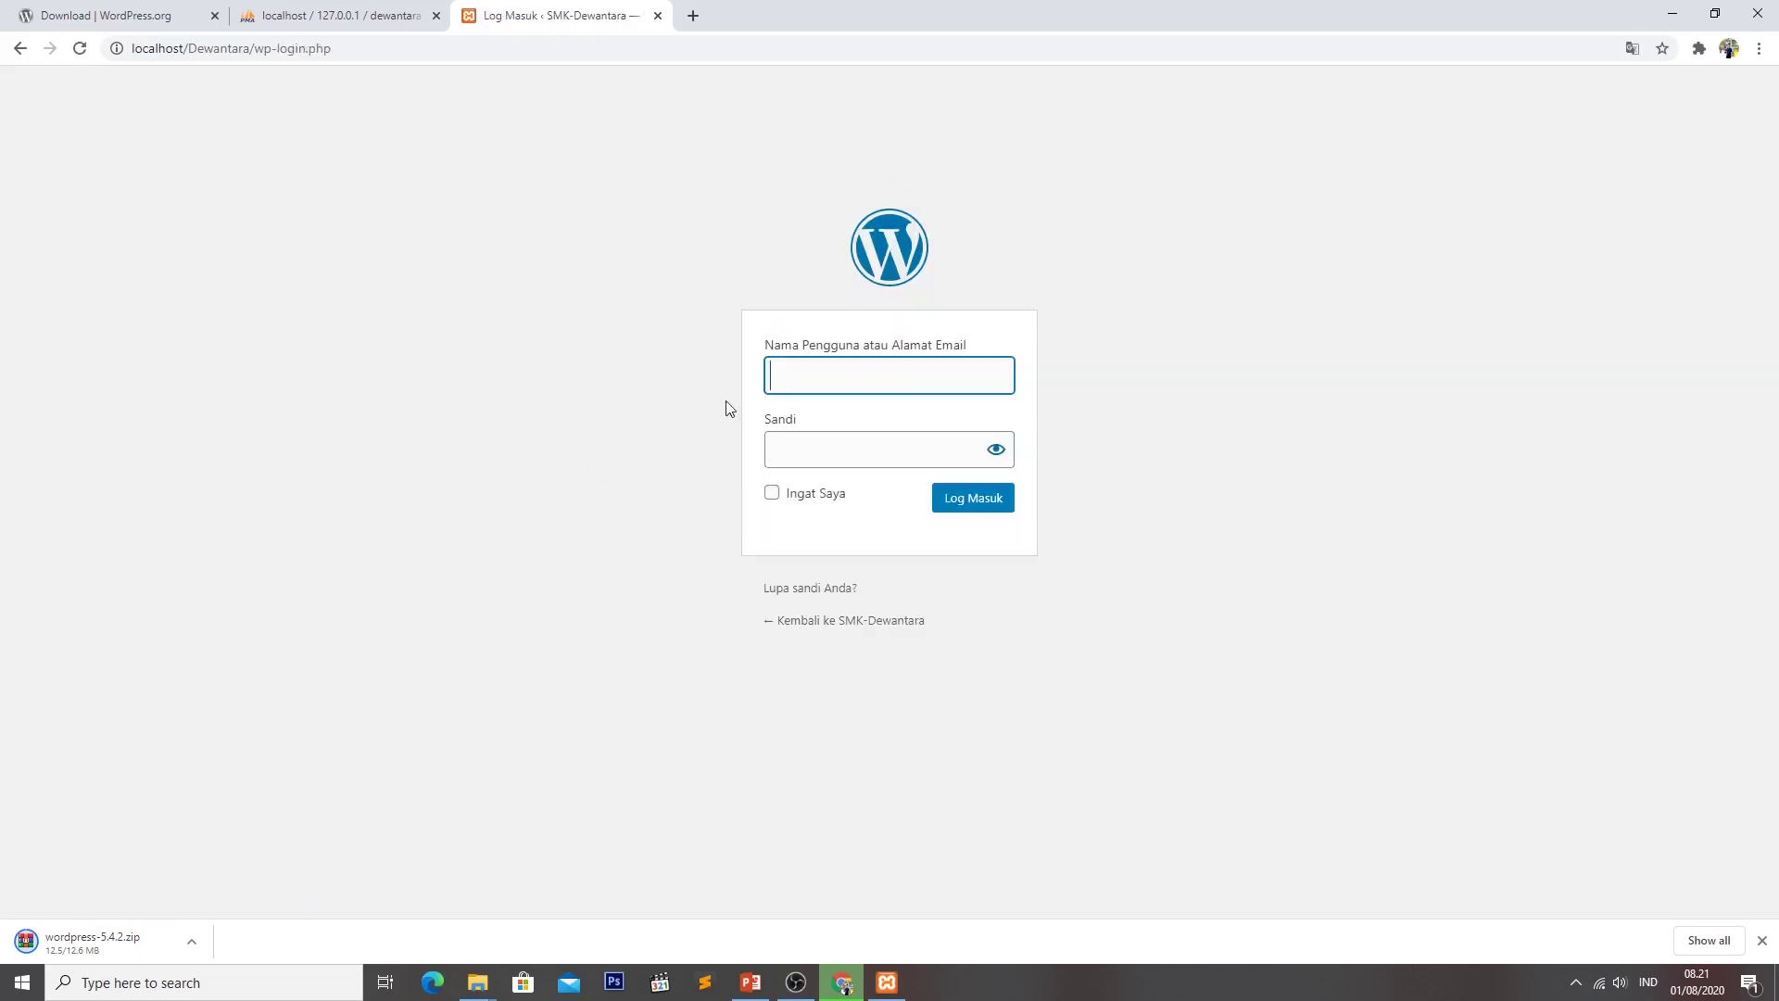
pyautogui.click(776, 376)
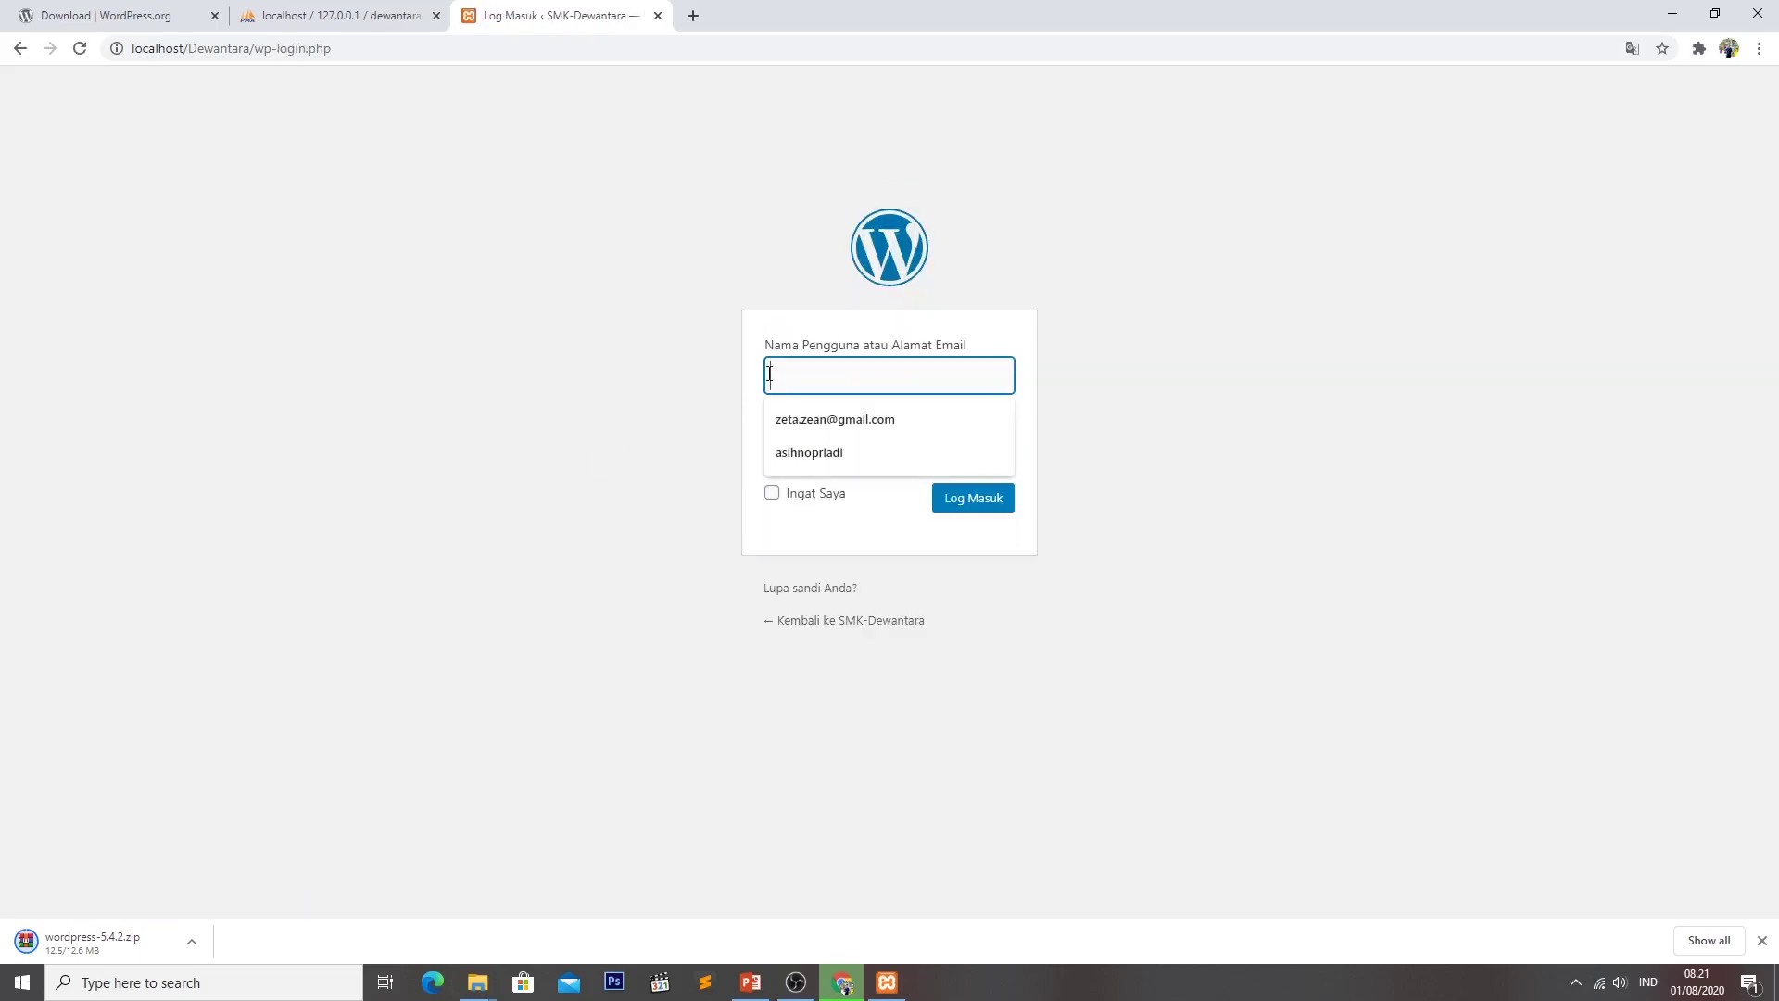
pyautogui.write('SMKDewantara')
pyautogui.press('Tab')
pyautogui.write('aaaaaaa')
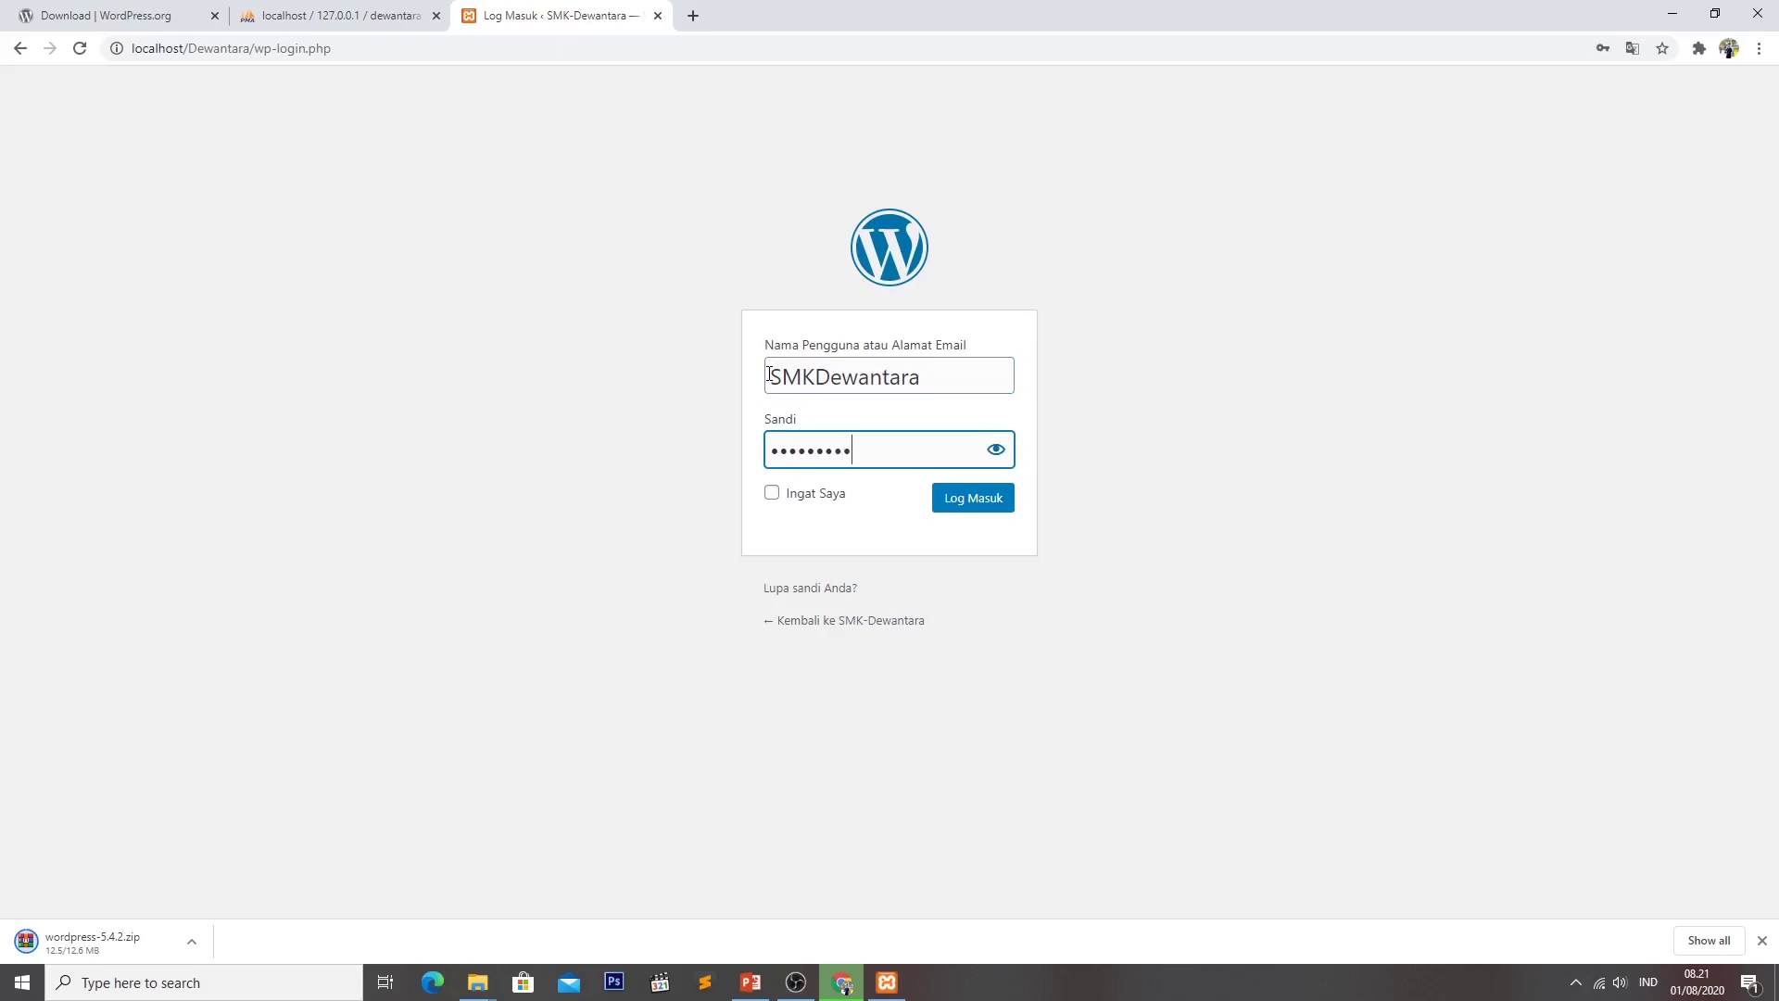
pyautogui.click(998, 451)
pyautogui.click(998, 452)
pyautogui.click(1008, 497)
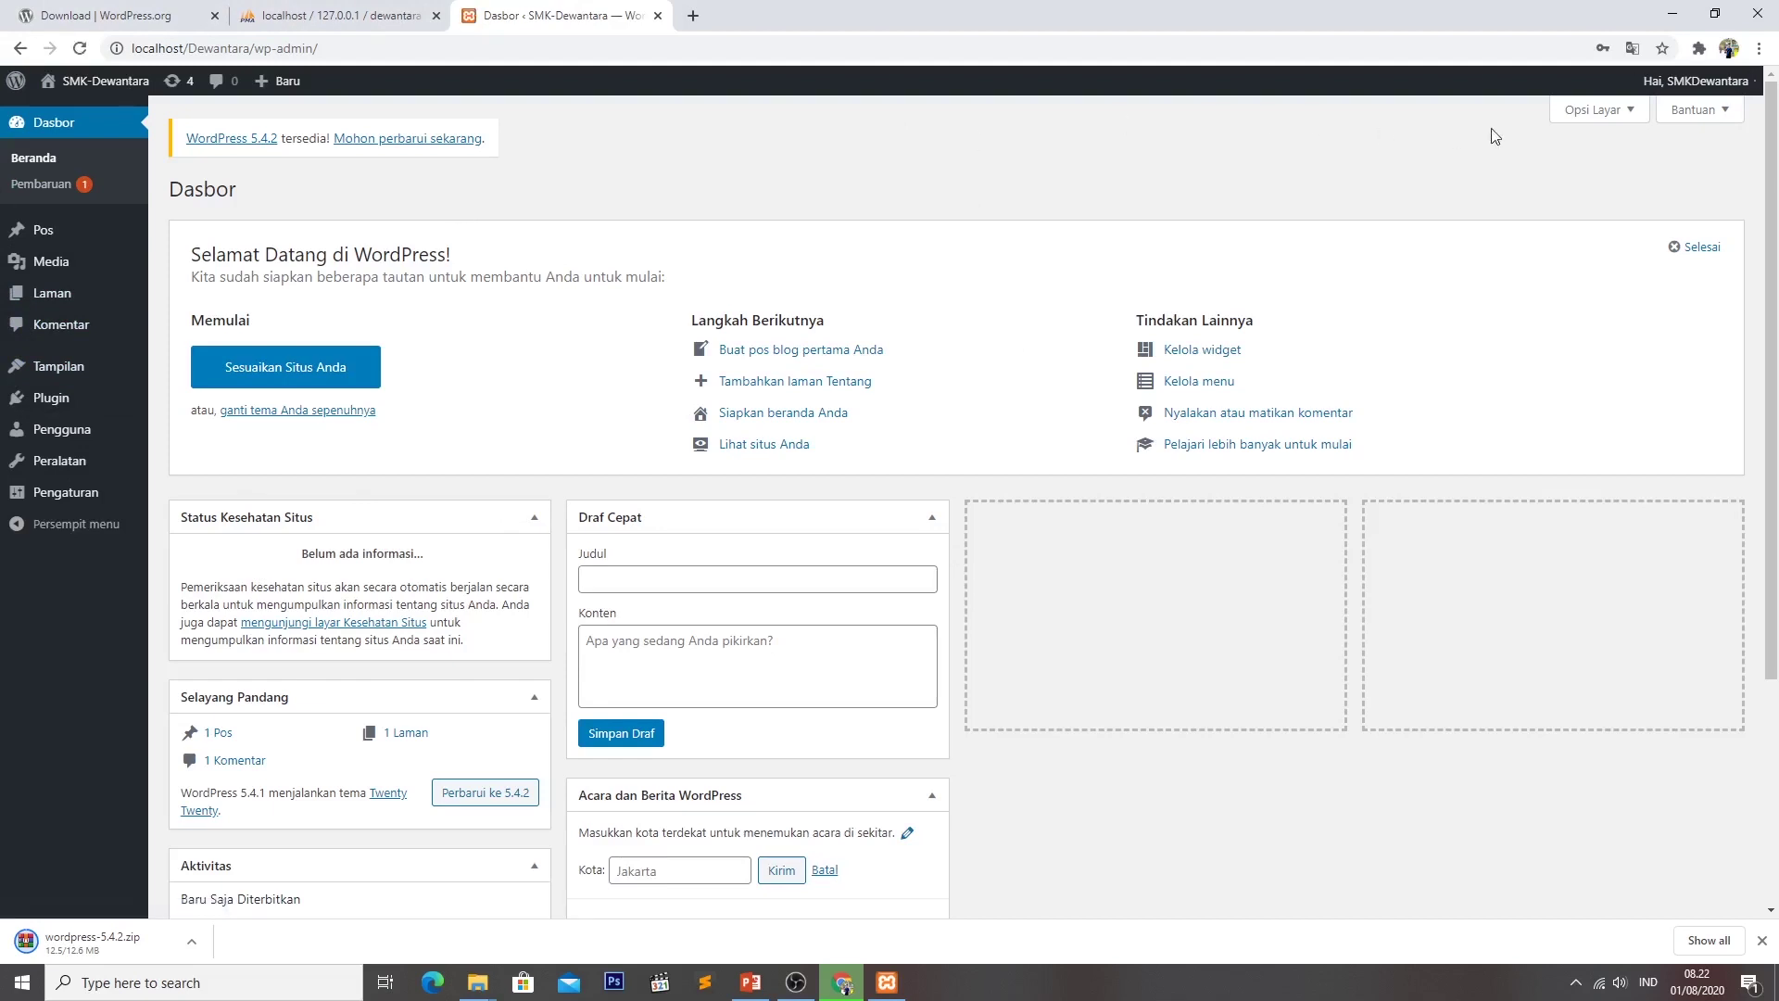
pyautogui.moveTo(1685, 88)
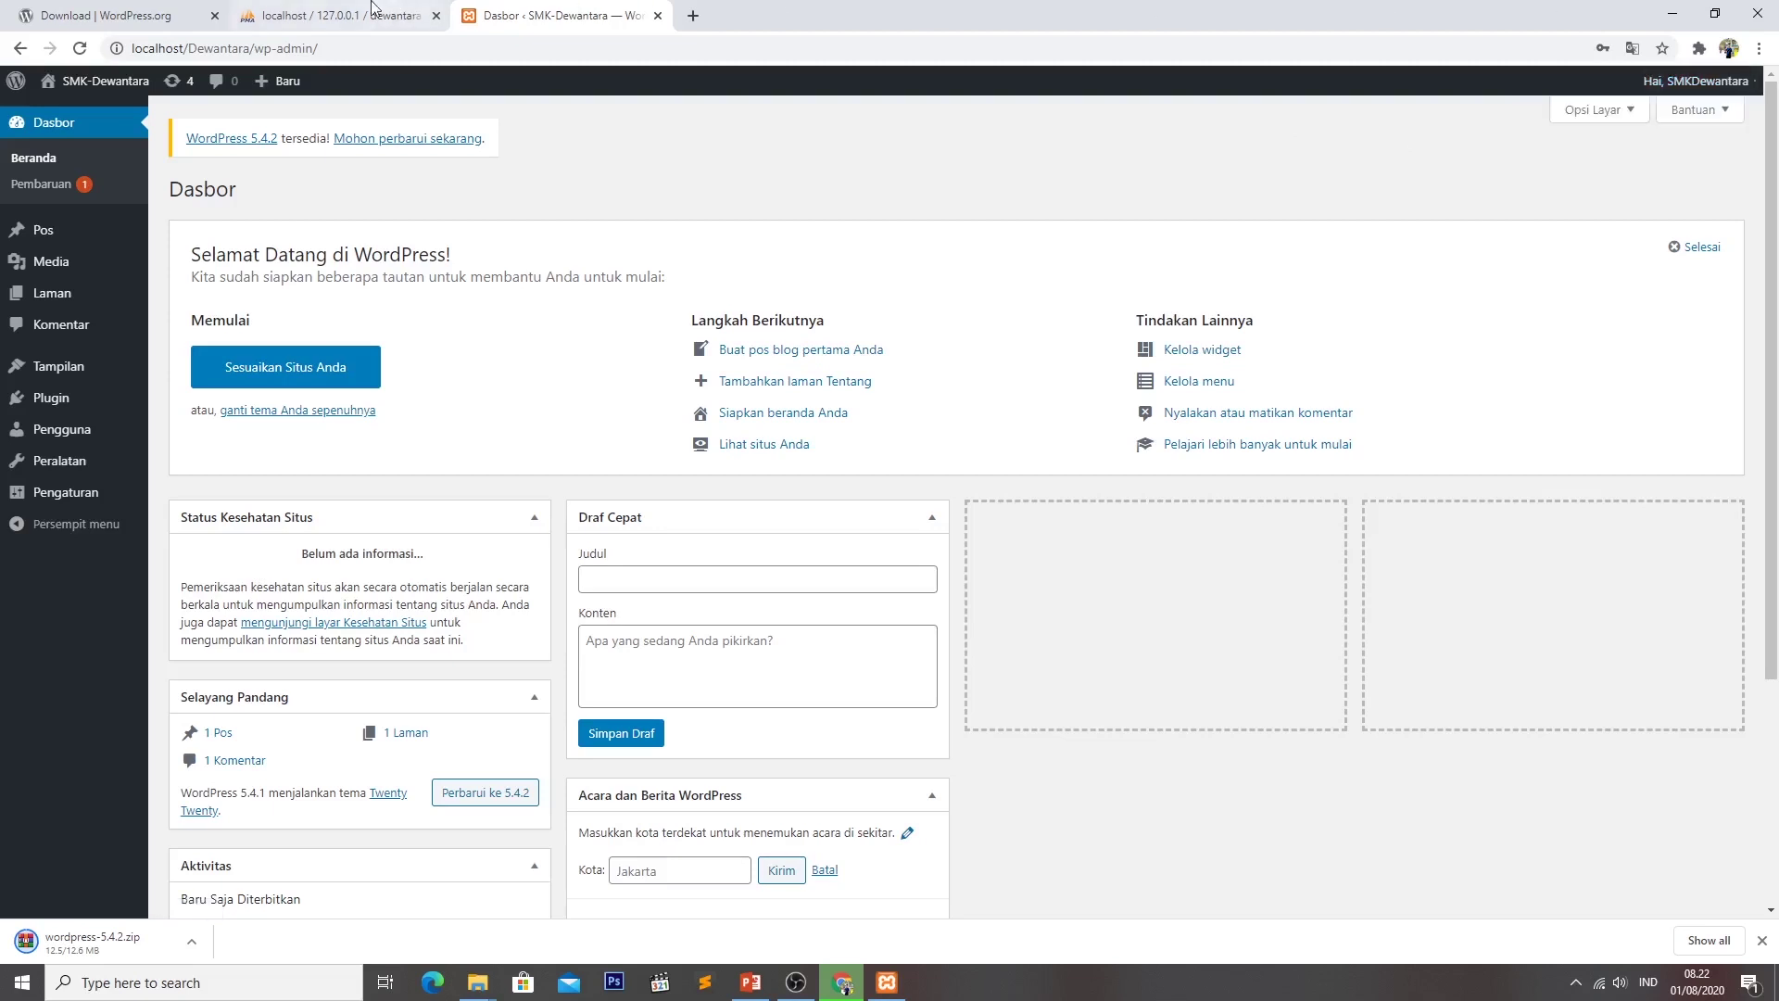
# Reload the dewantara database in phpMyAdmin to list the 12 wp_ tables, including wp_options, wp_posts and wp_users.
pyautogui.click(313, 19)
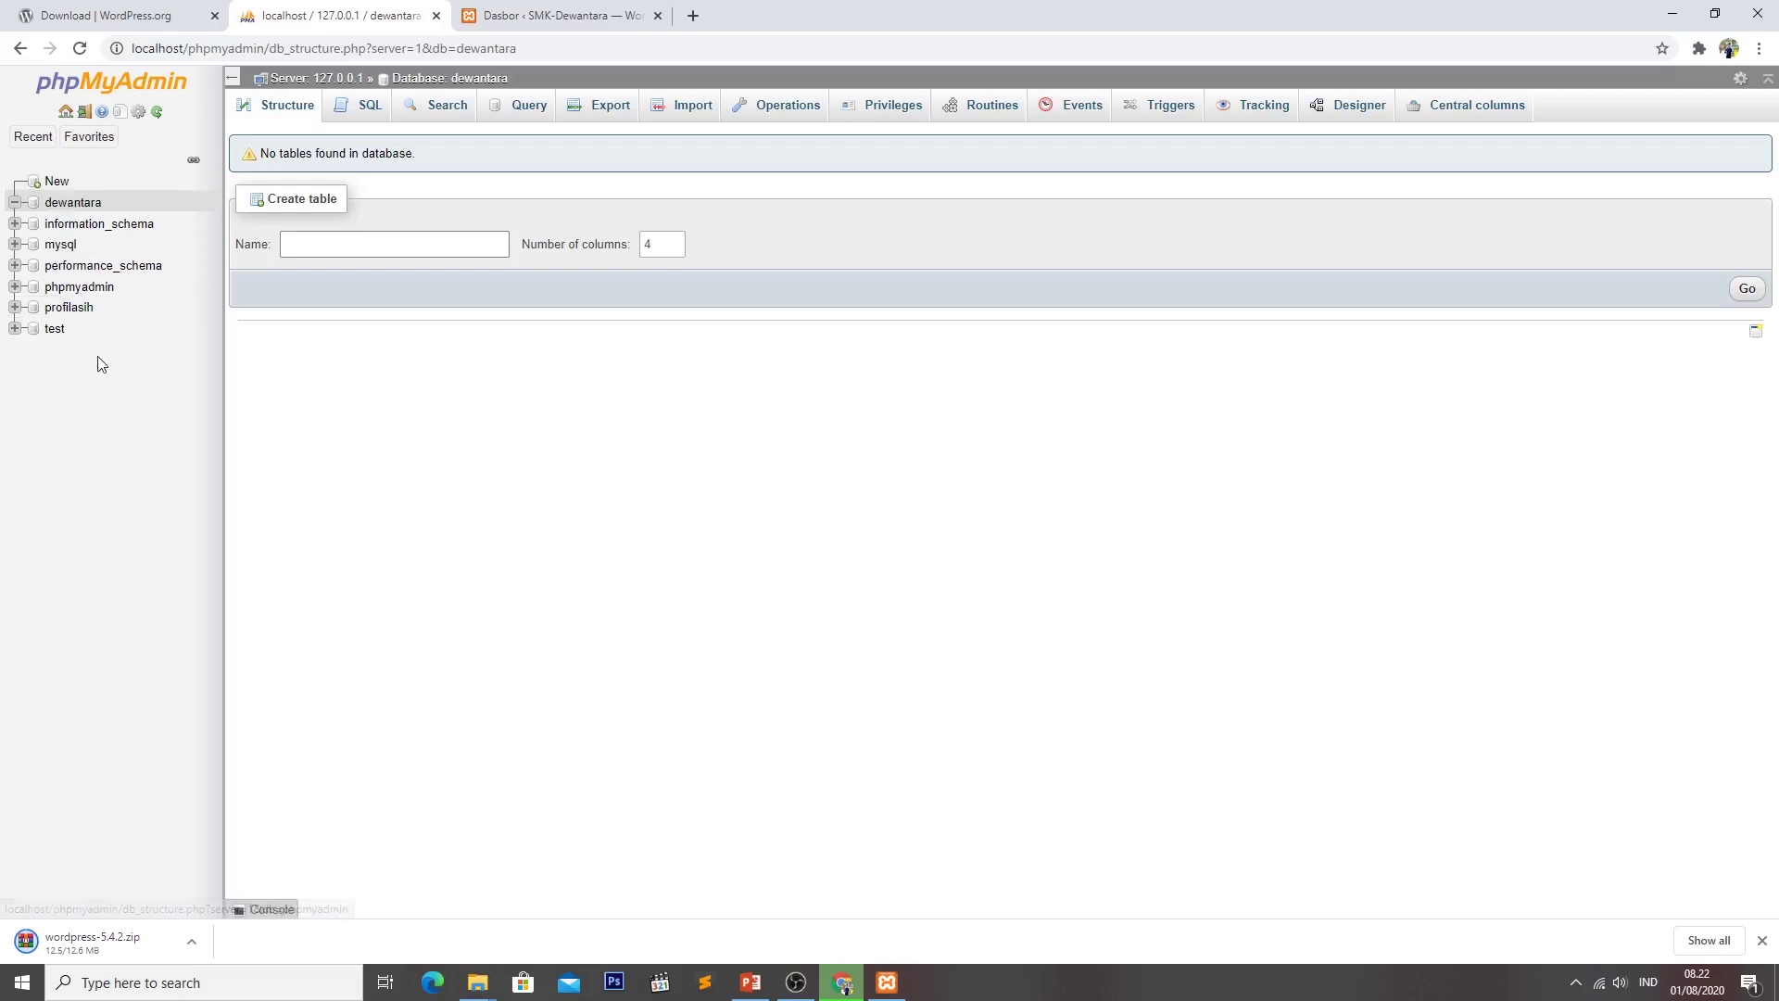
pyautogui.press('F5')
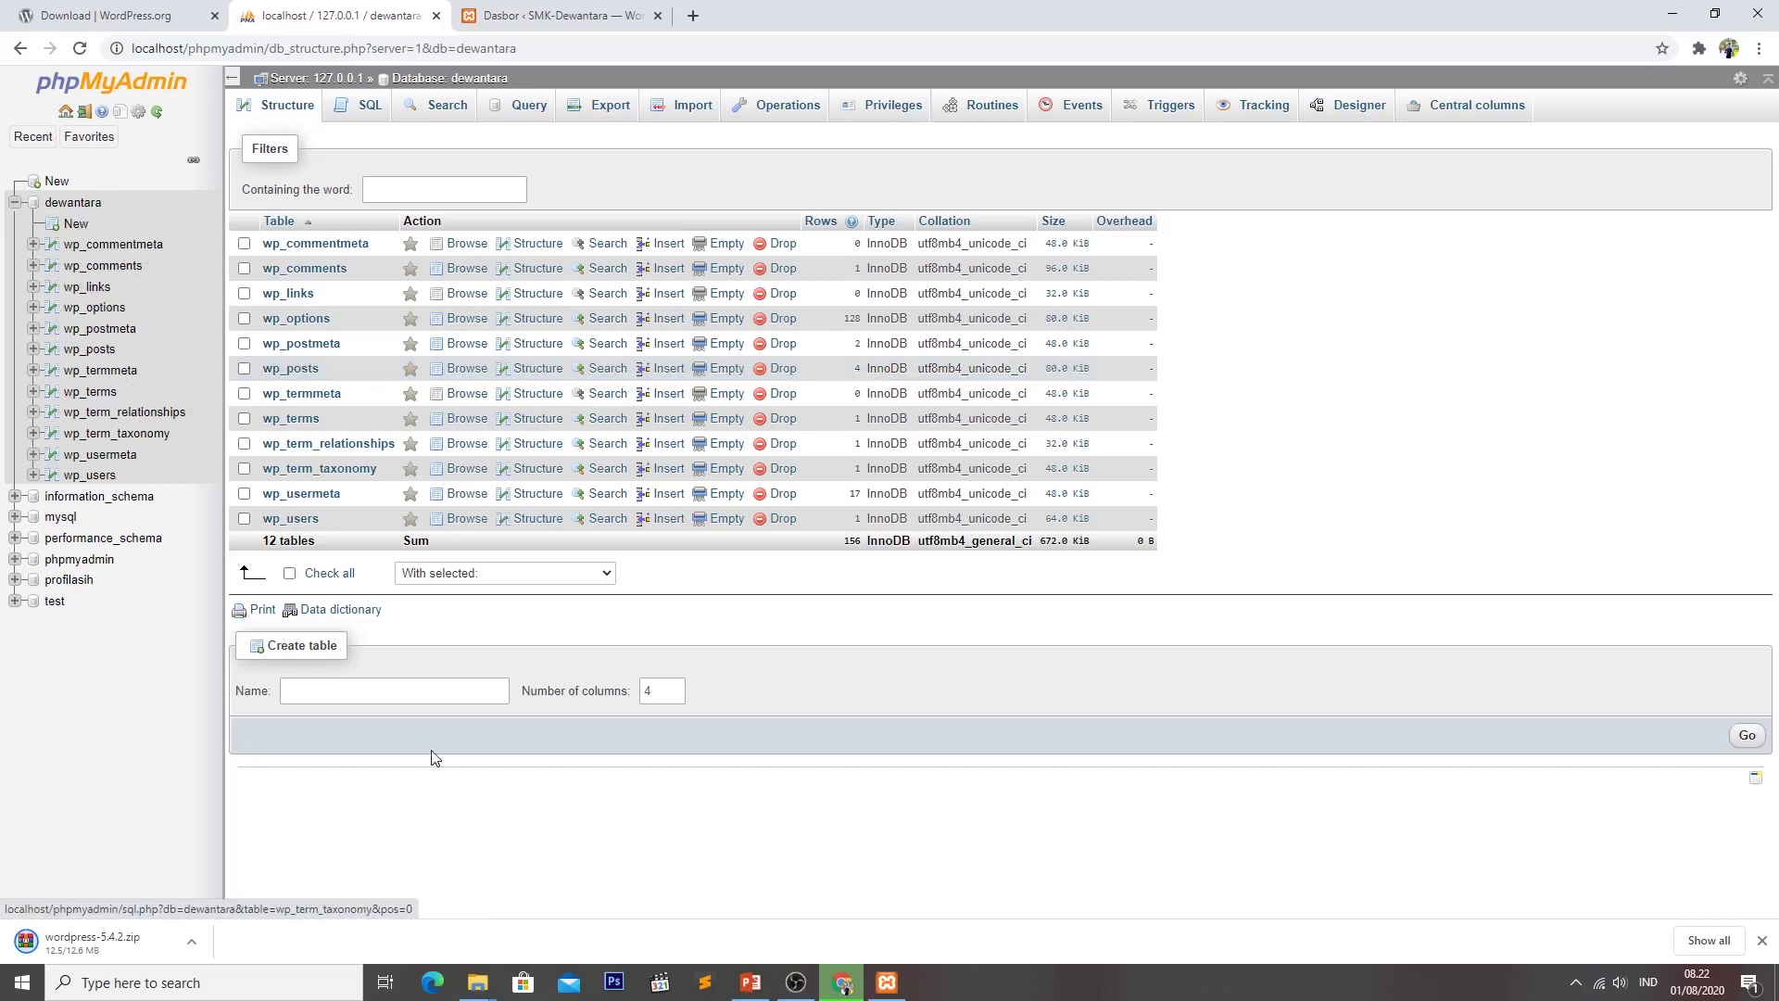
pyautogui.click(481, 980)
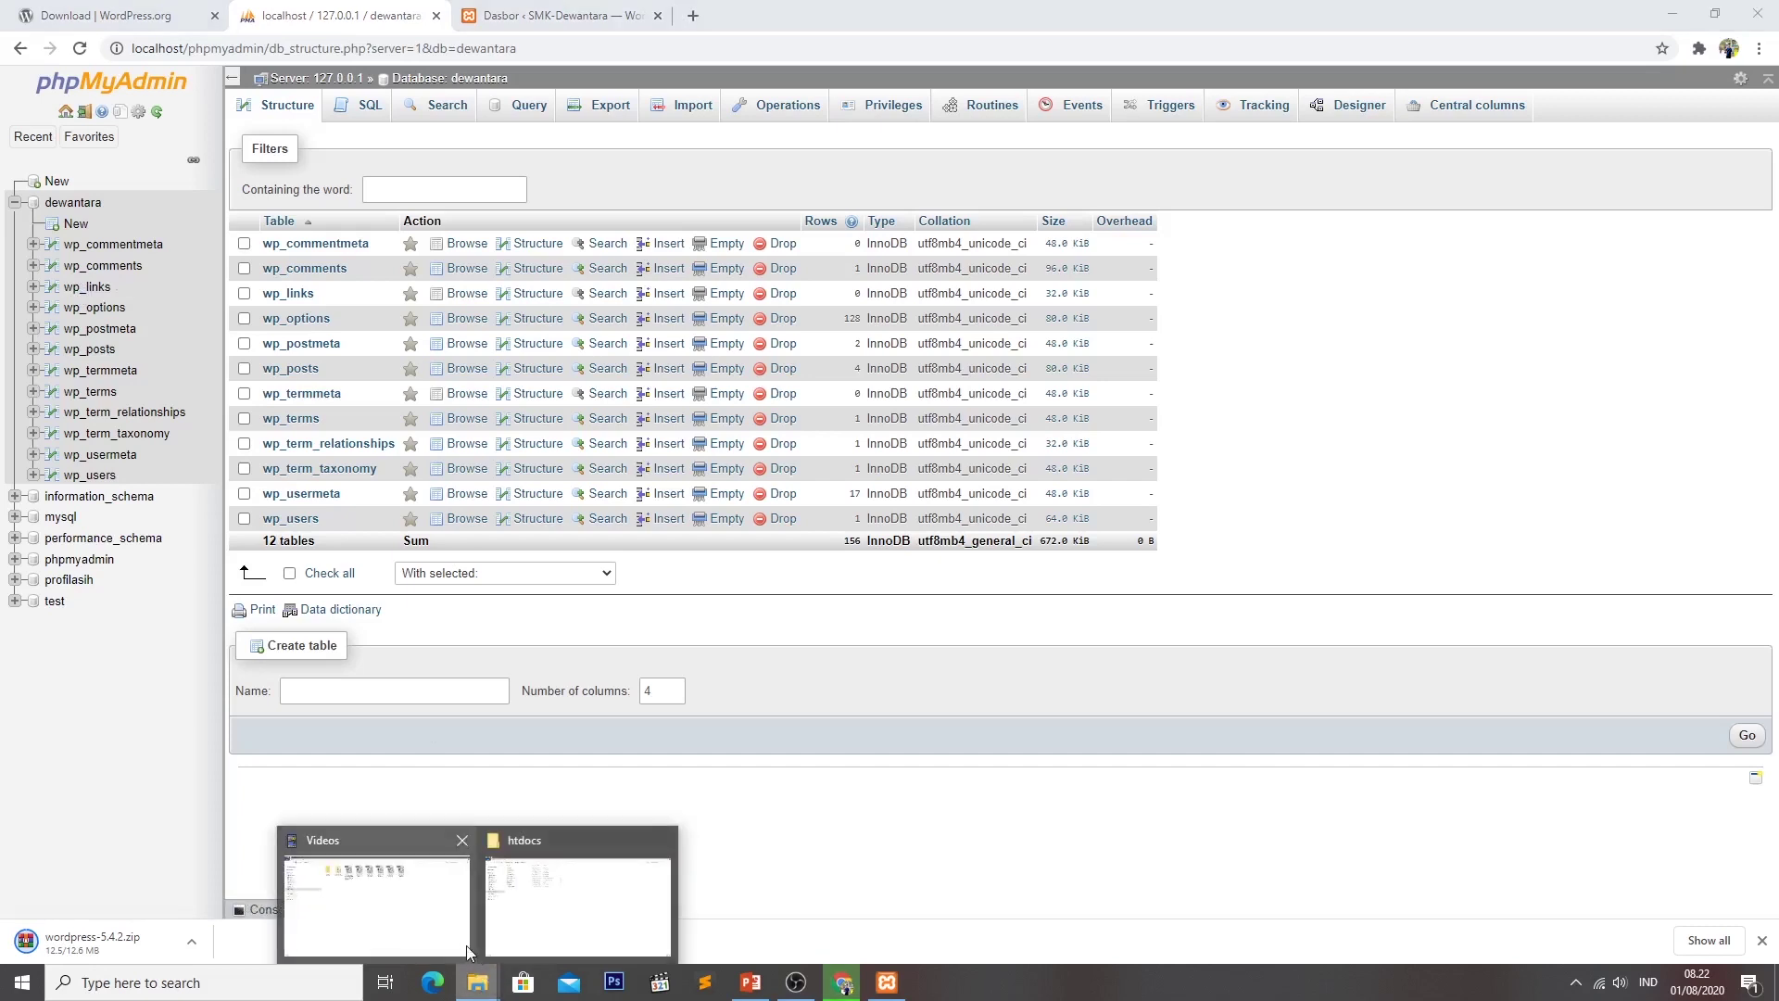
pyautogui.click(535, 908)
pyautogui.doubleClick(297, 289)
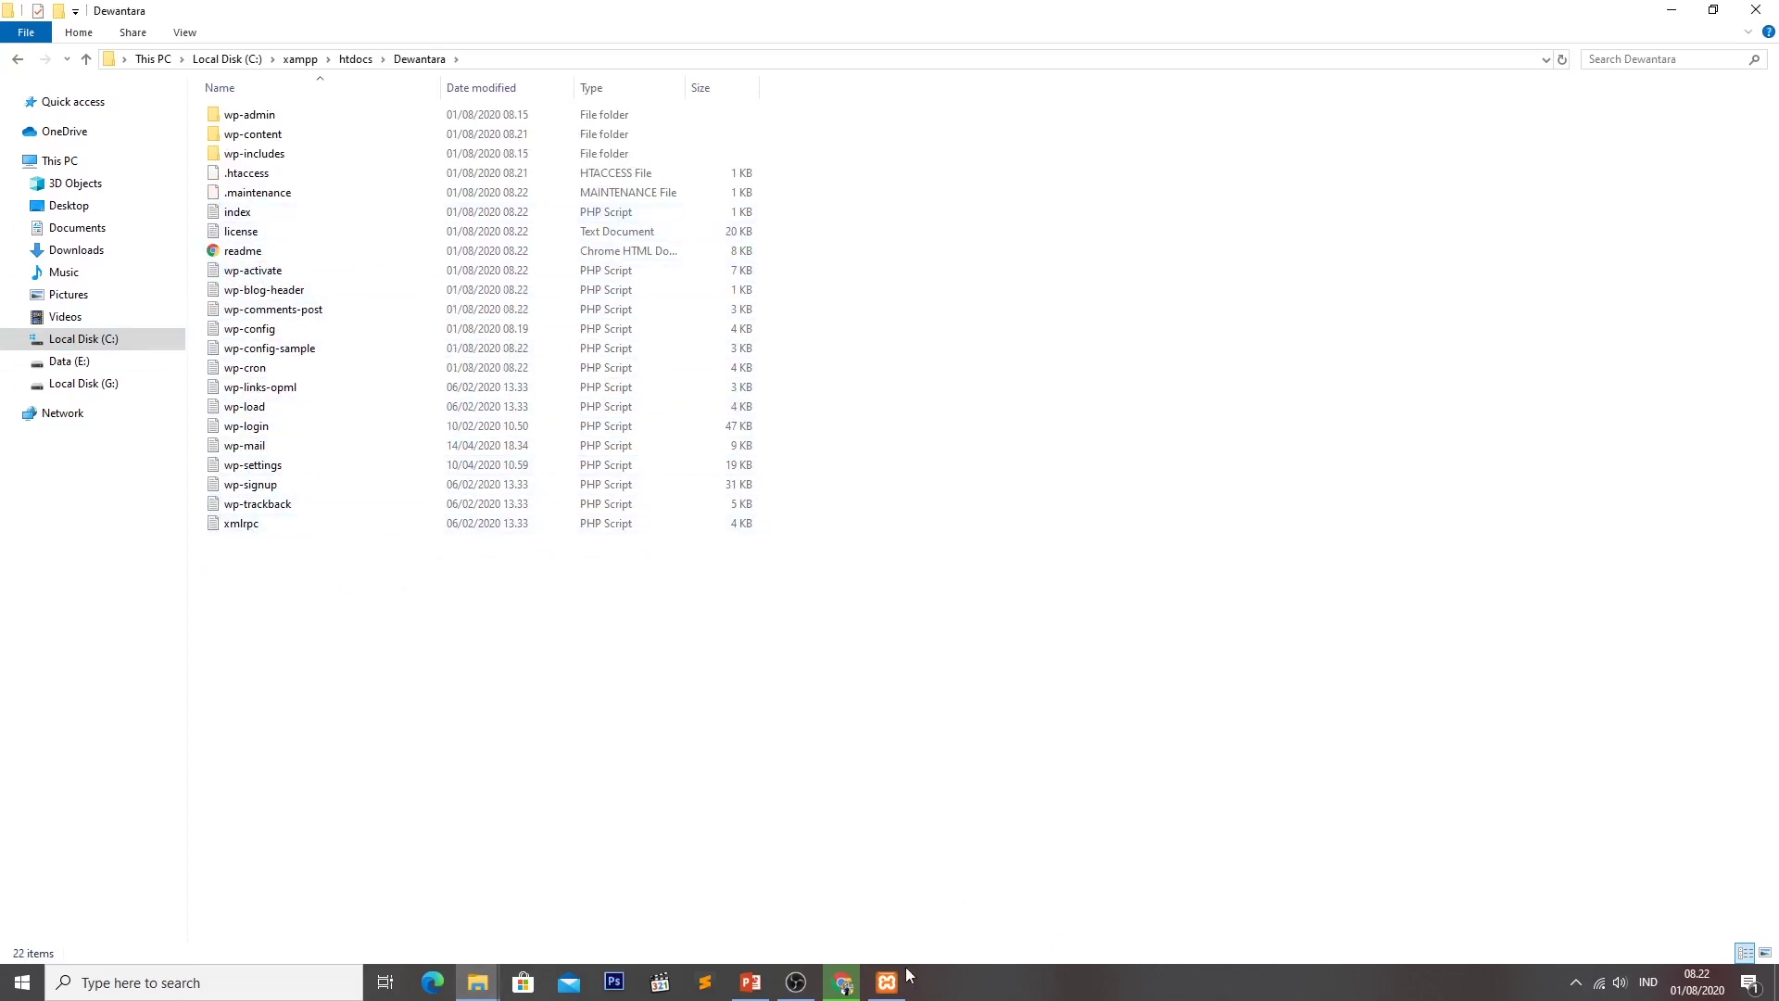
pyautogui.click(256, 272)
pyautogui.click(273, 292)
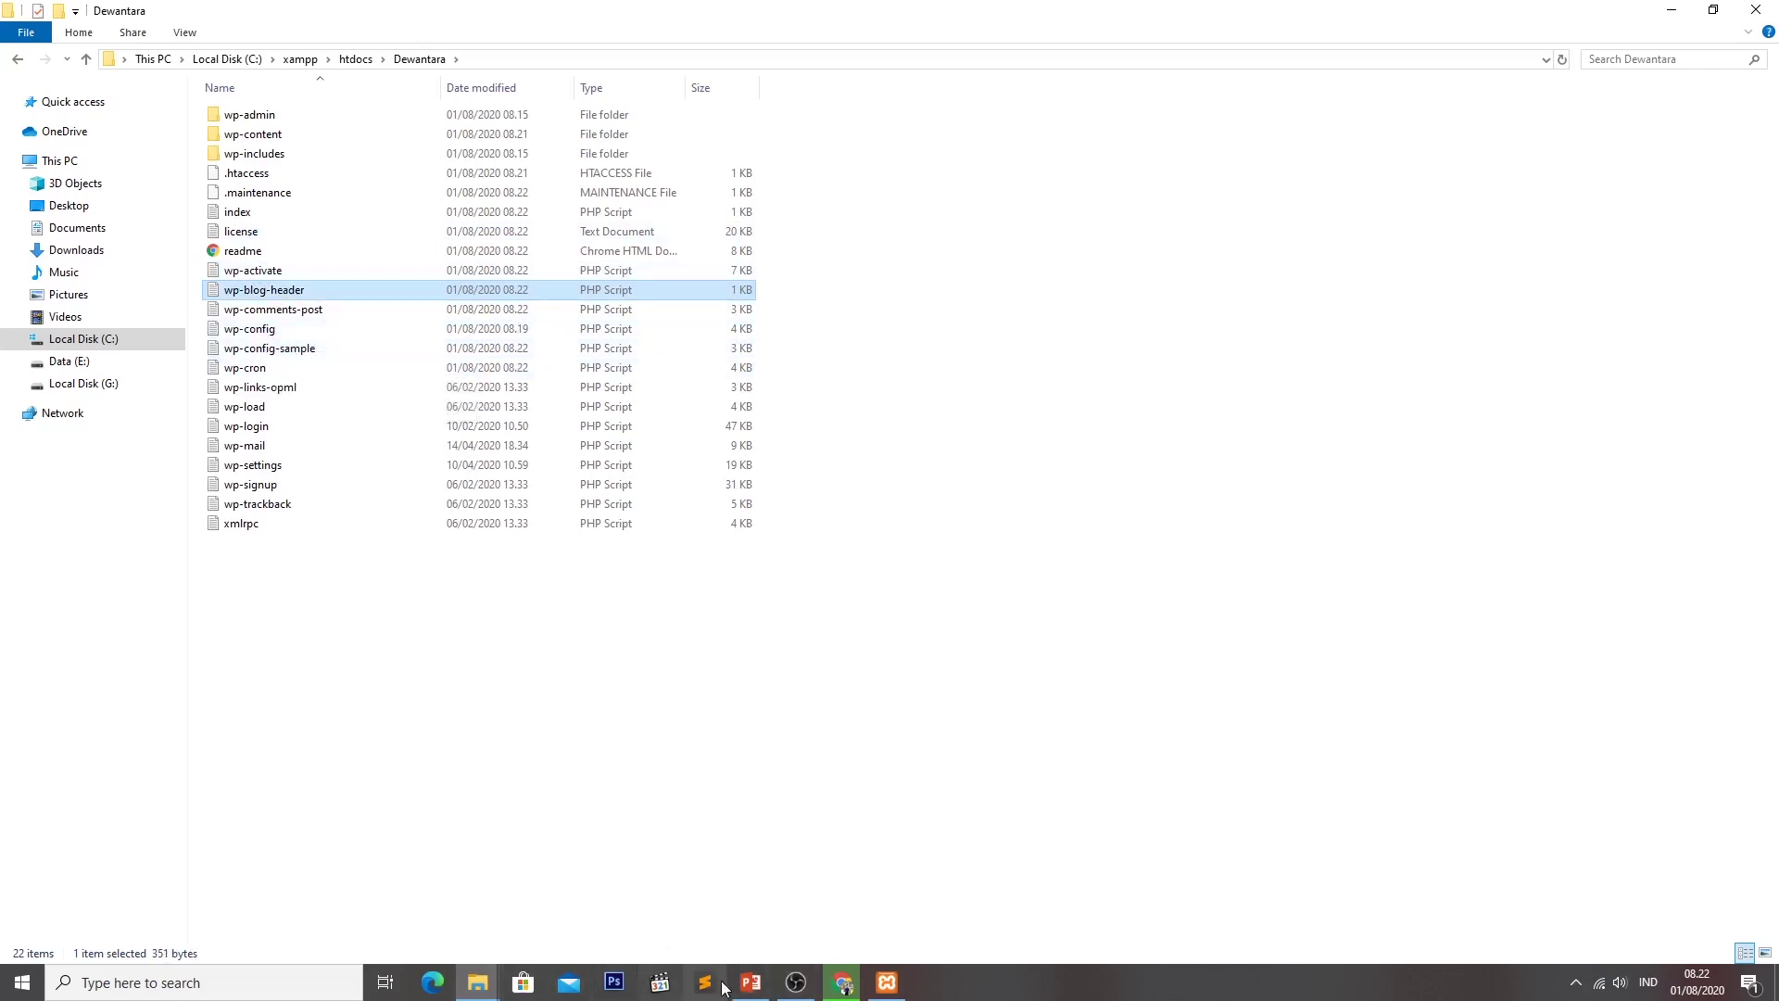
pyautogui.click(830, 984)
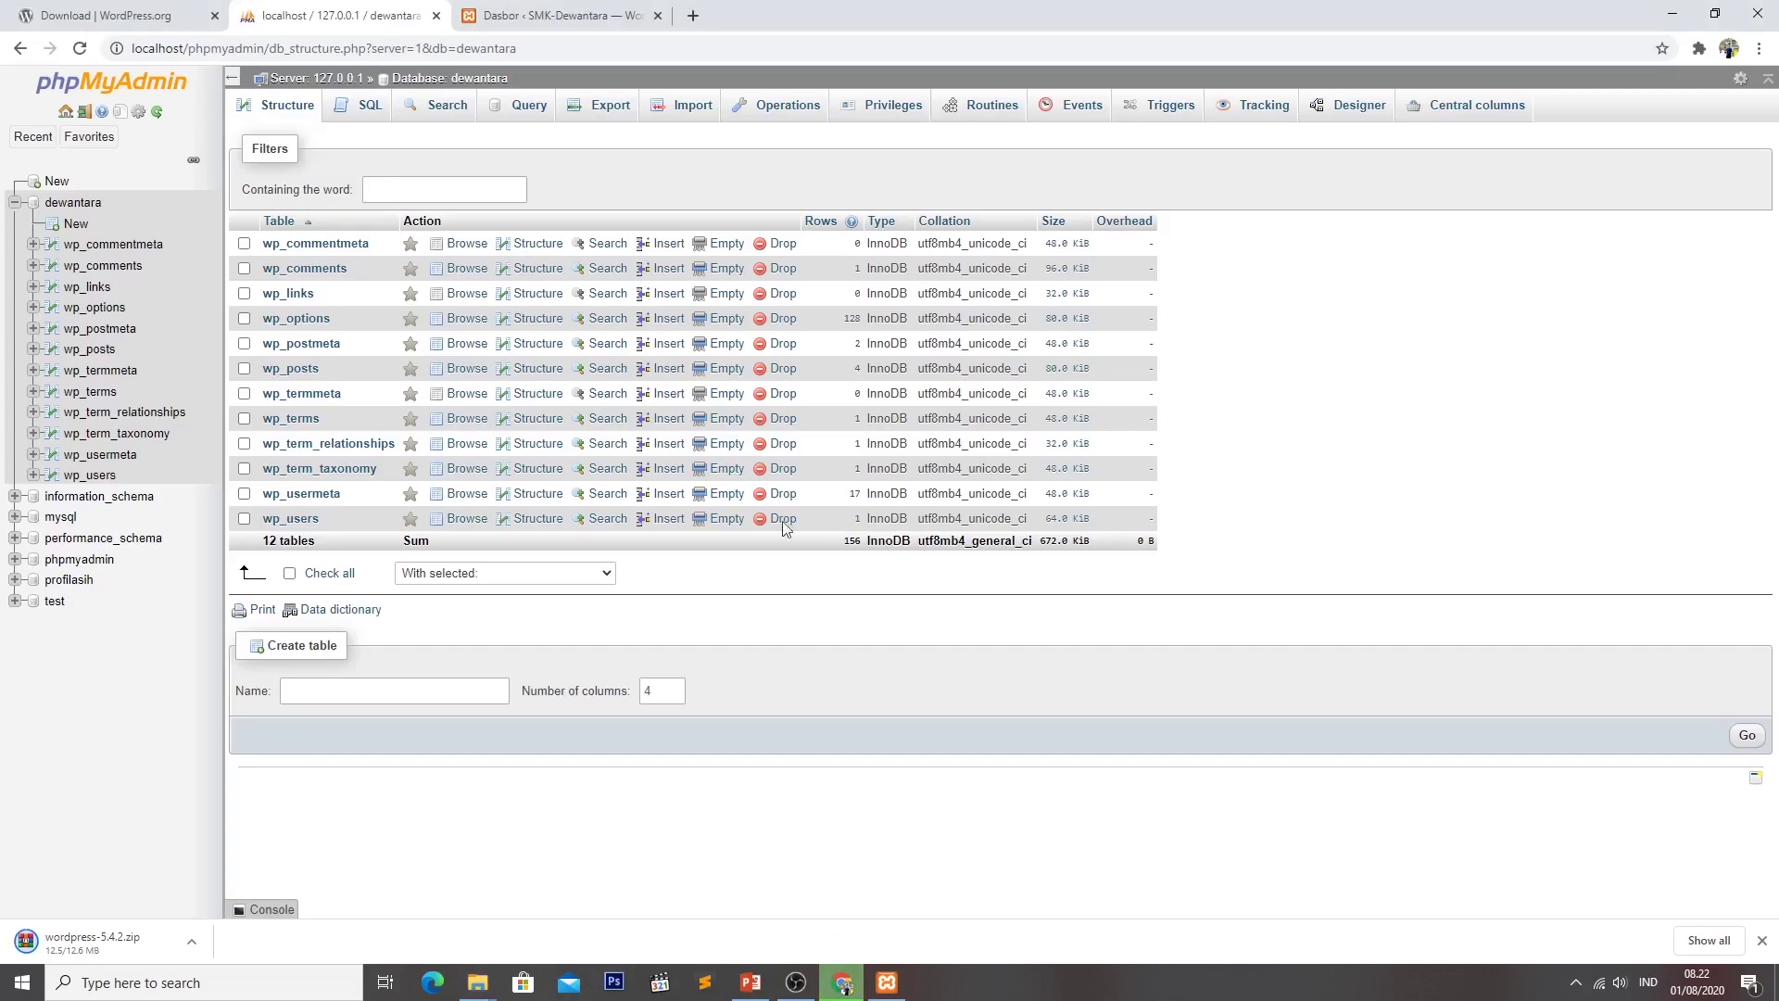